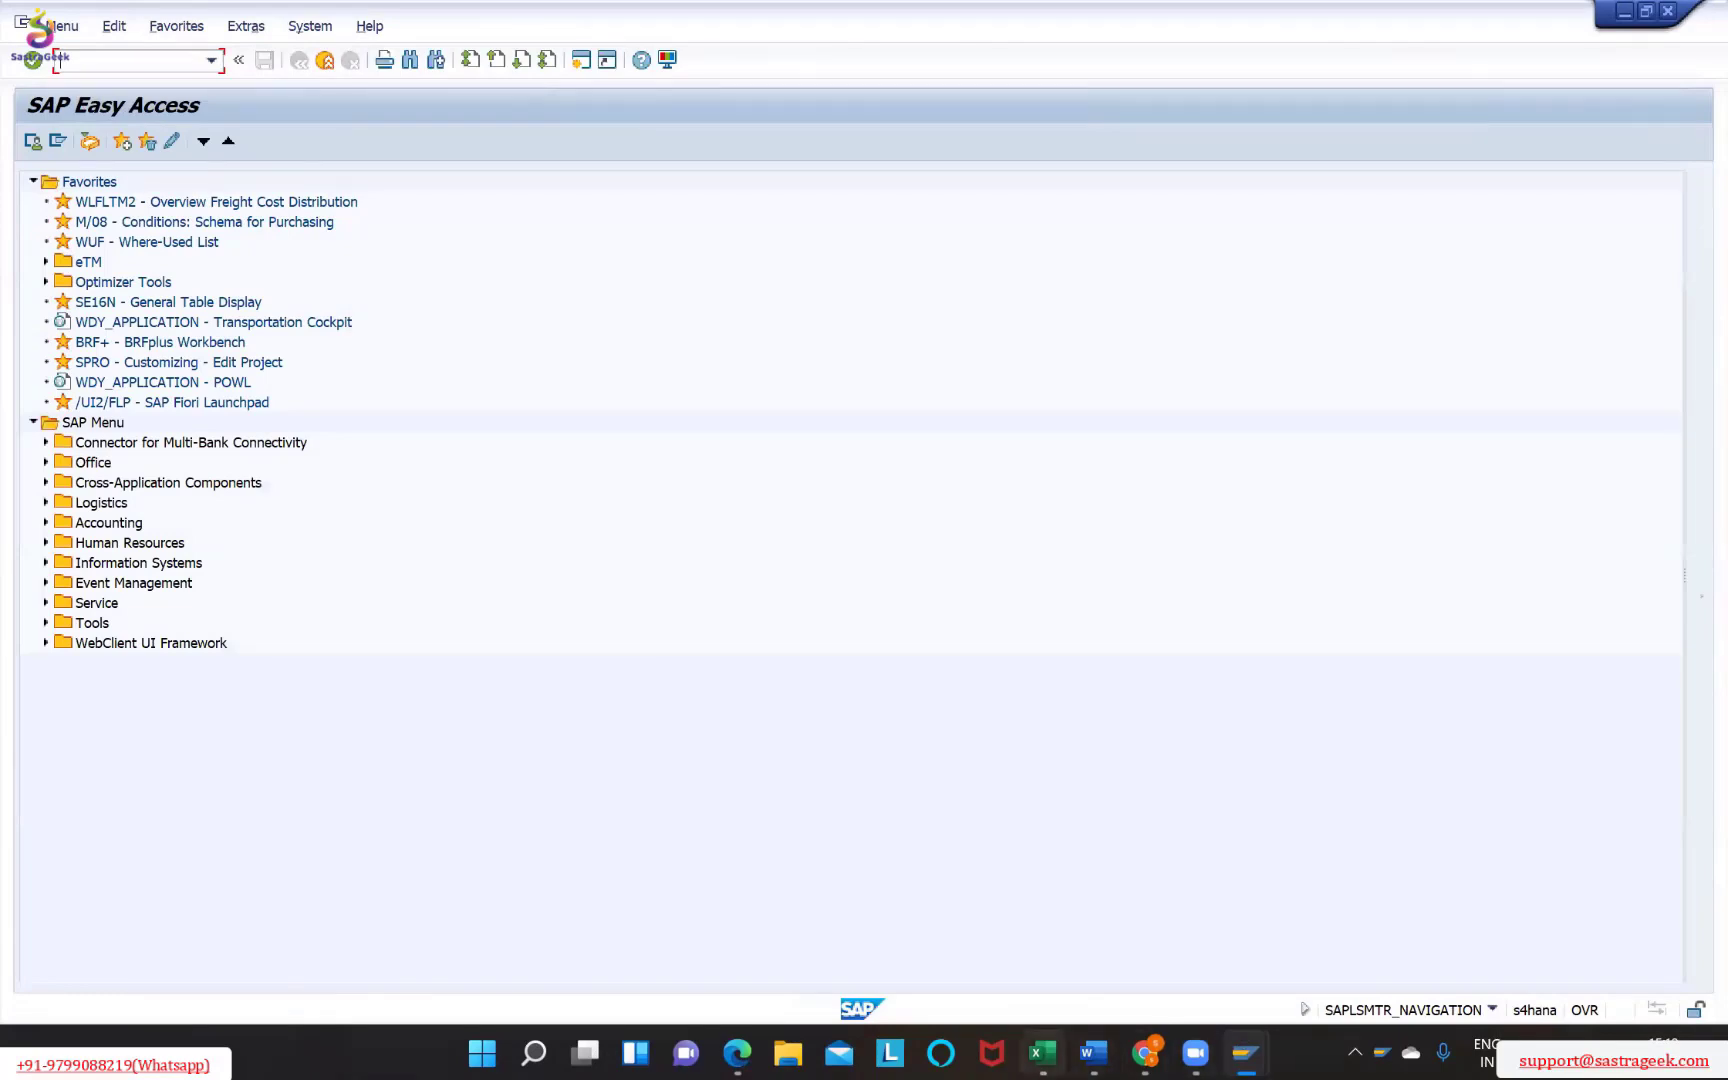
# Bring the Yard Management (1) Word document with its seven-step setup list to the front
pyautogui.moveTo(1094, 1050)
pyautogui.click(1085, 995)
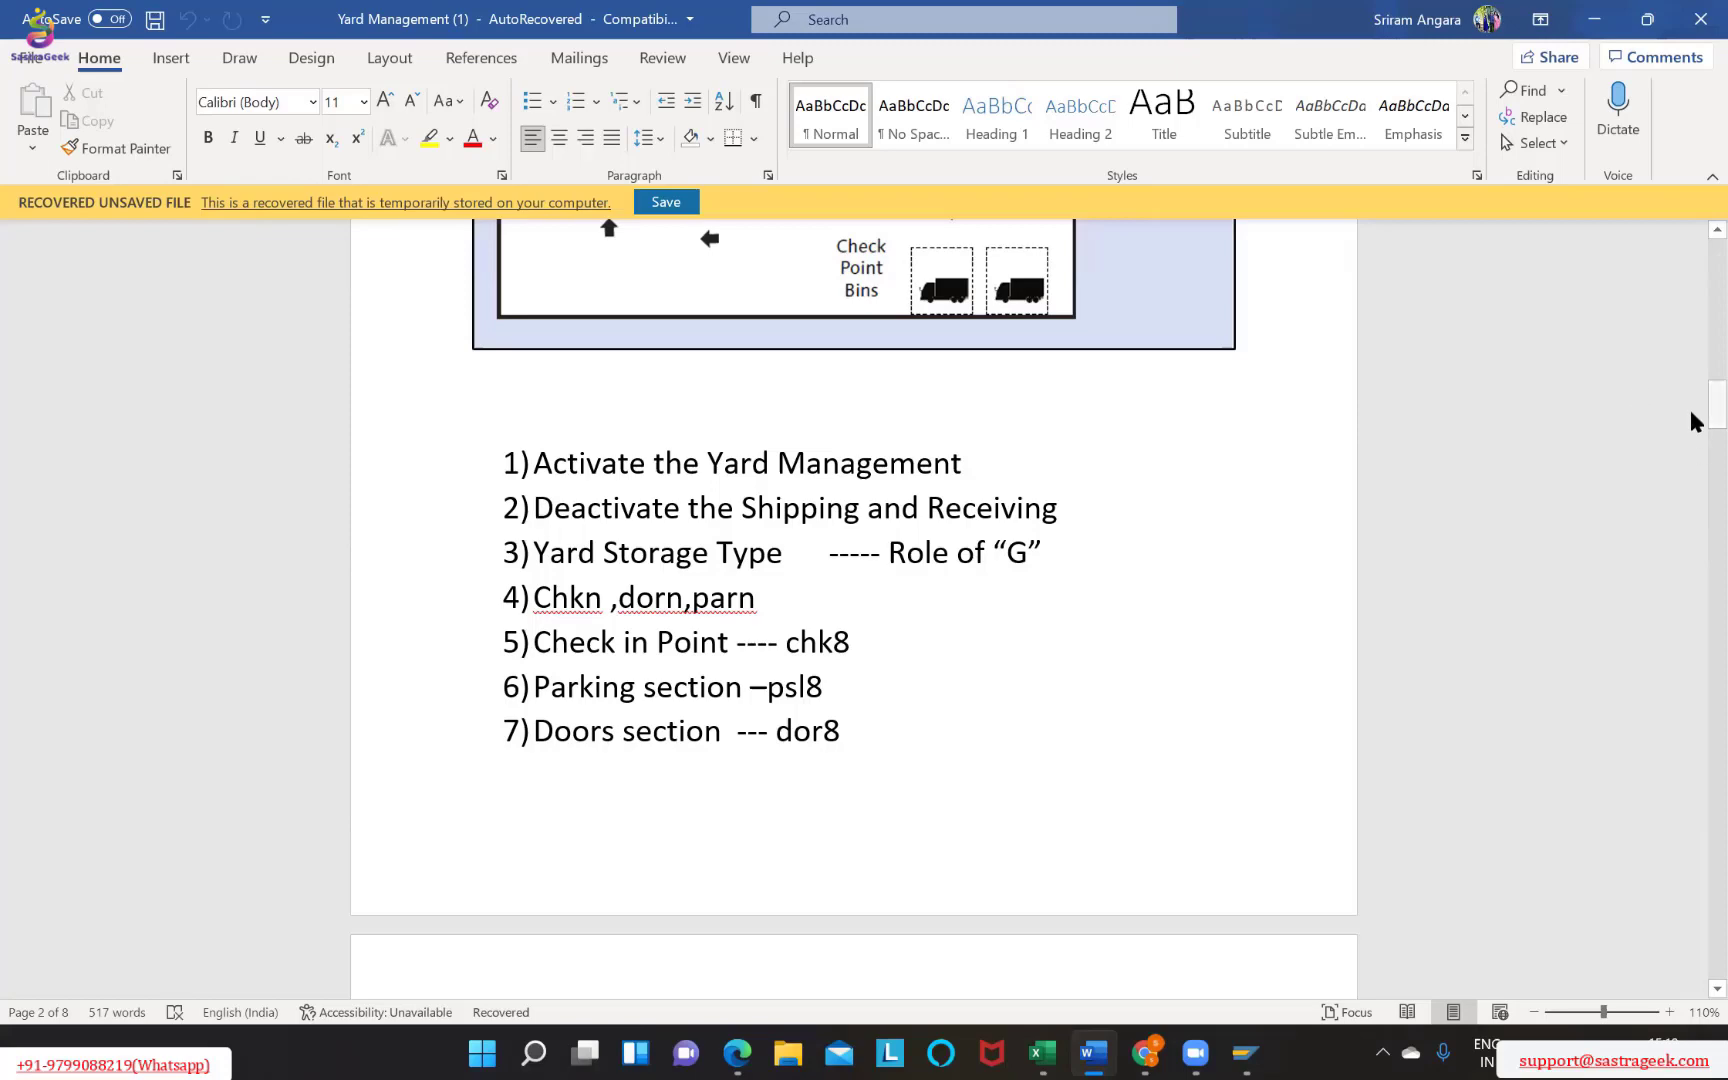
pyautogui.scroll(8, 1700, 395)
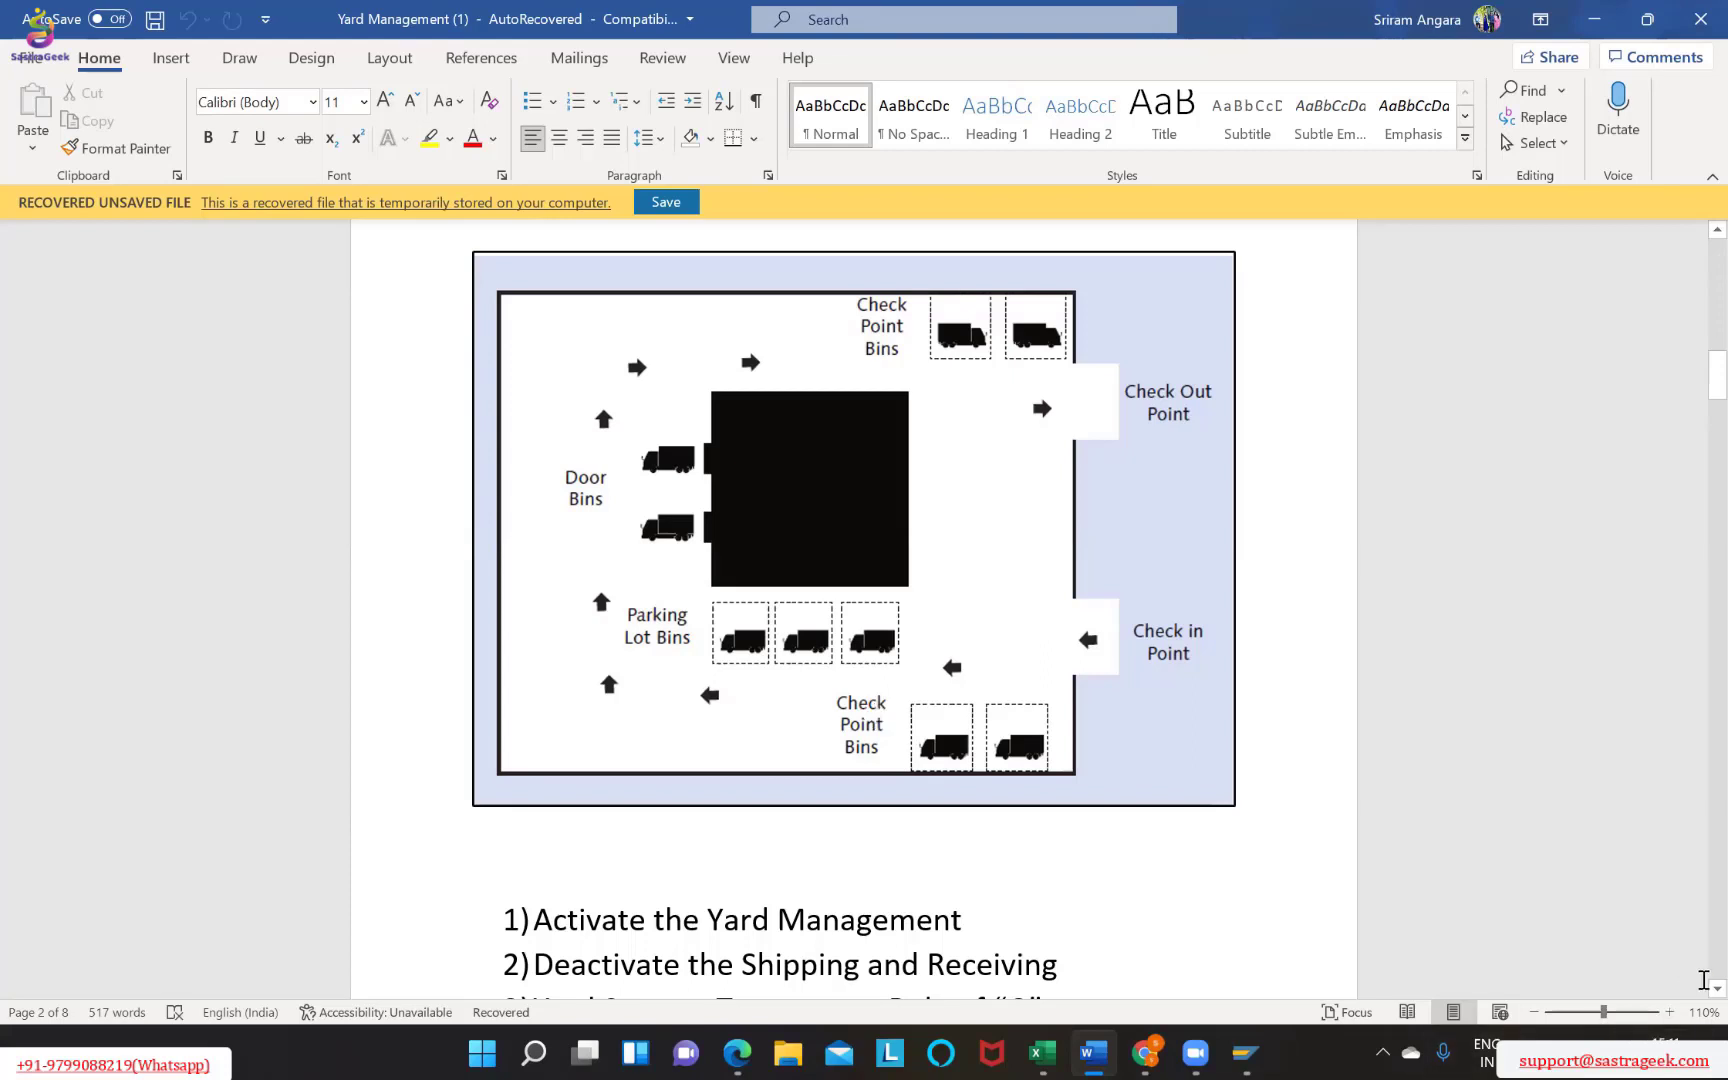
pyautogui.scroll(-1, 1696, 995)
pyautogui.scroll(-5, 1690, 986)
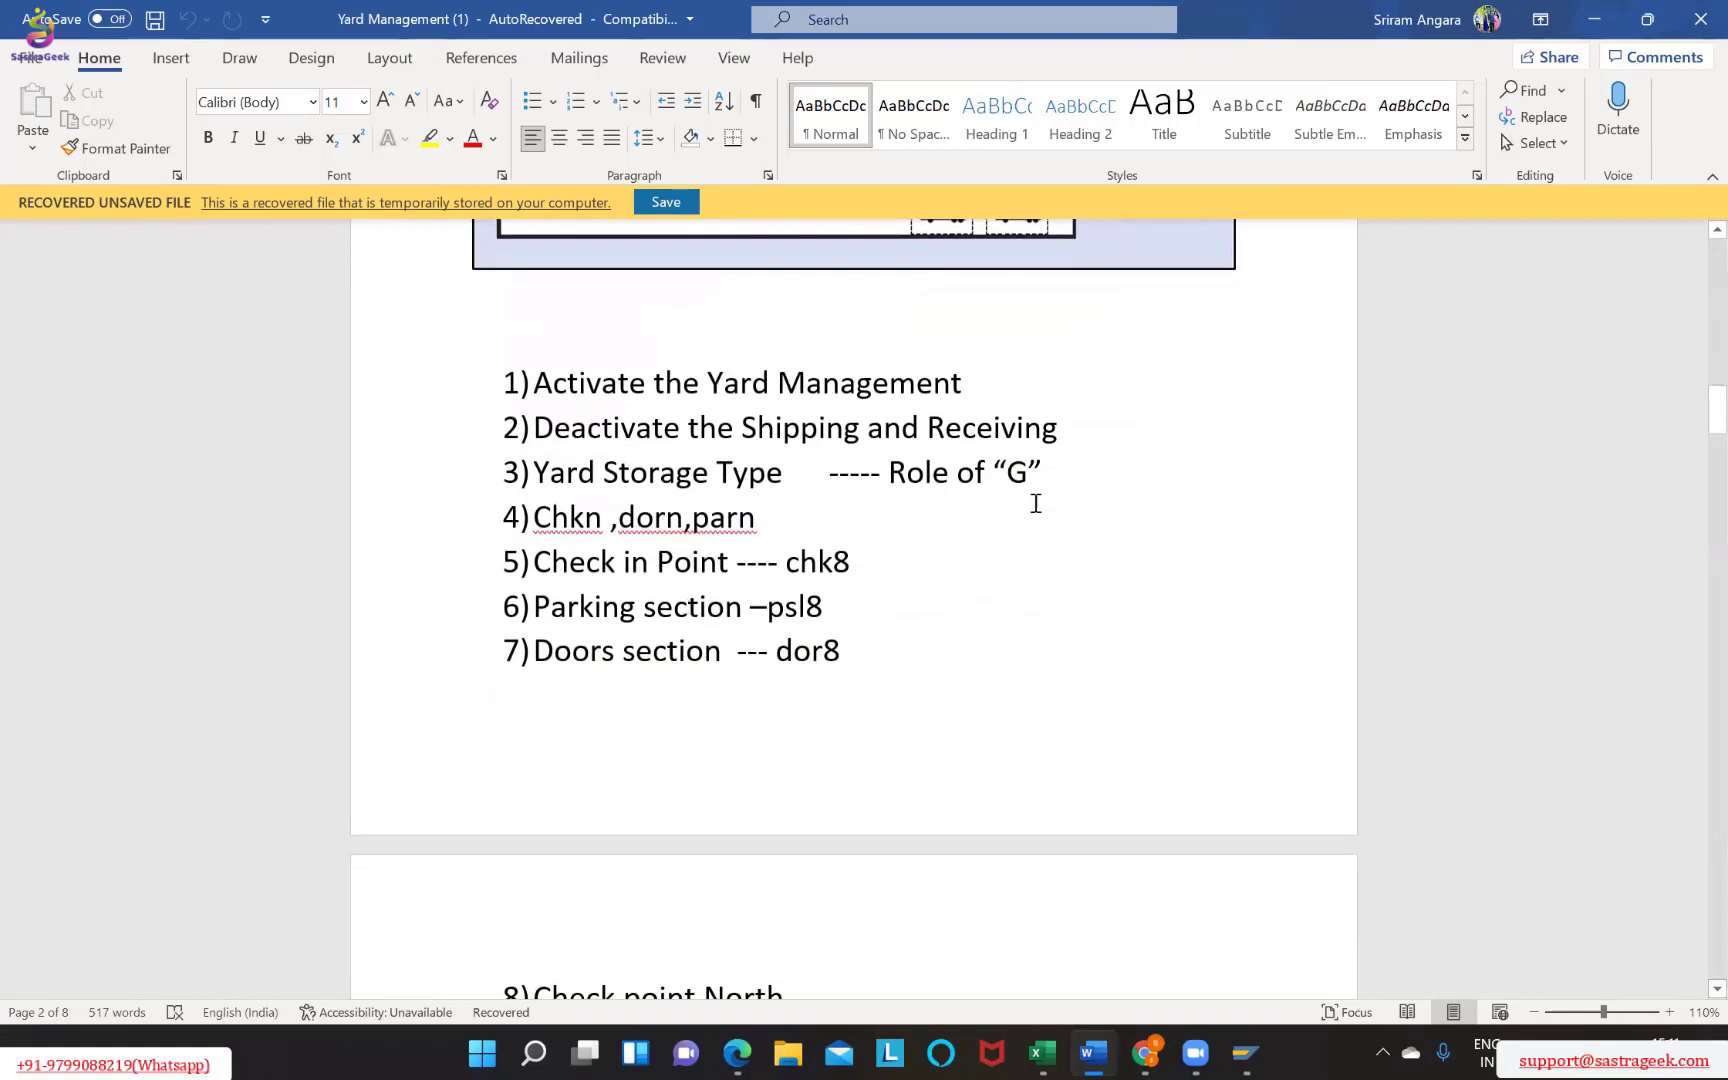
pyautogui.moveTo(1691, 422); pyautogui.dragTo(1691, 416)
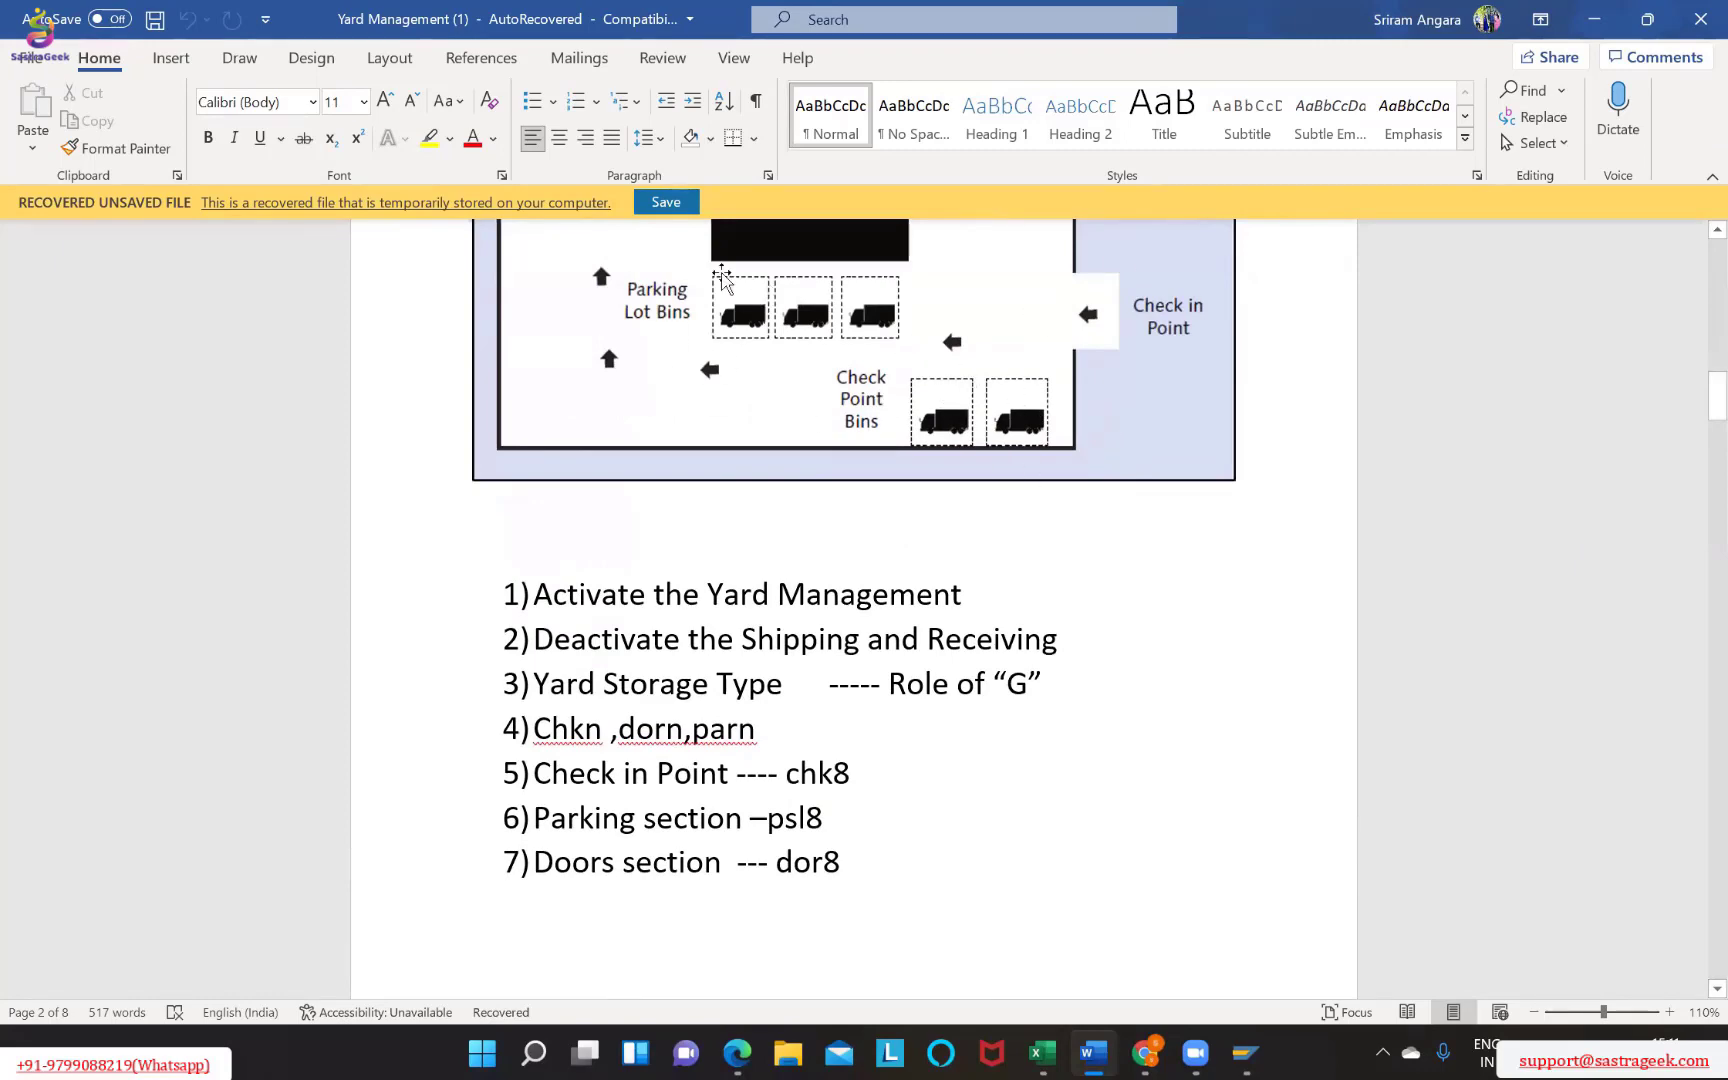
pyautogui.moveTo(1697, 418); pyautogui.dragTo(1692, 385)
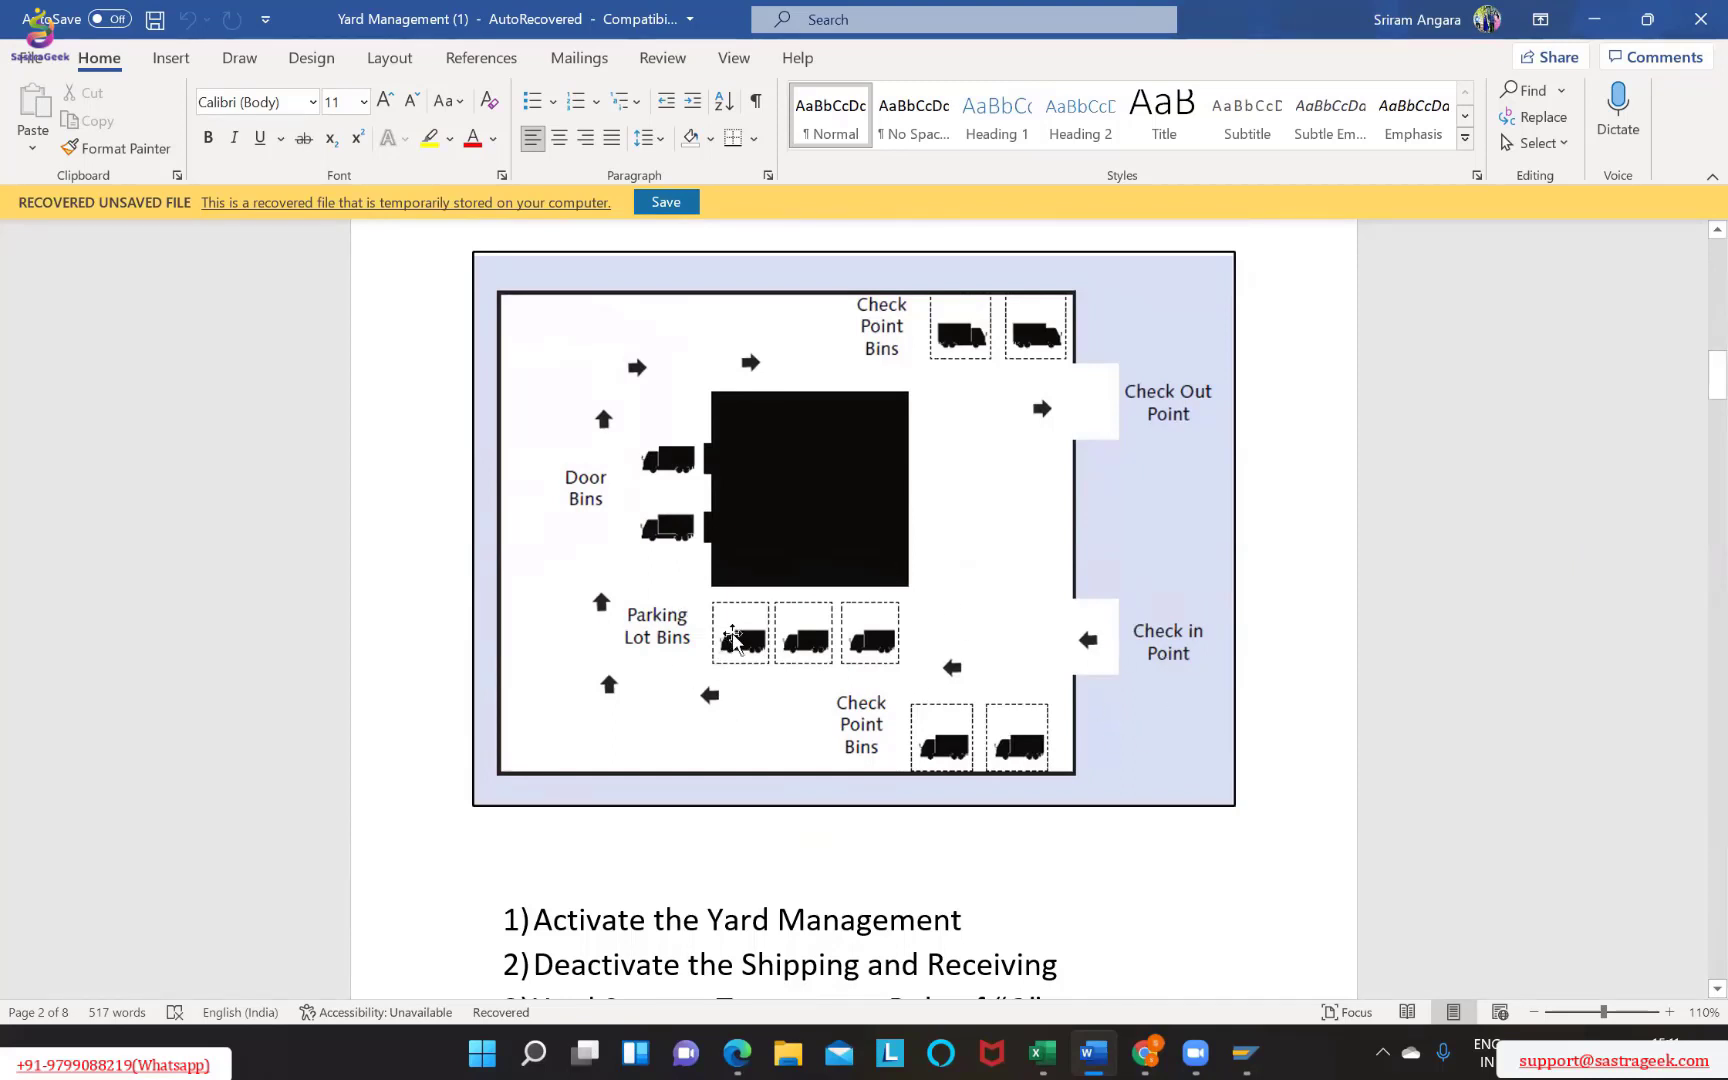
pyautogui.click(1692, 386)
pyautogui.moveTo(1692, 390); pyautogui.dragTo(1693, 283)
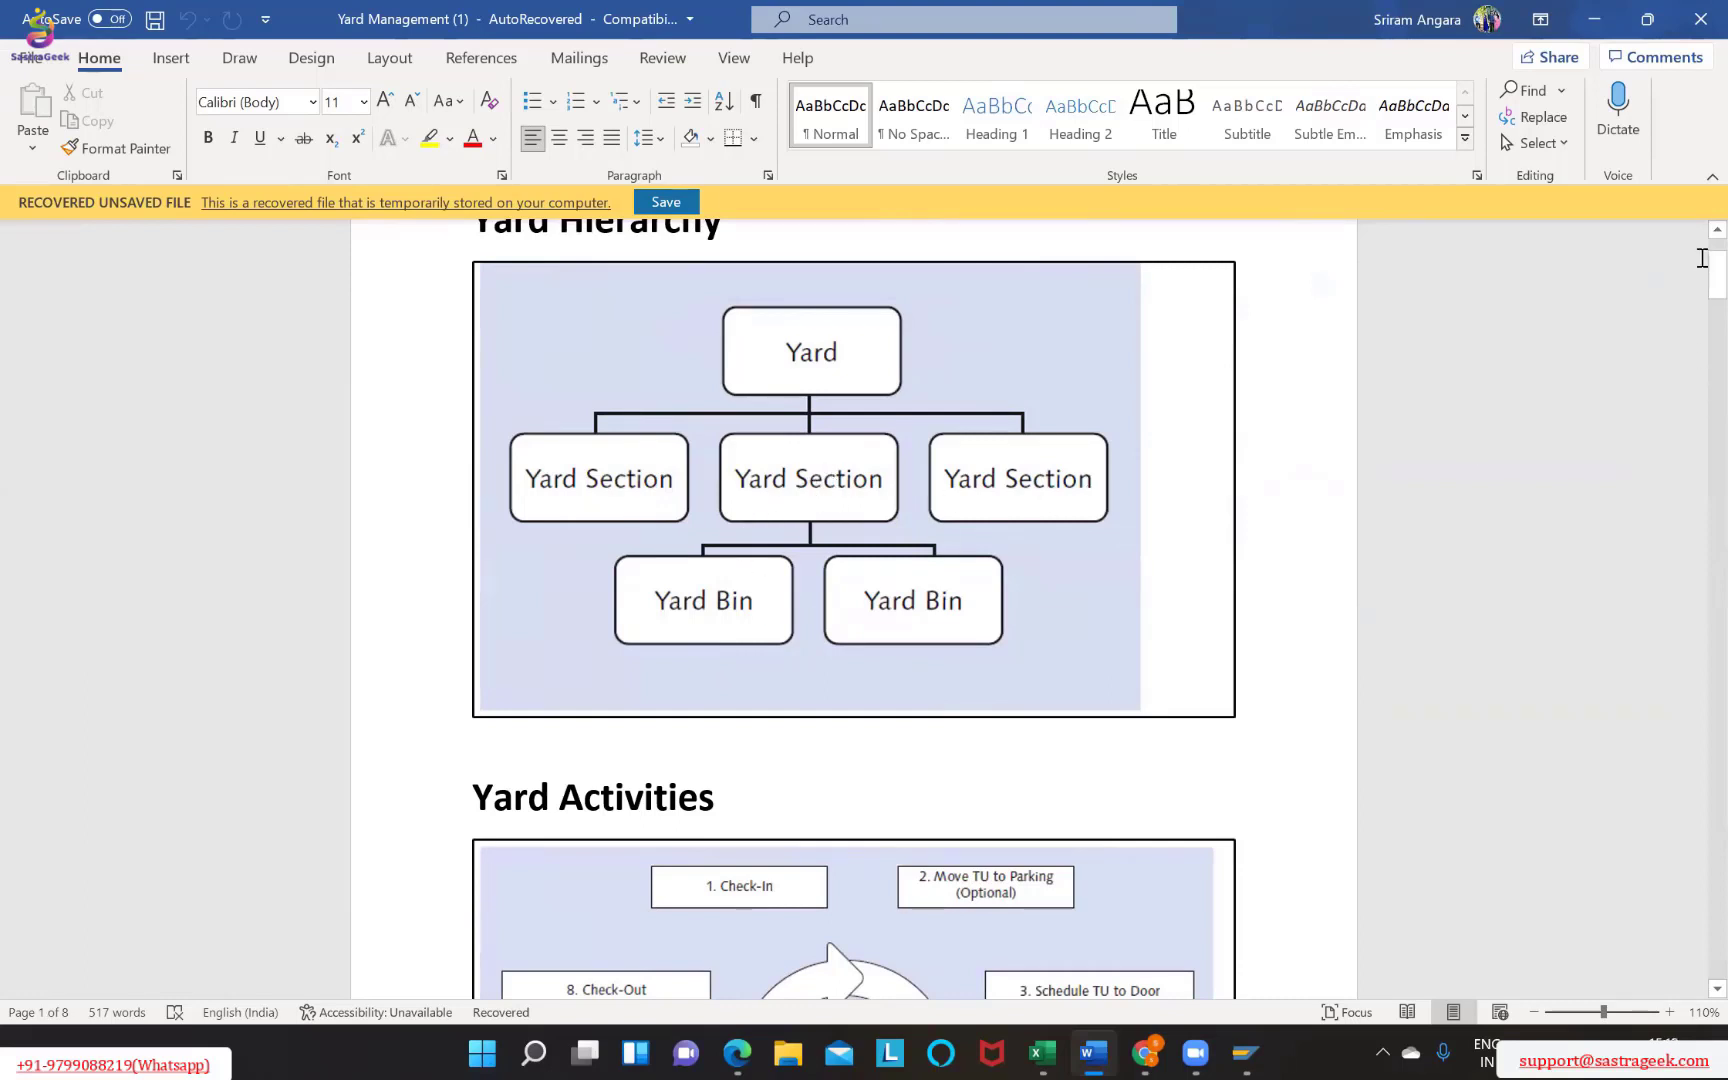
pyautogui.scroll(-1, 1689, 265)
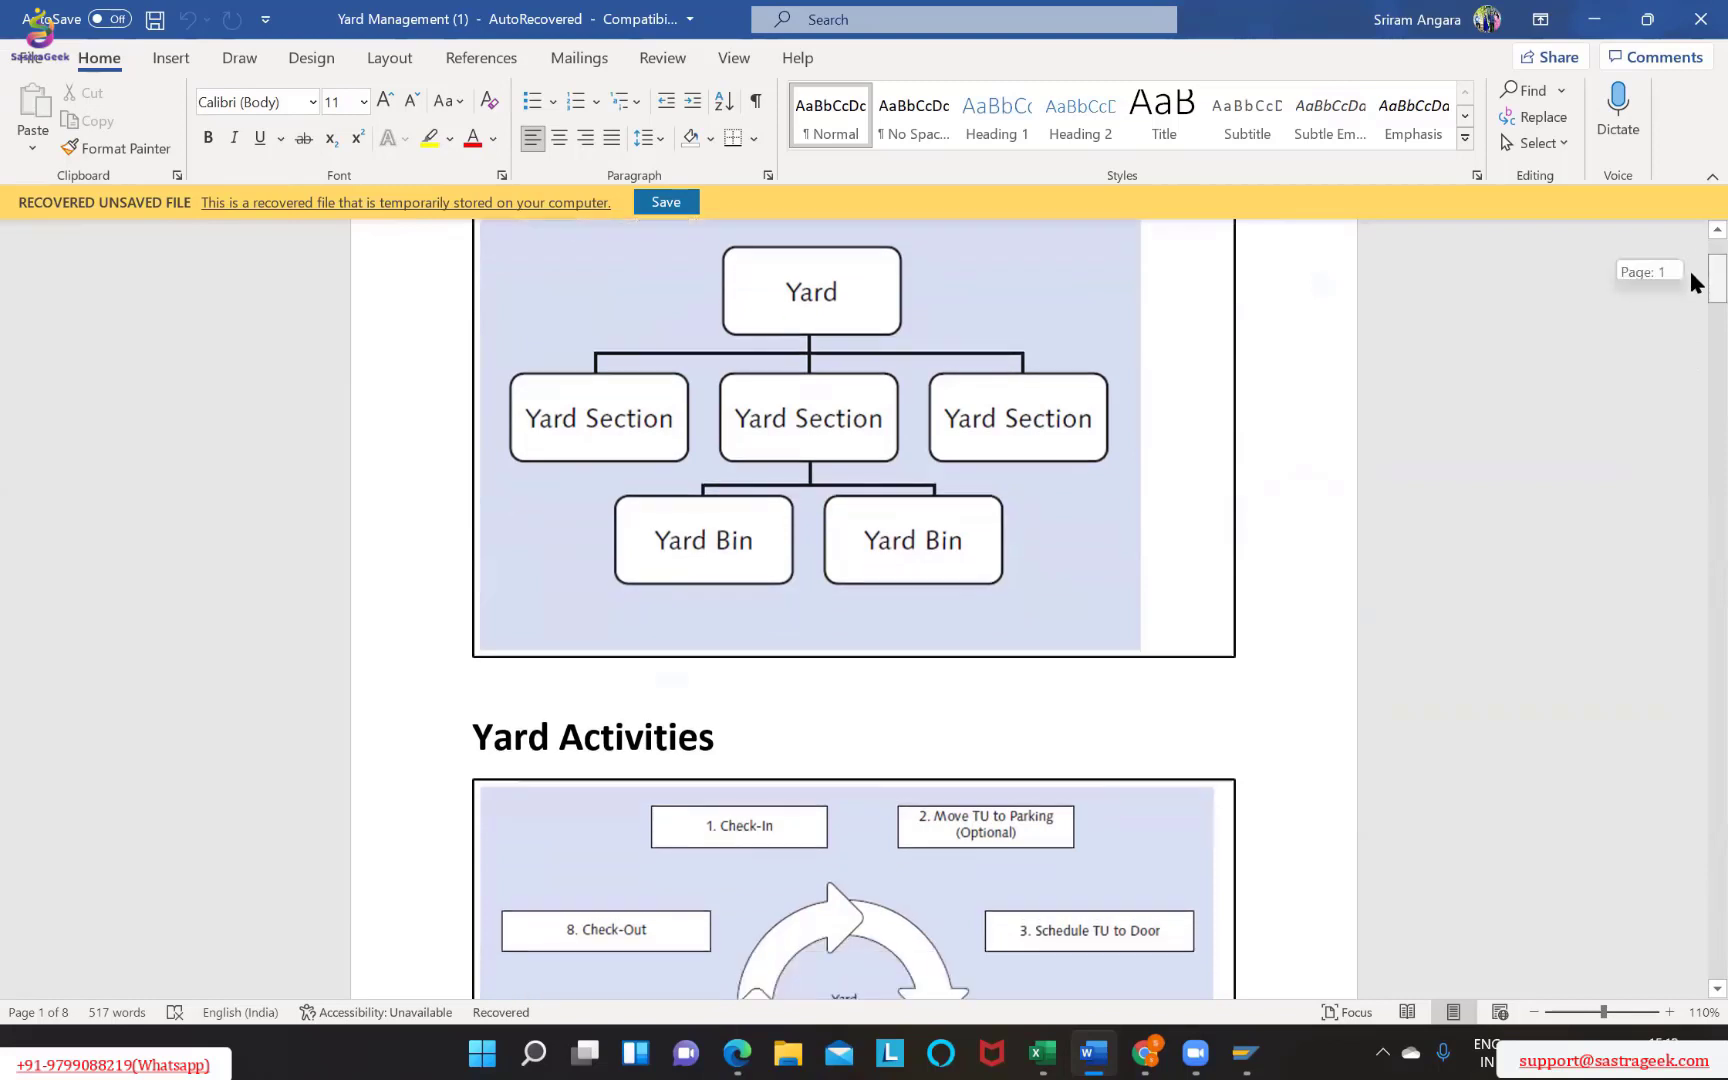
pyautogui.moveTo(1689, 267); pyautogui.dragTo(1688, 274)
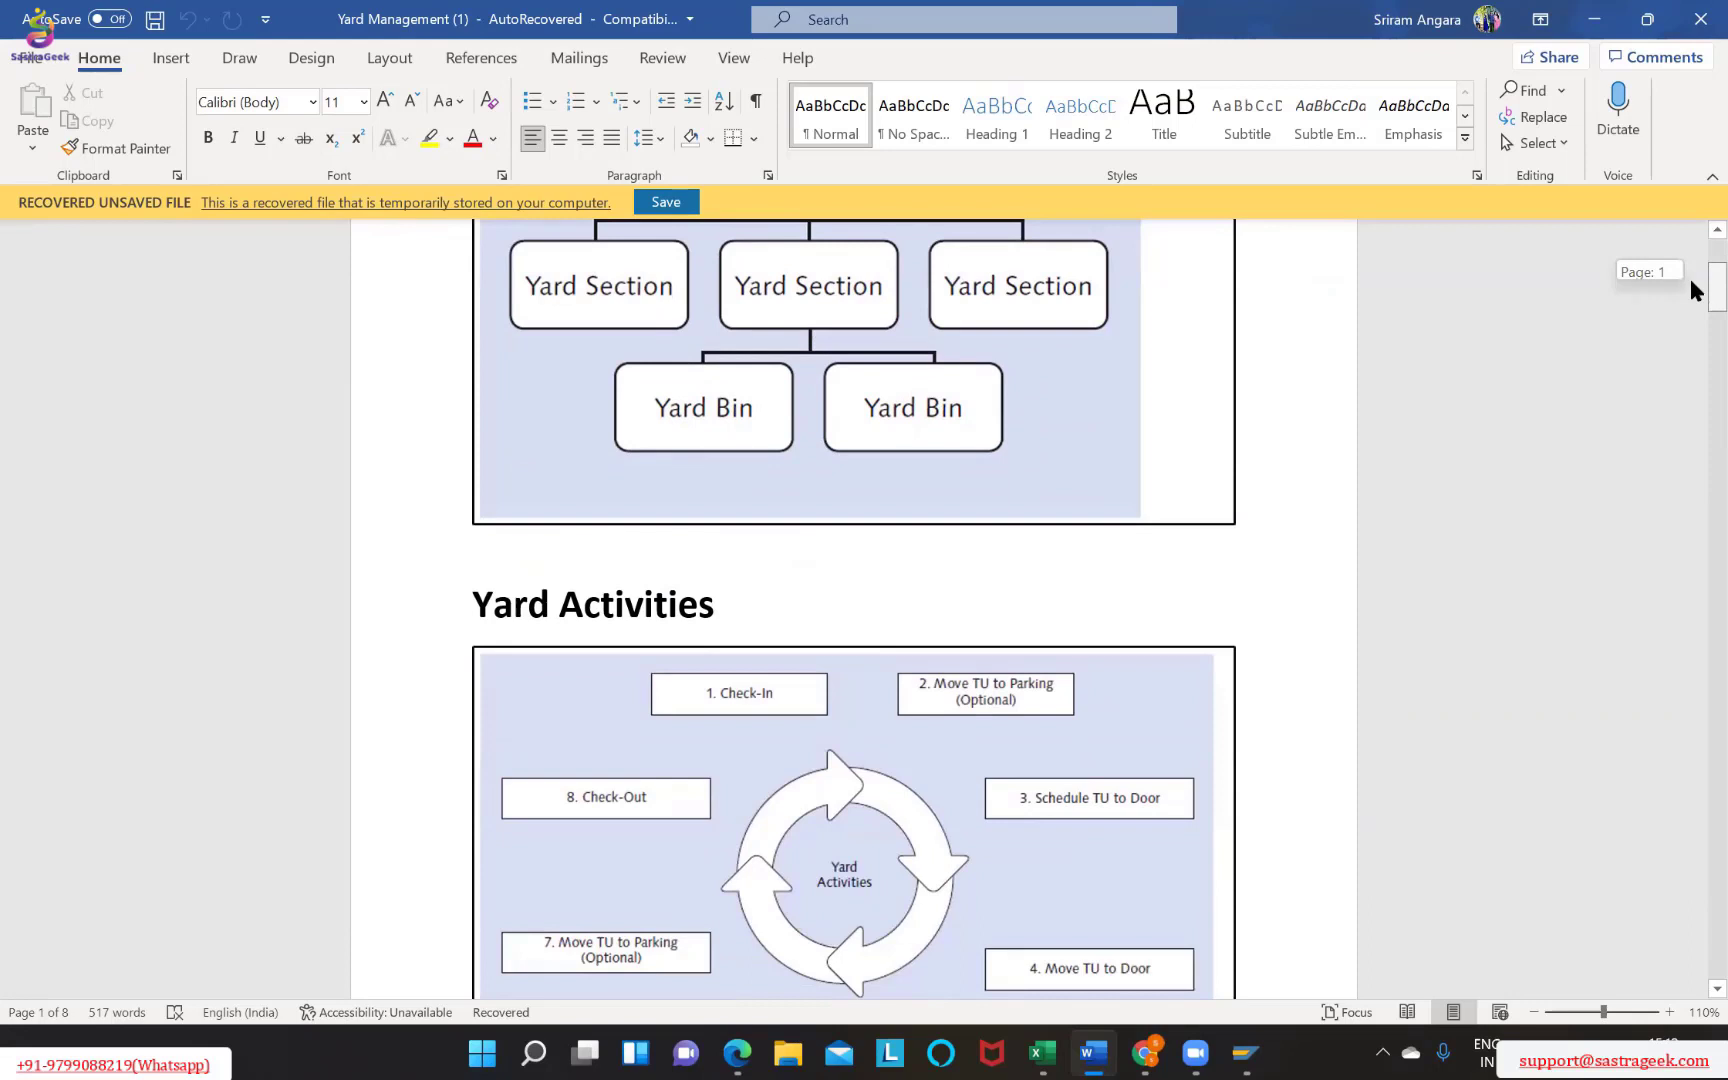
pyautogui.moveTo(1692, 289); pyautogui.dragTo(1686, 423)
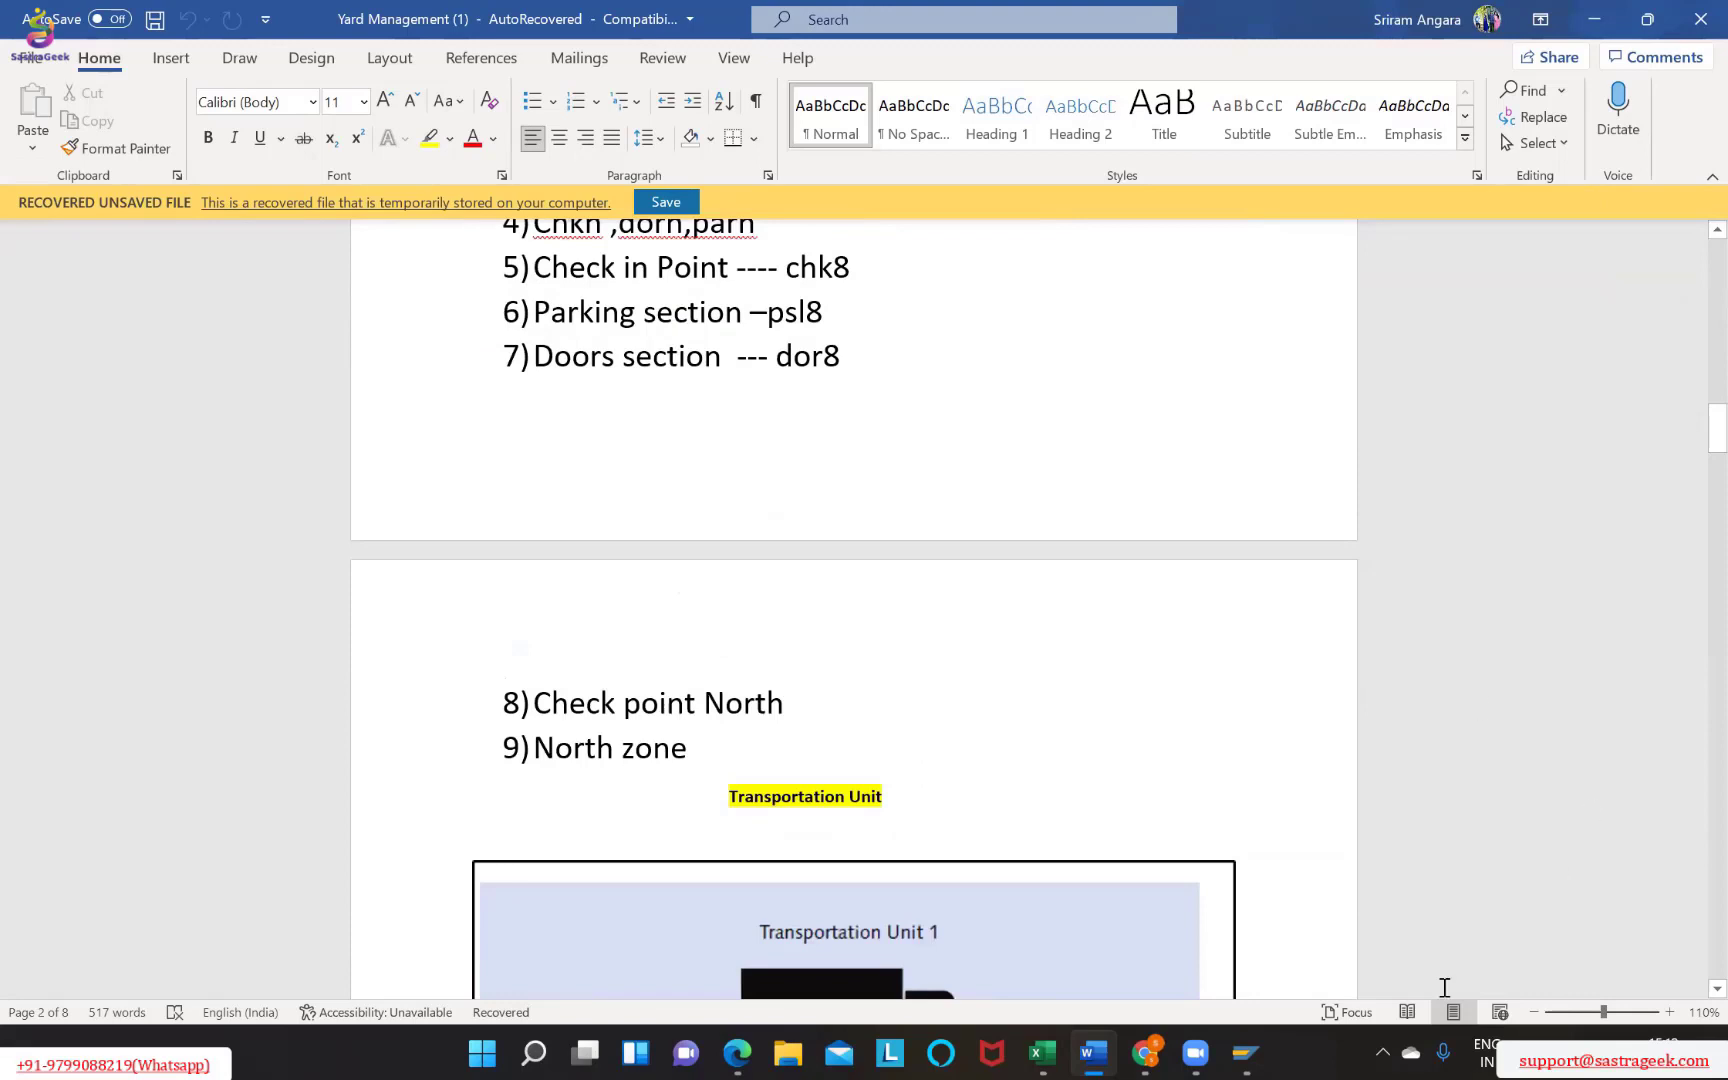
pyautogui.moveTo(1245, 1055)
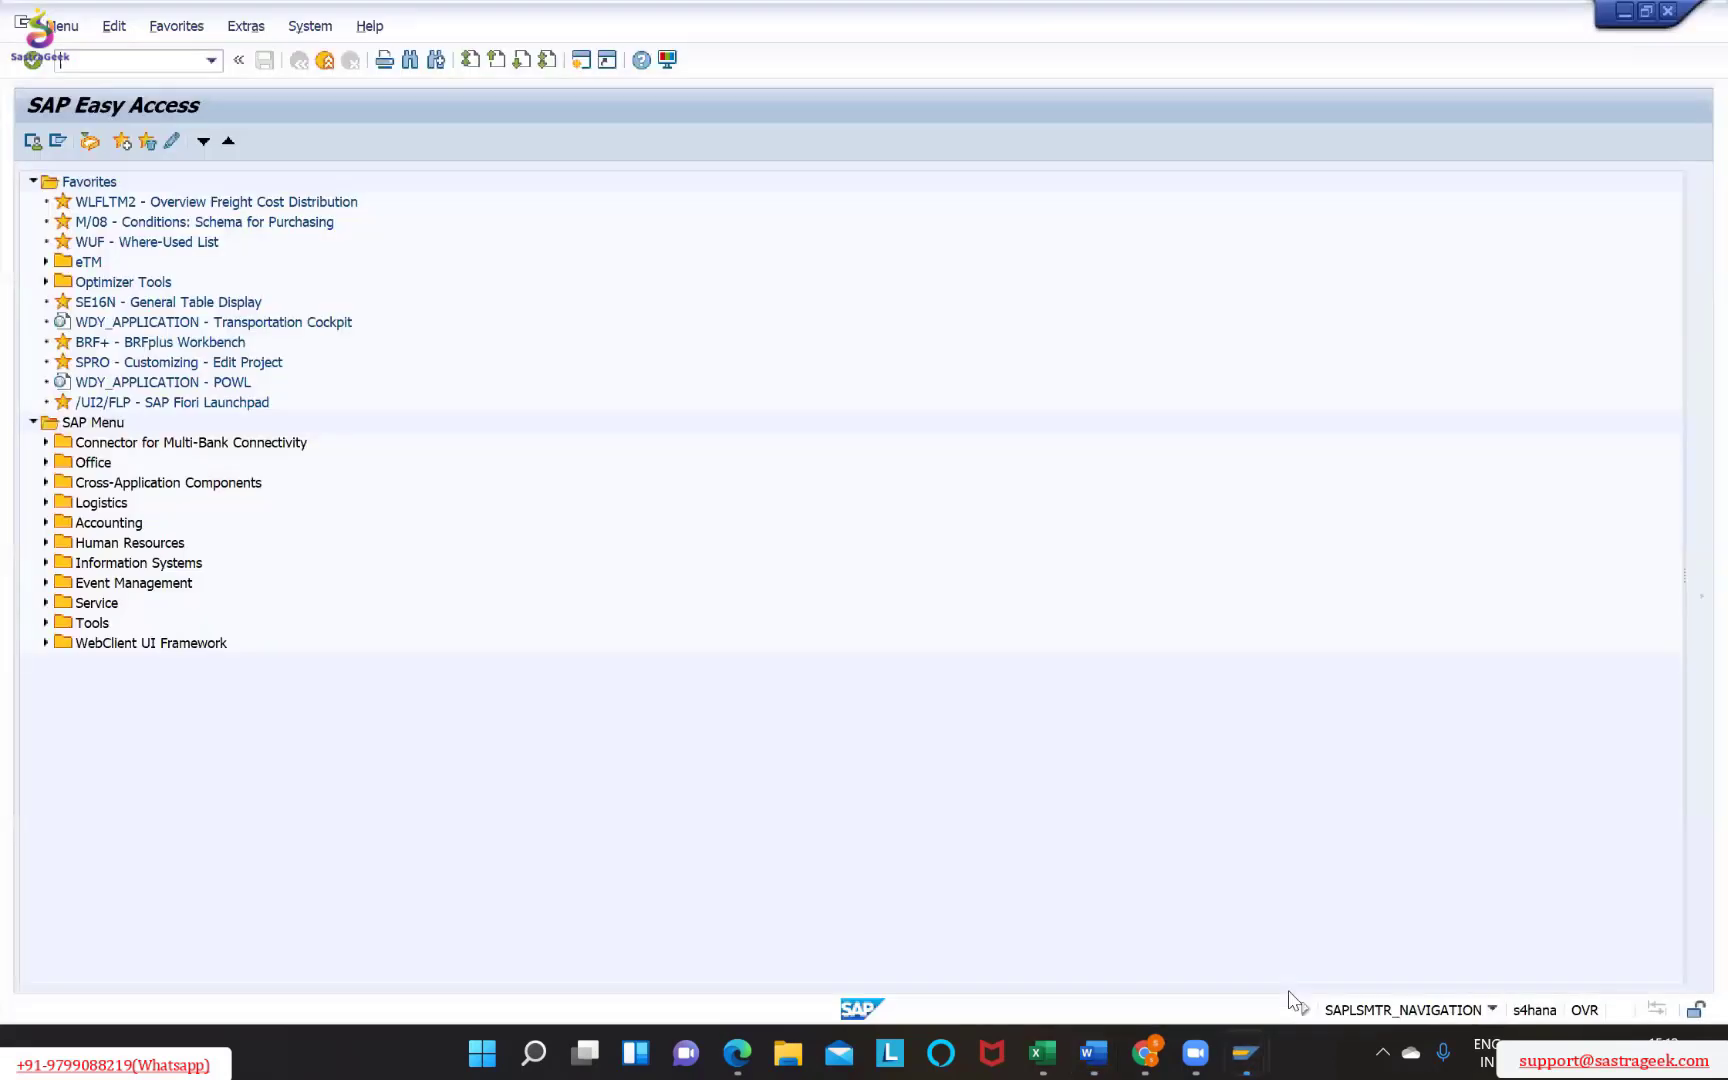
# Back in SAP, start customizing with SPRO and open the SAP Reference IMG
pyautogui.click(1288, 990)
pyautogui.write('spro')
pyautogui.press('Return')
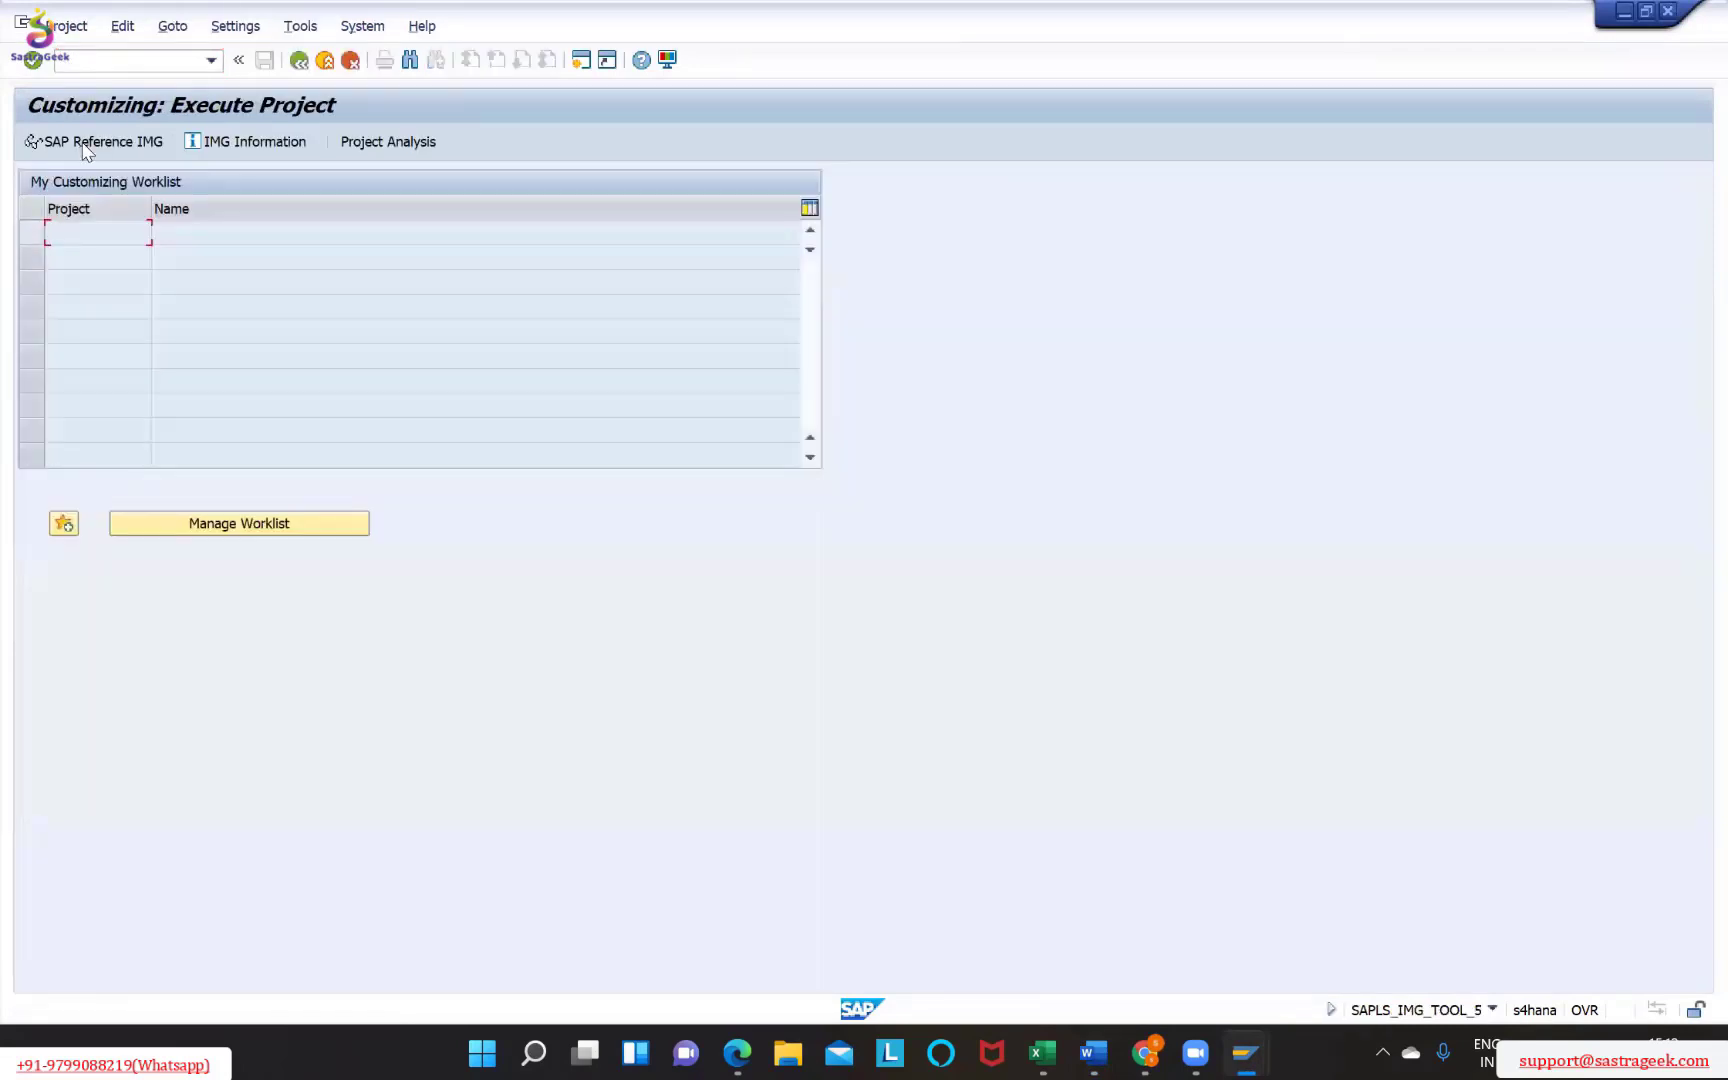
pyautogui.click(88, 142)
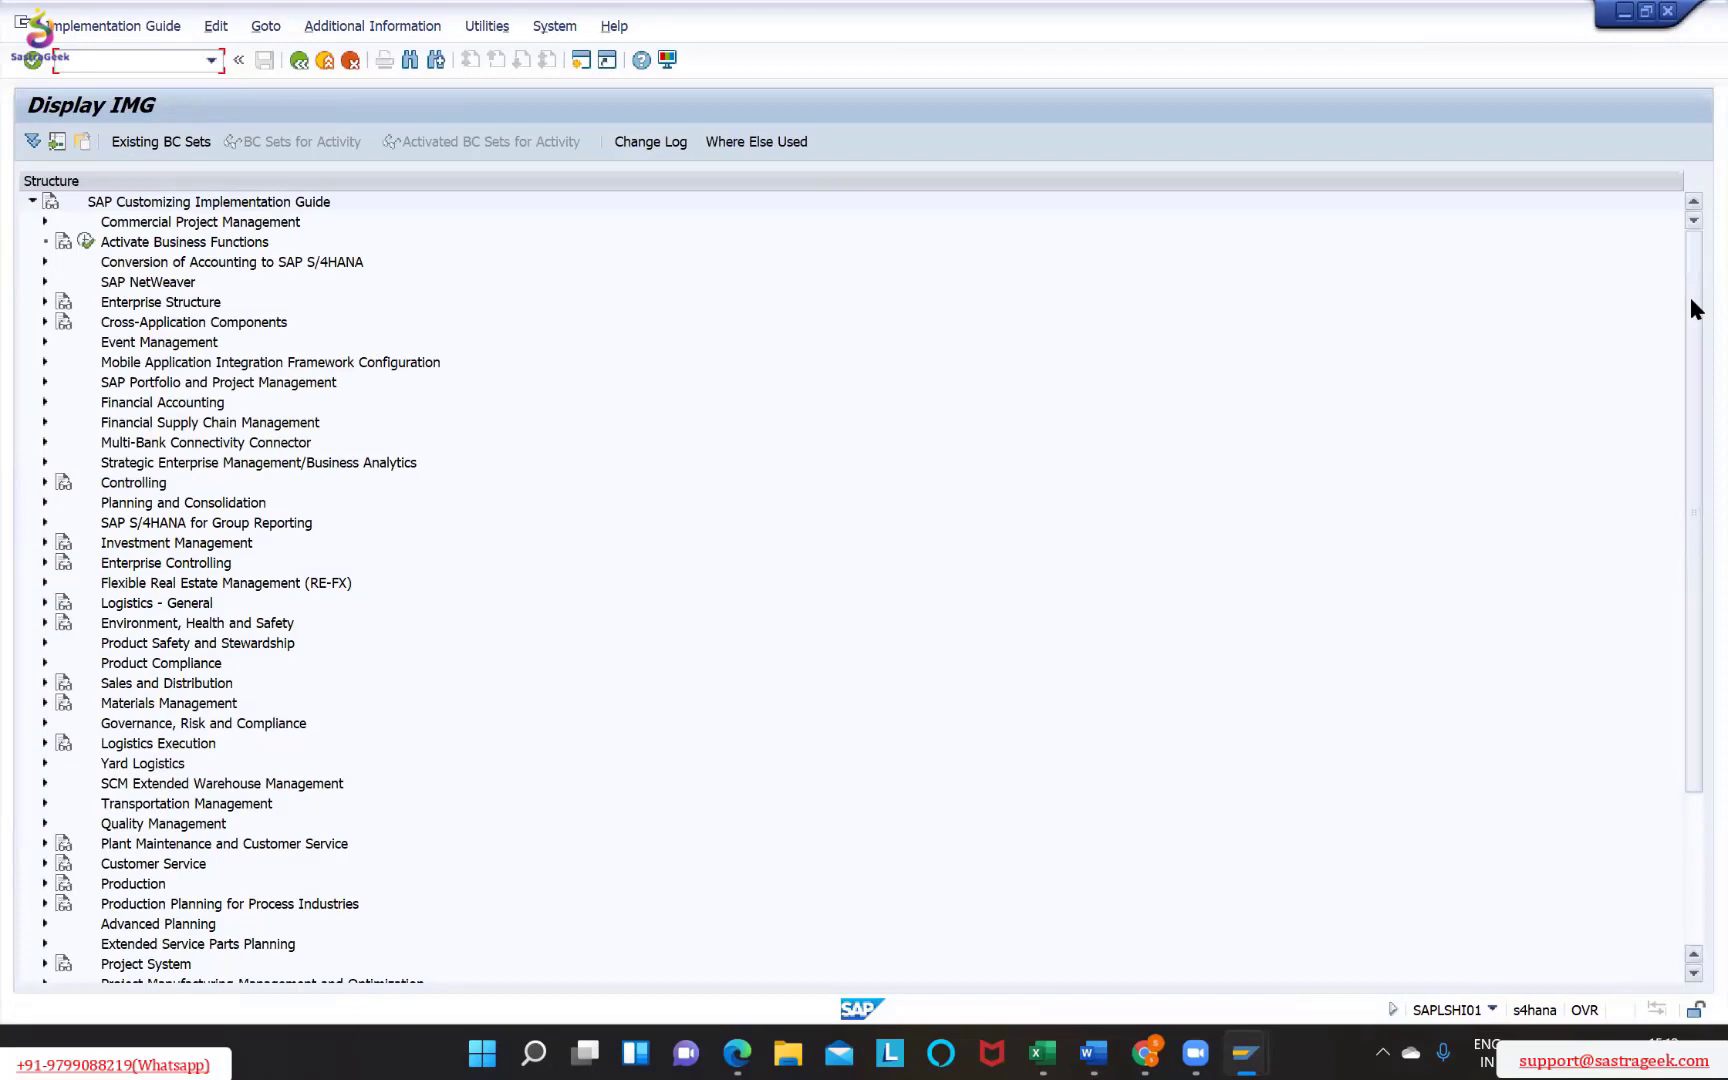
# Expand EWM > Cross-Process Settings > Shipping and Receiving > Yard Management and run Activate Yard Management
pyautogui.moveTo(1689, 294); pyautogui.dragTo(1685, 442)
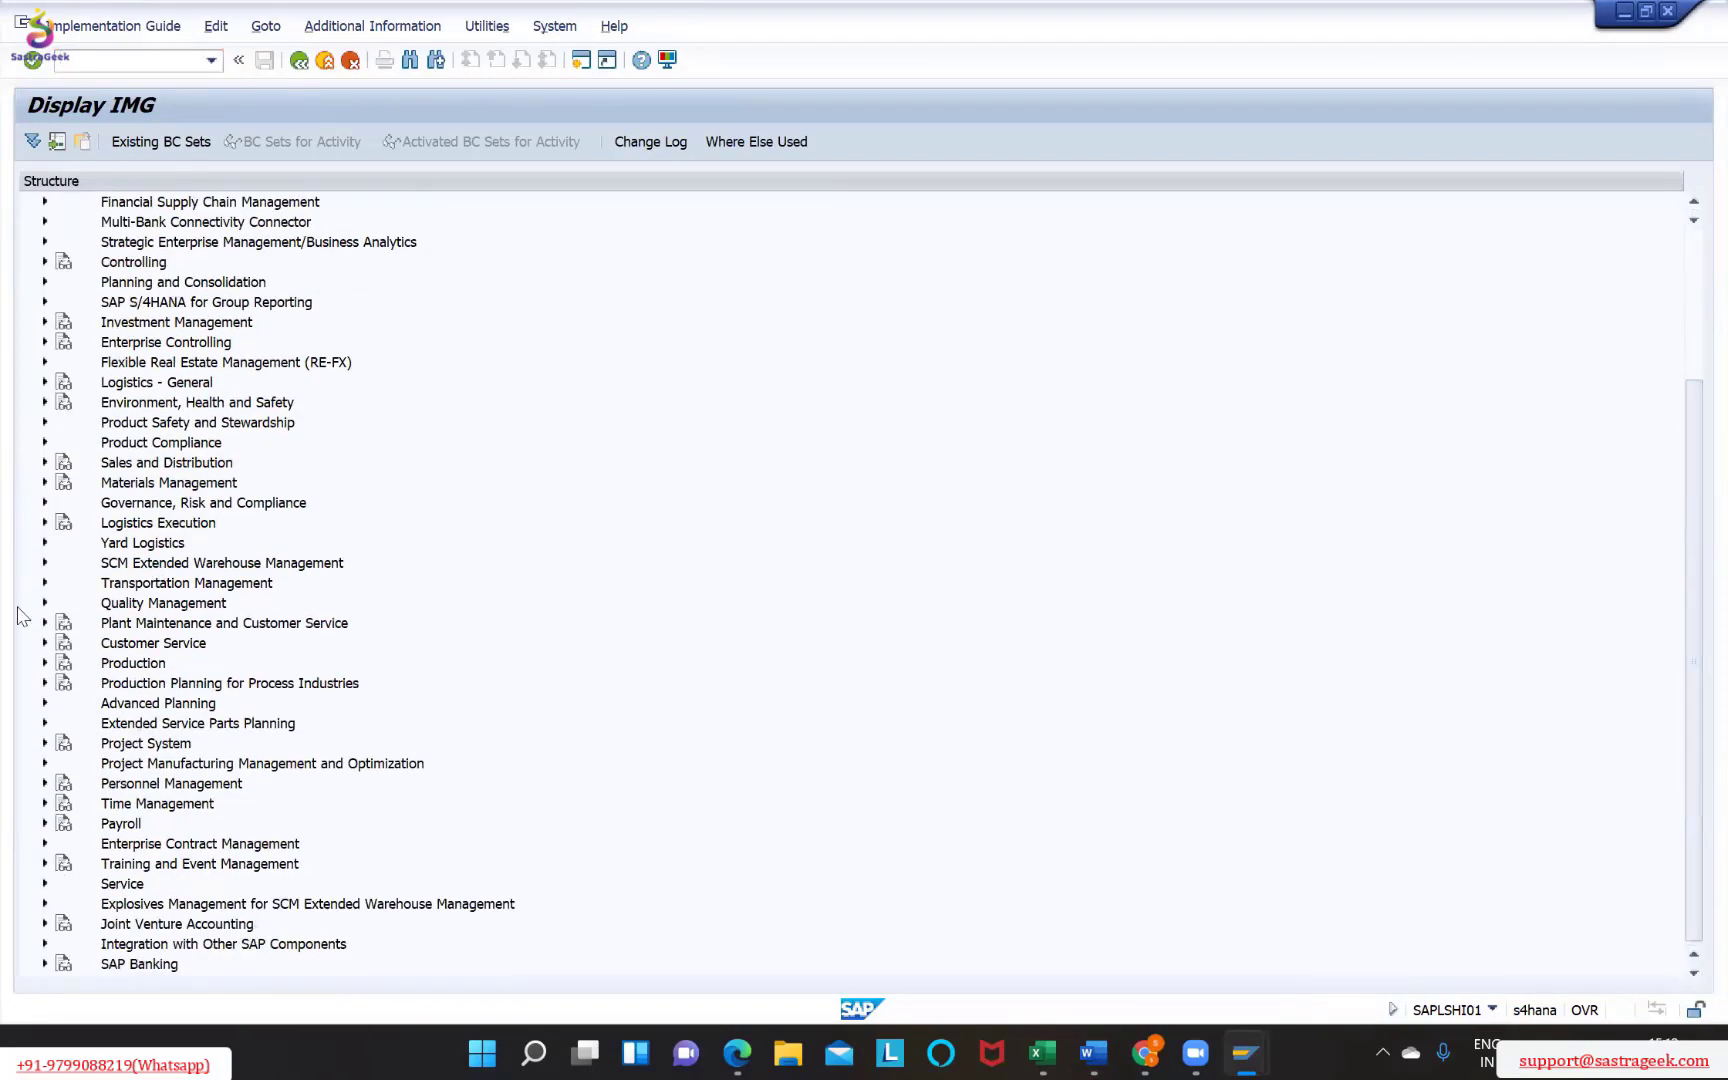
pyautogui.click(45, 562)
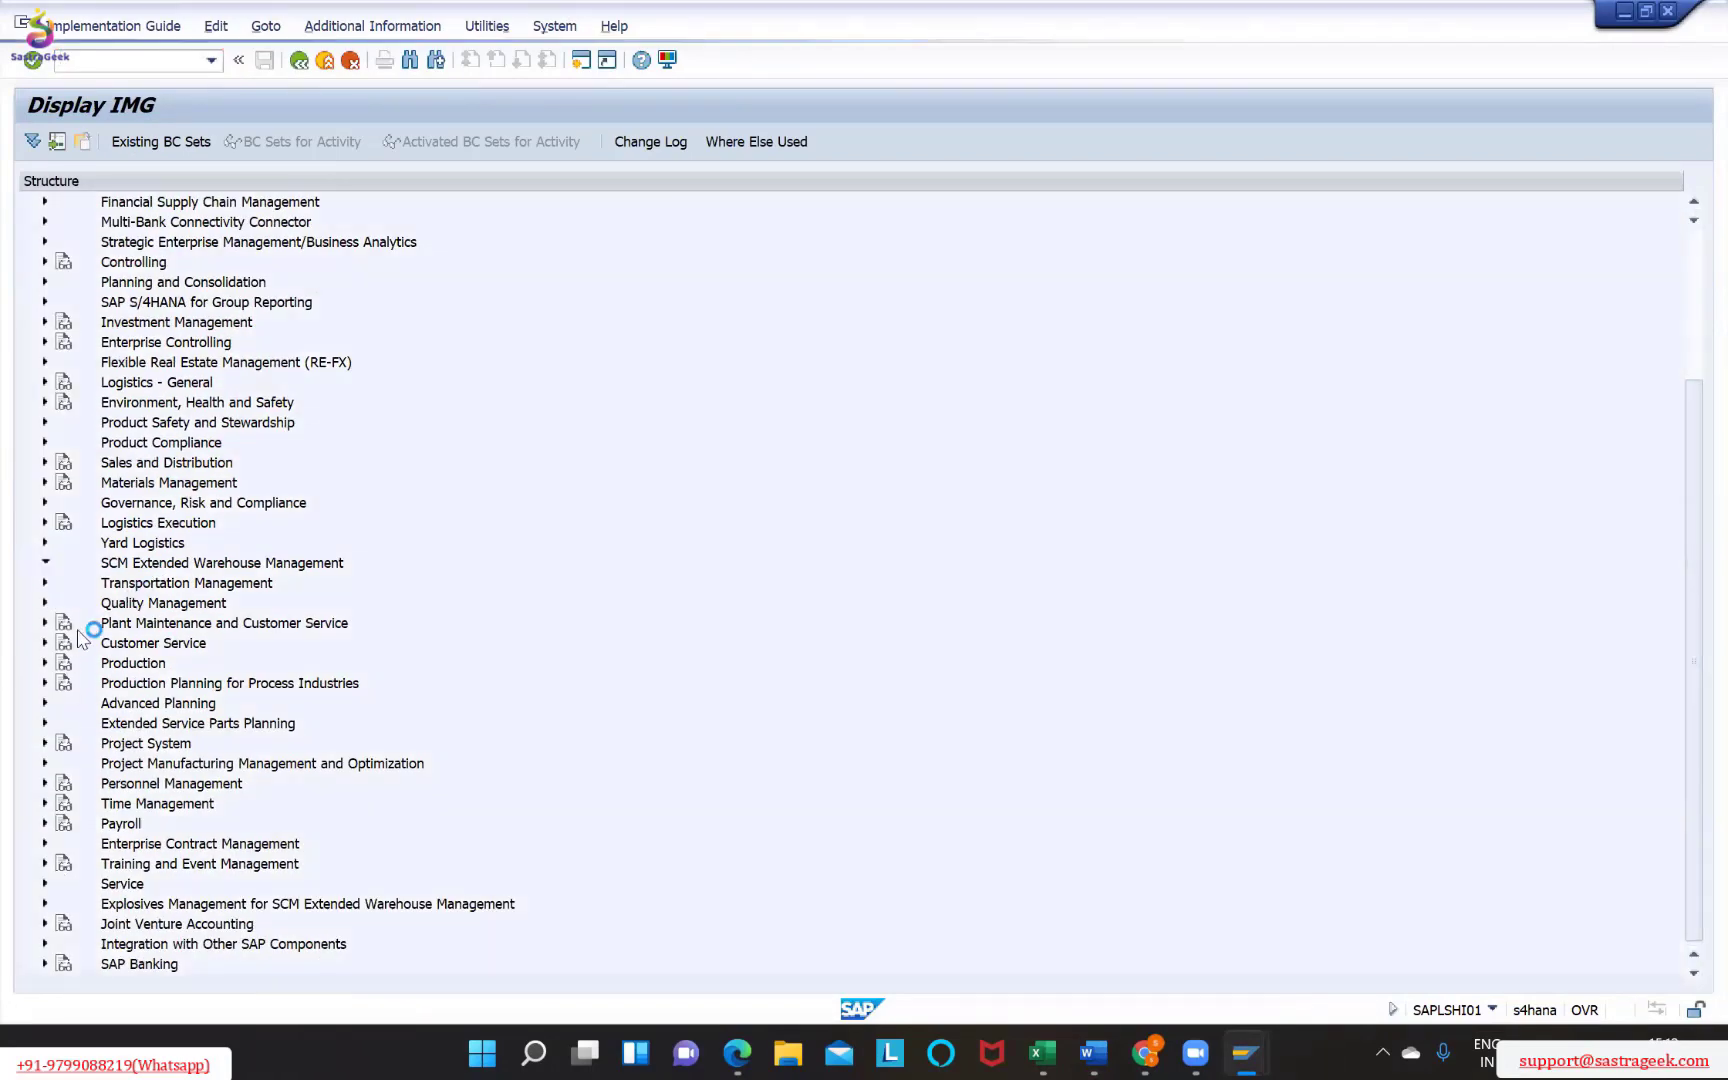
pyautogui.click(58, 583)
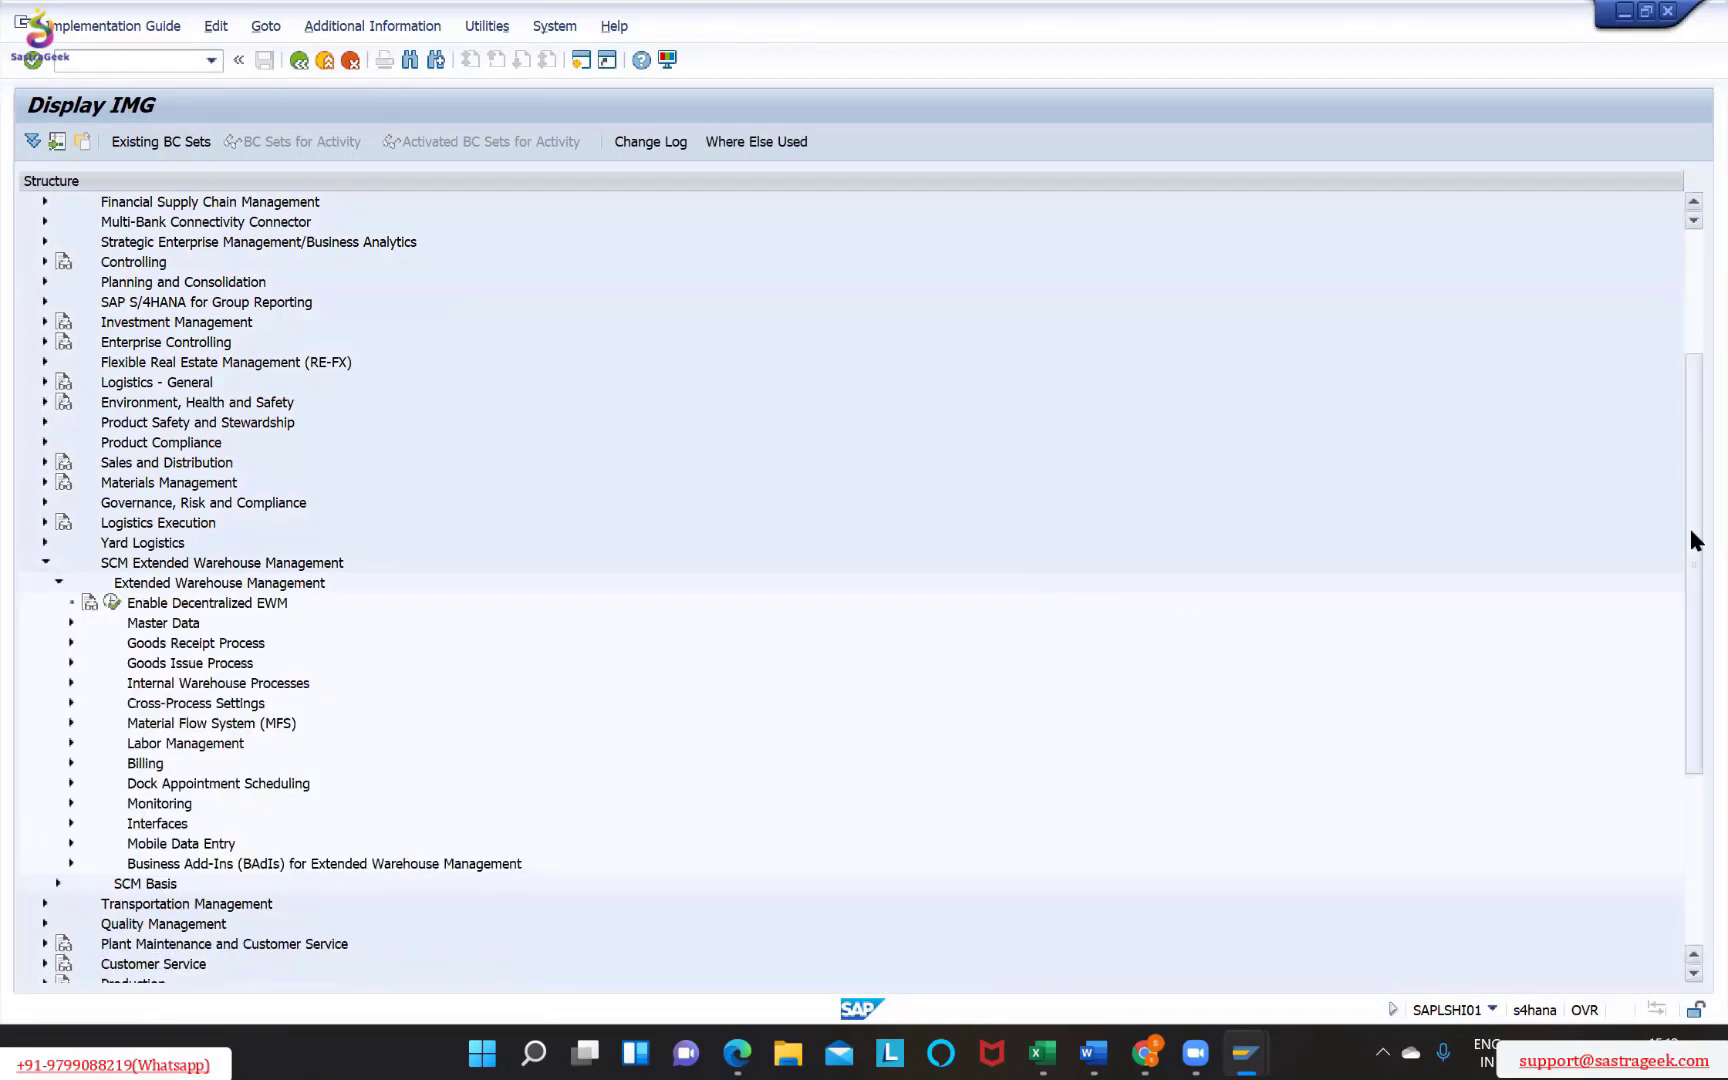
pyautogui.moveTo(1690, 517); pyautogui.dragTo(1684, 612)
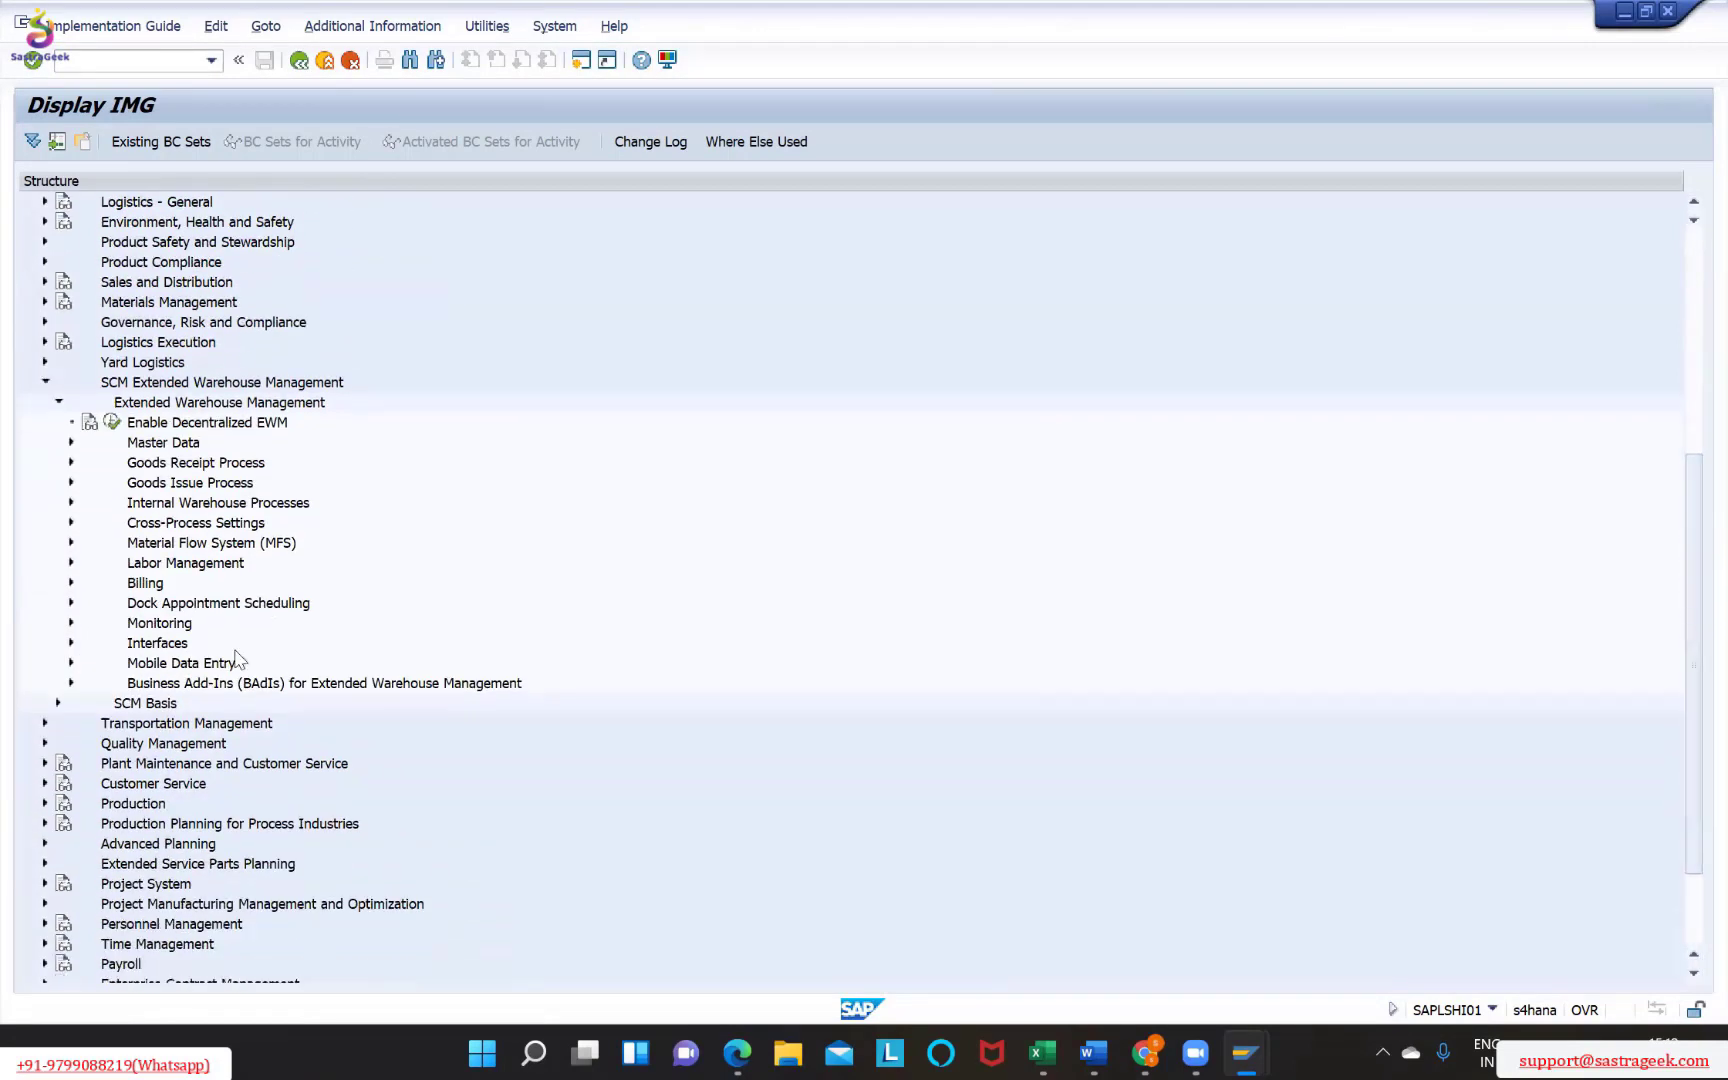
pyautogui.click(71, 522)
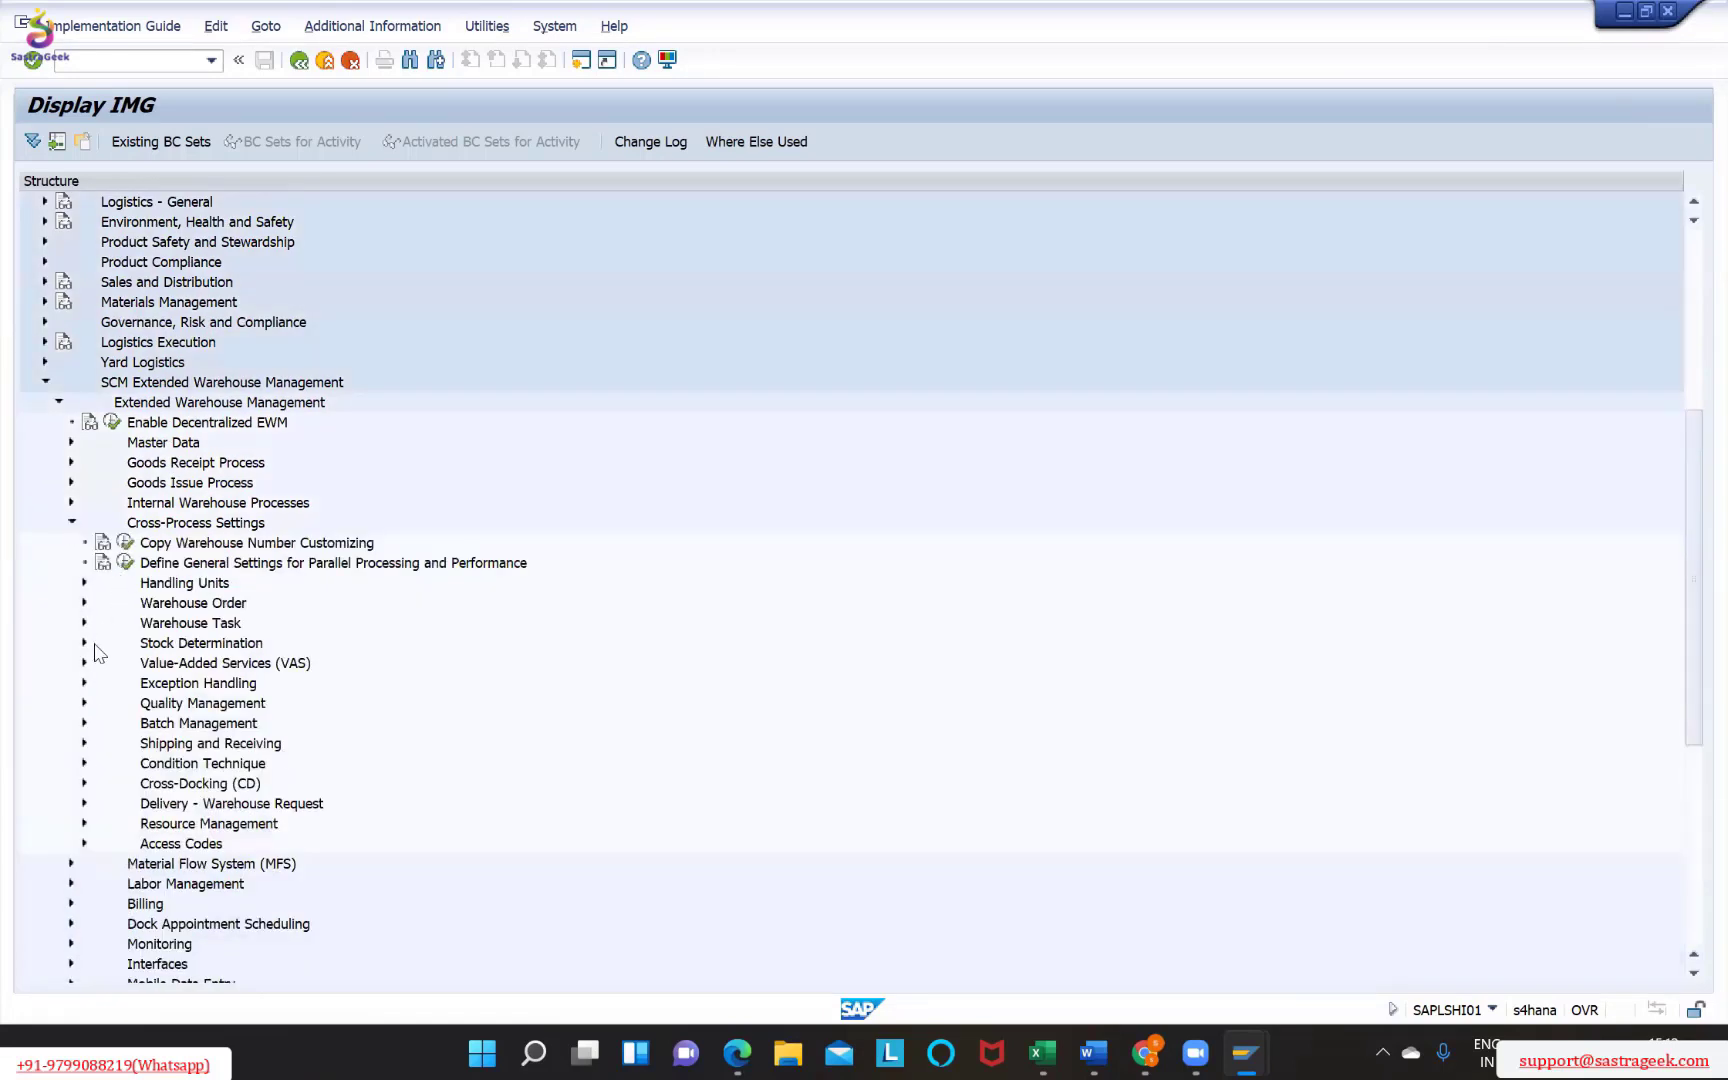
pyautogui.click(84, 742)
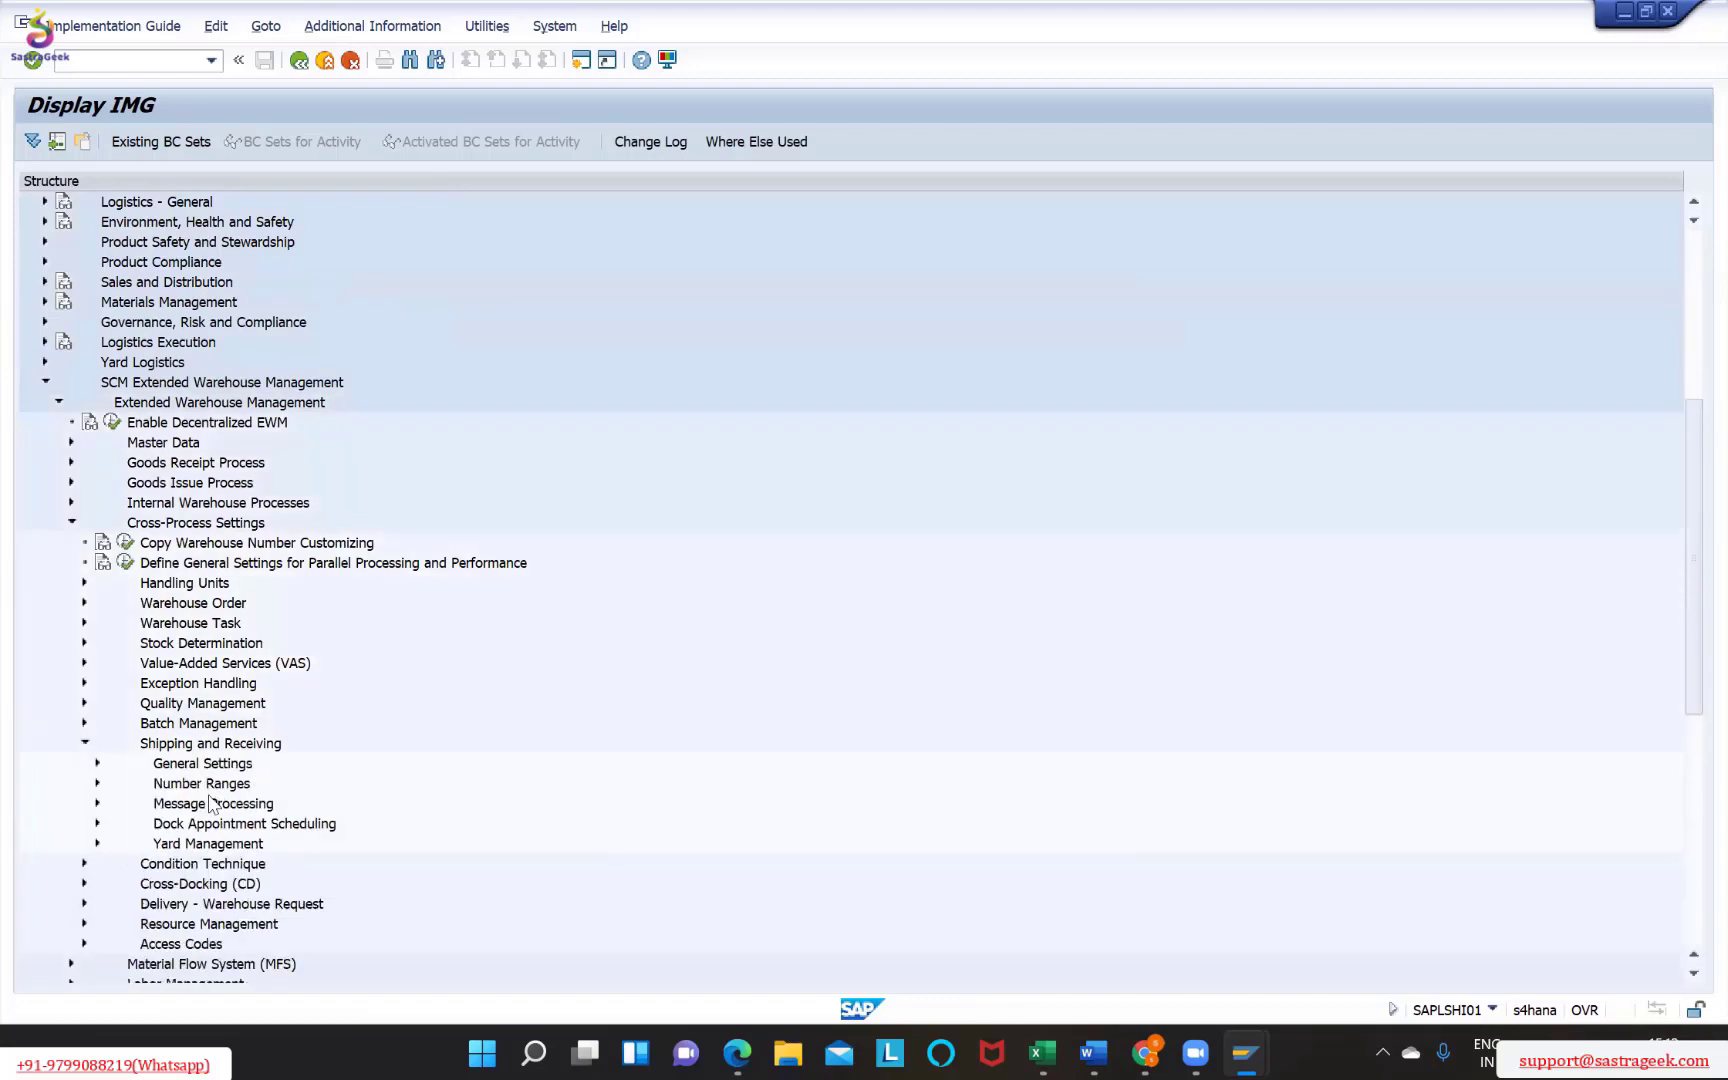
pyautogui.click(97, 844)
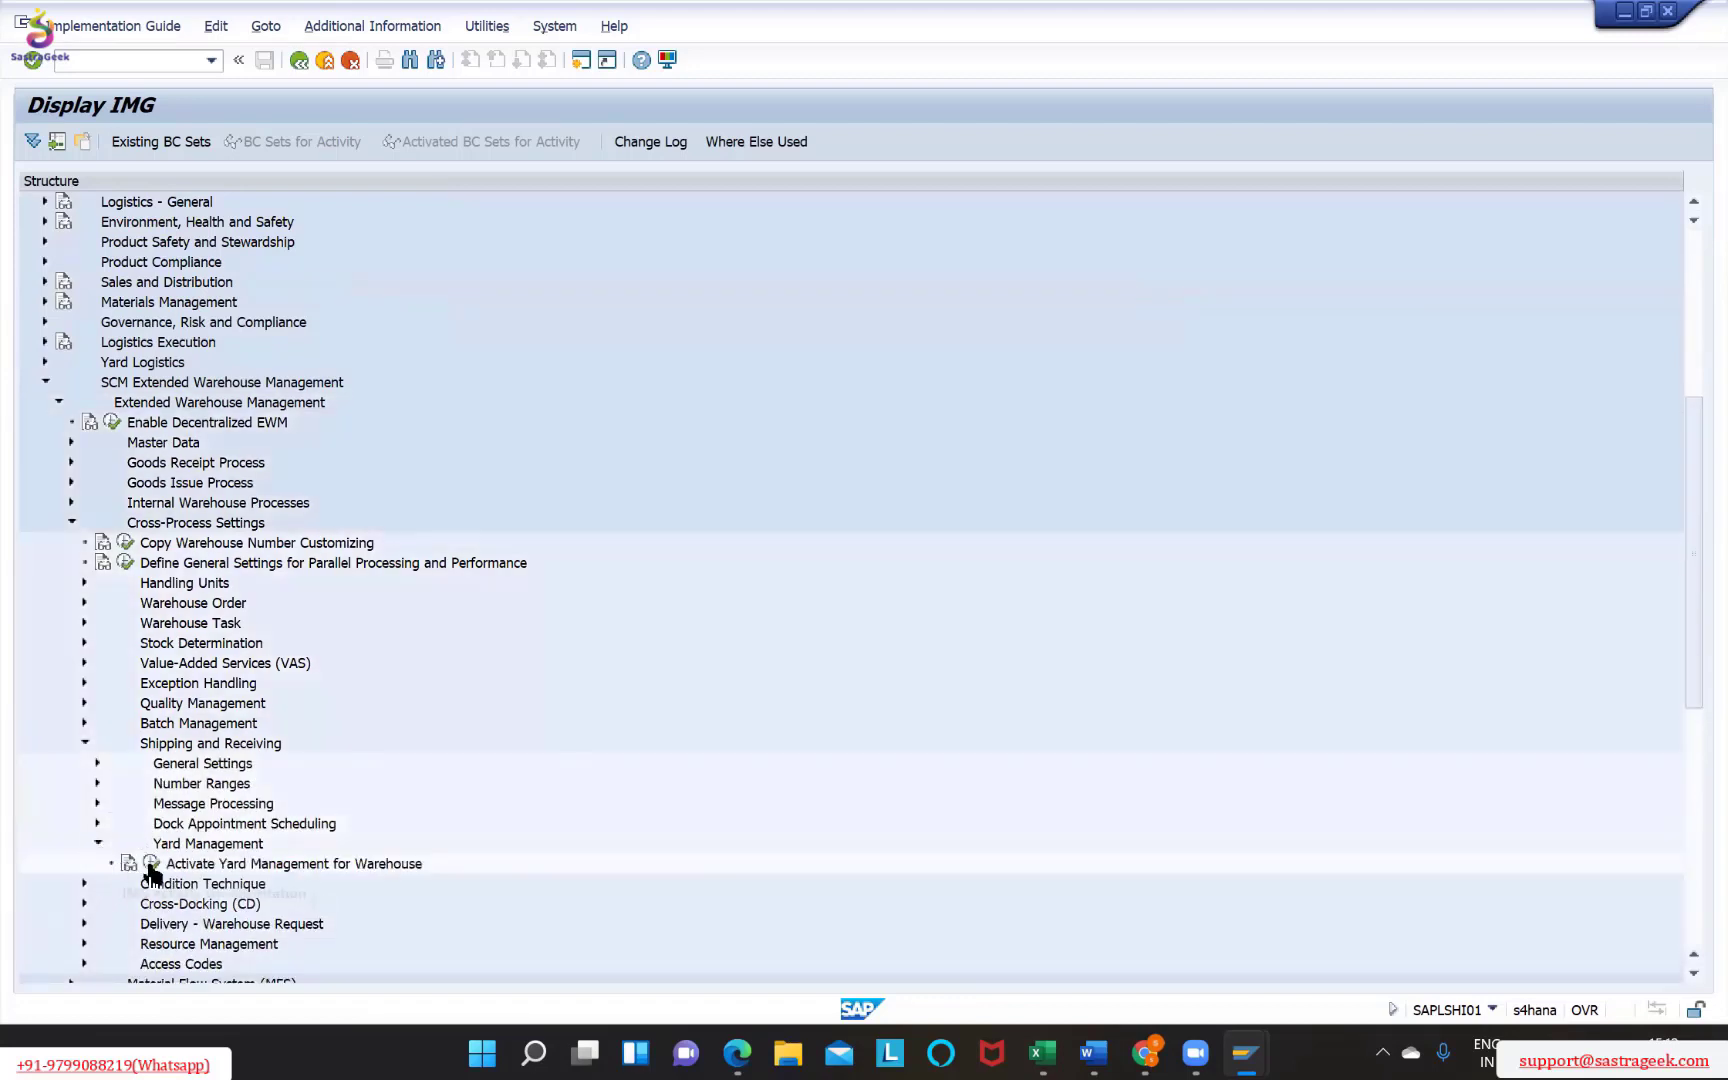
pyautogui.click(152, 866)
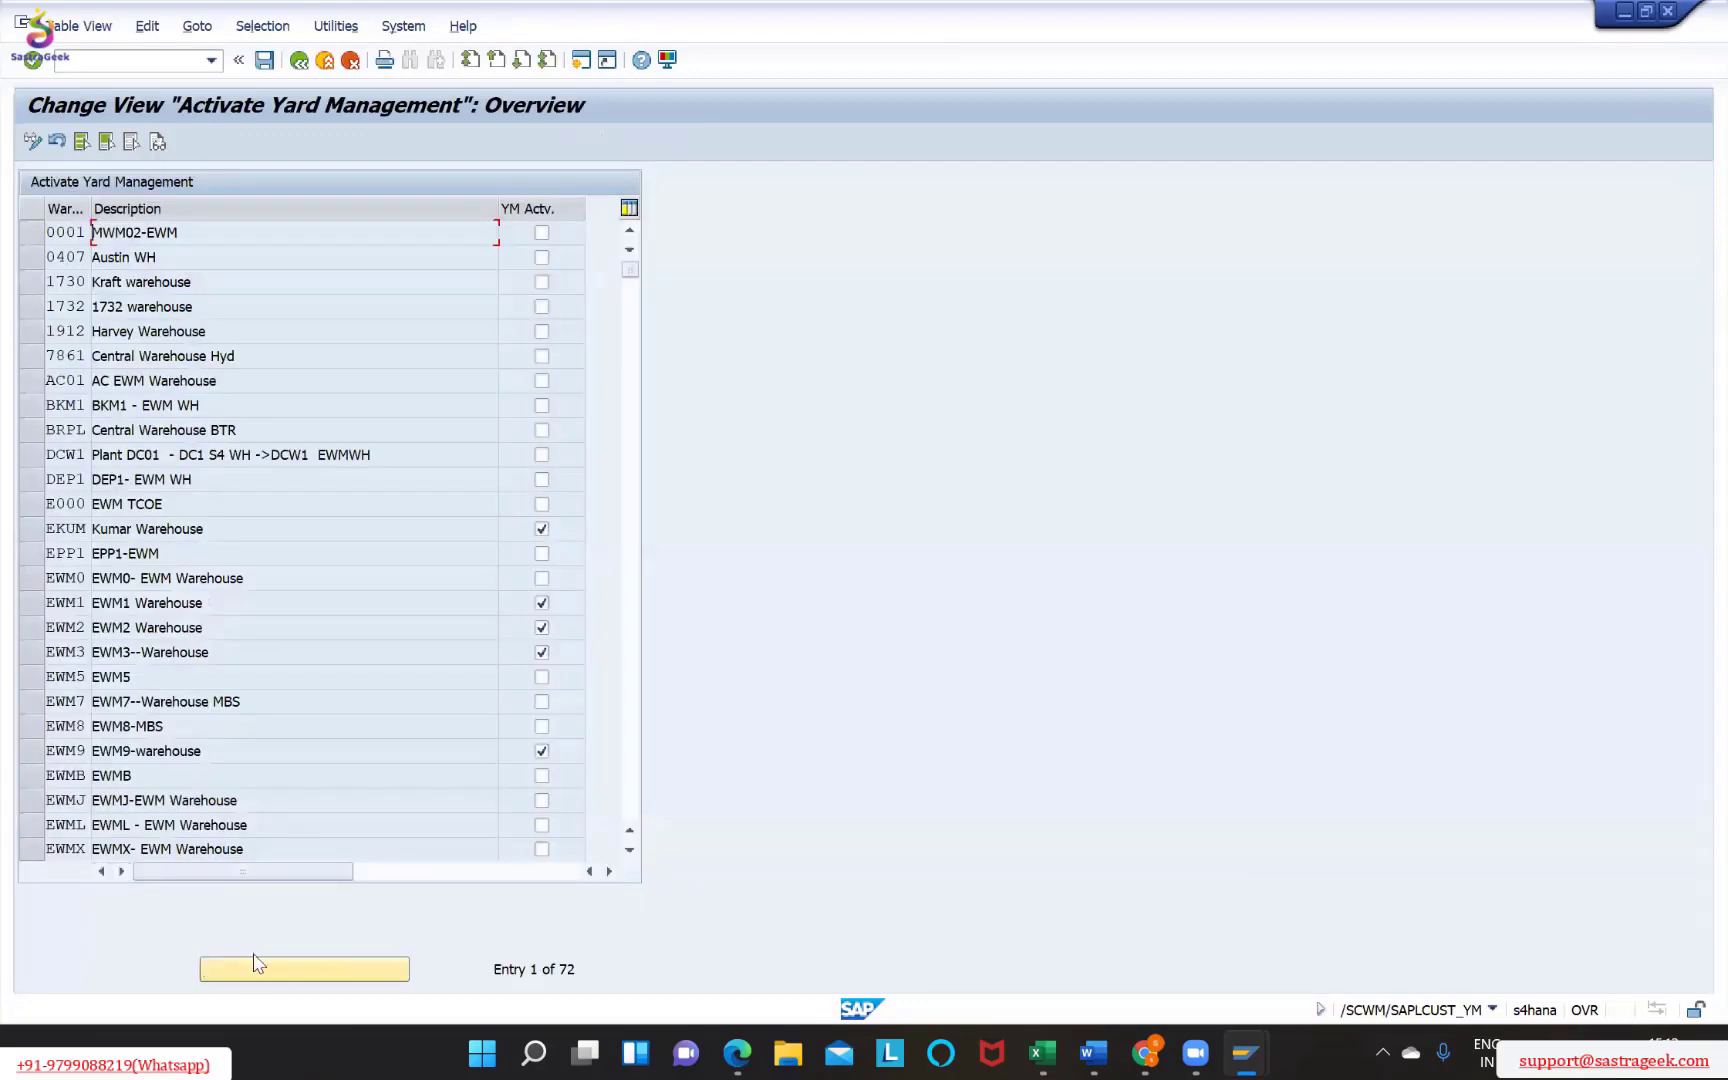
# Jump to warehouse ZWM3 and save its yard management activation to a customizing request
pyautogui.click(251, 972)
pyautogui.write('zwm3')
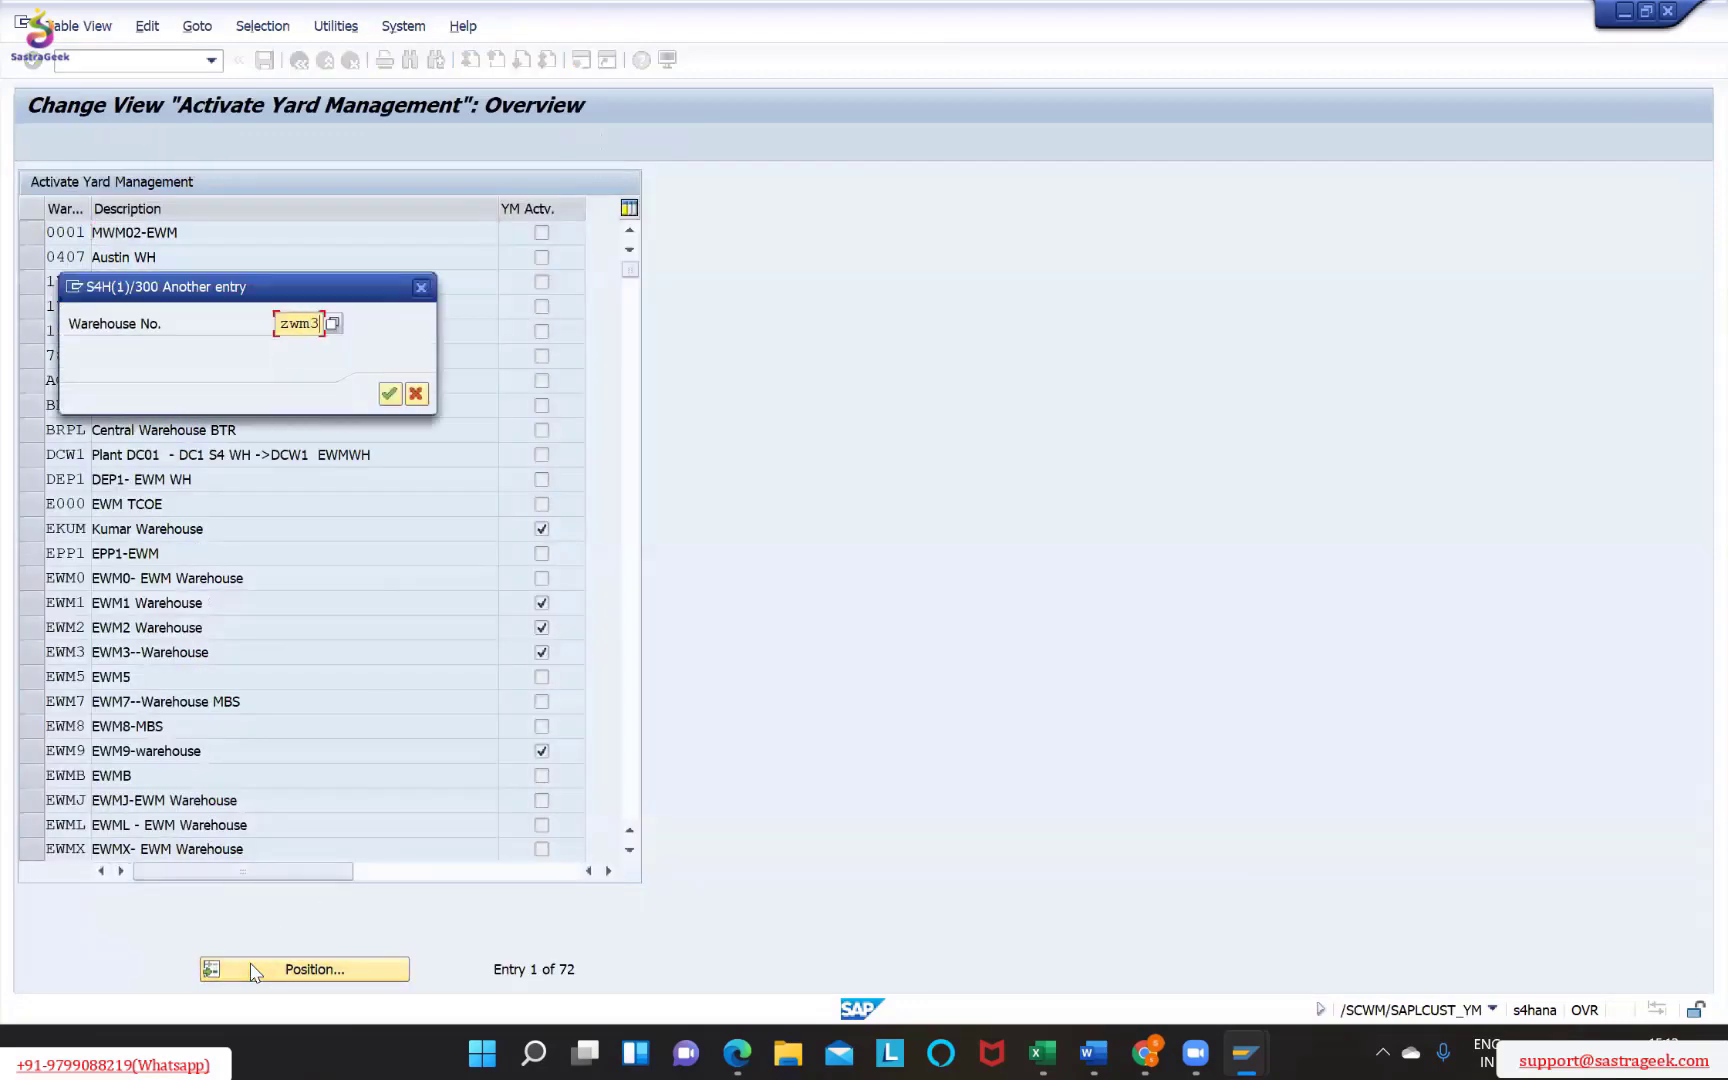
pyautogui.press('Return')
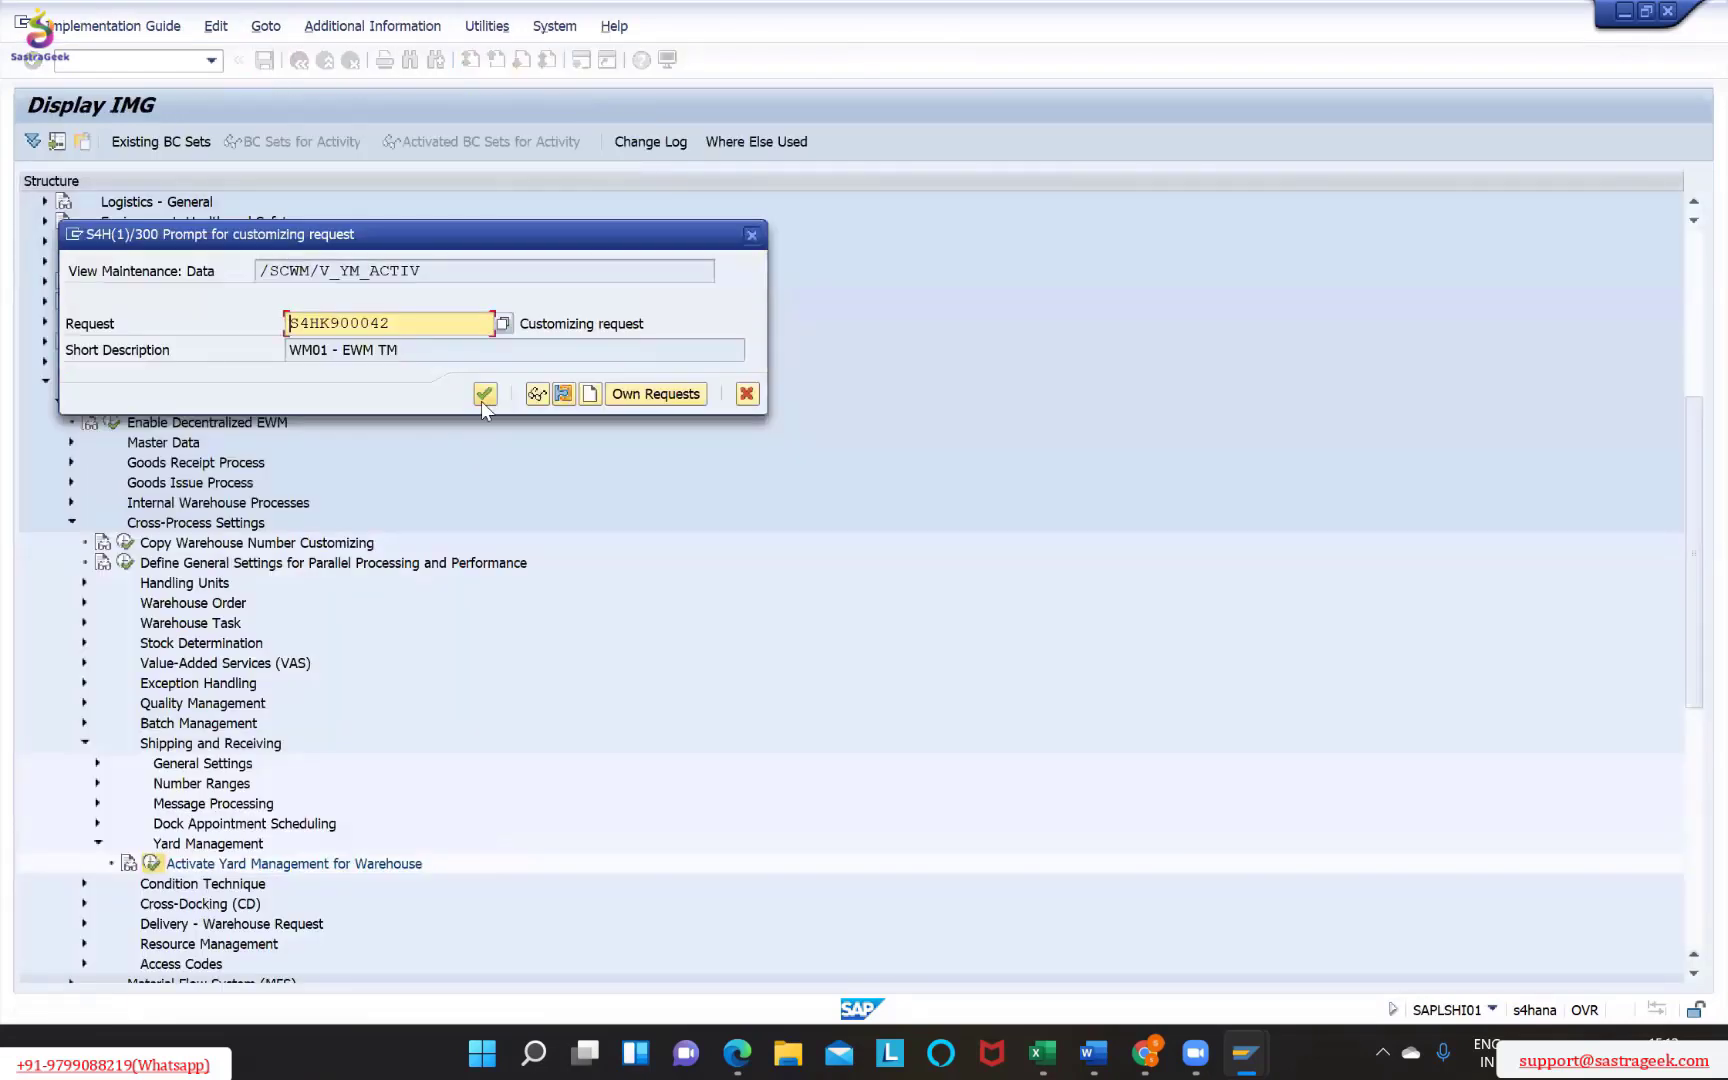
pyautogui.click(481, 401)
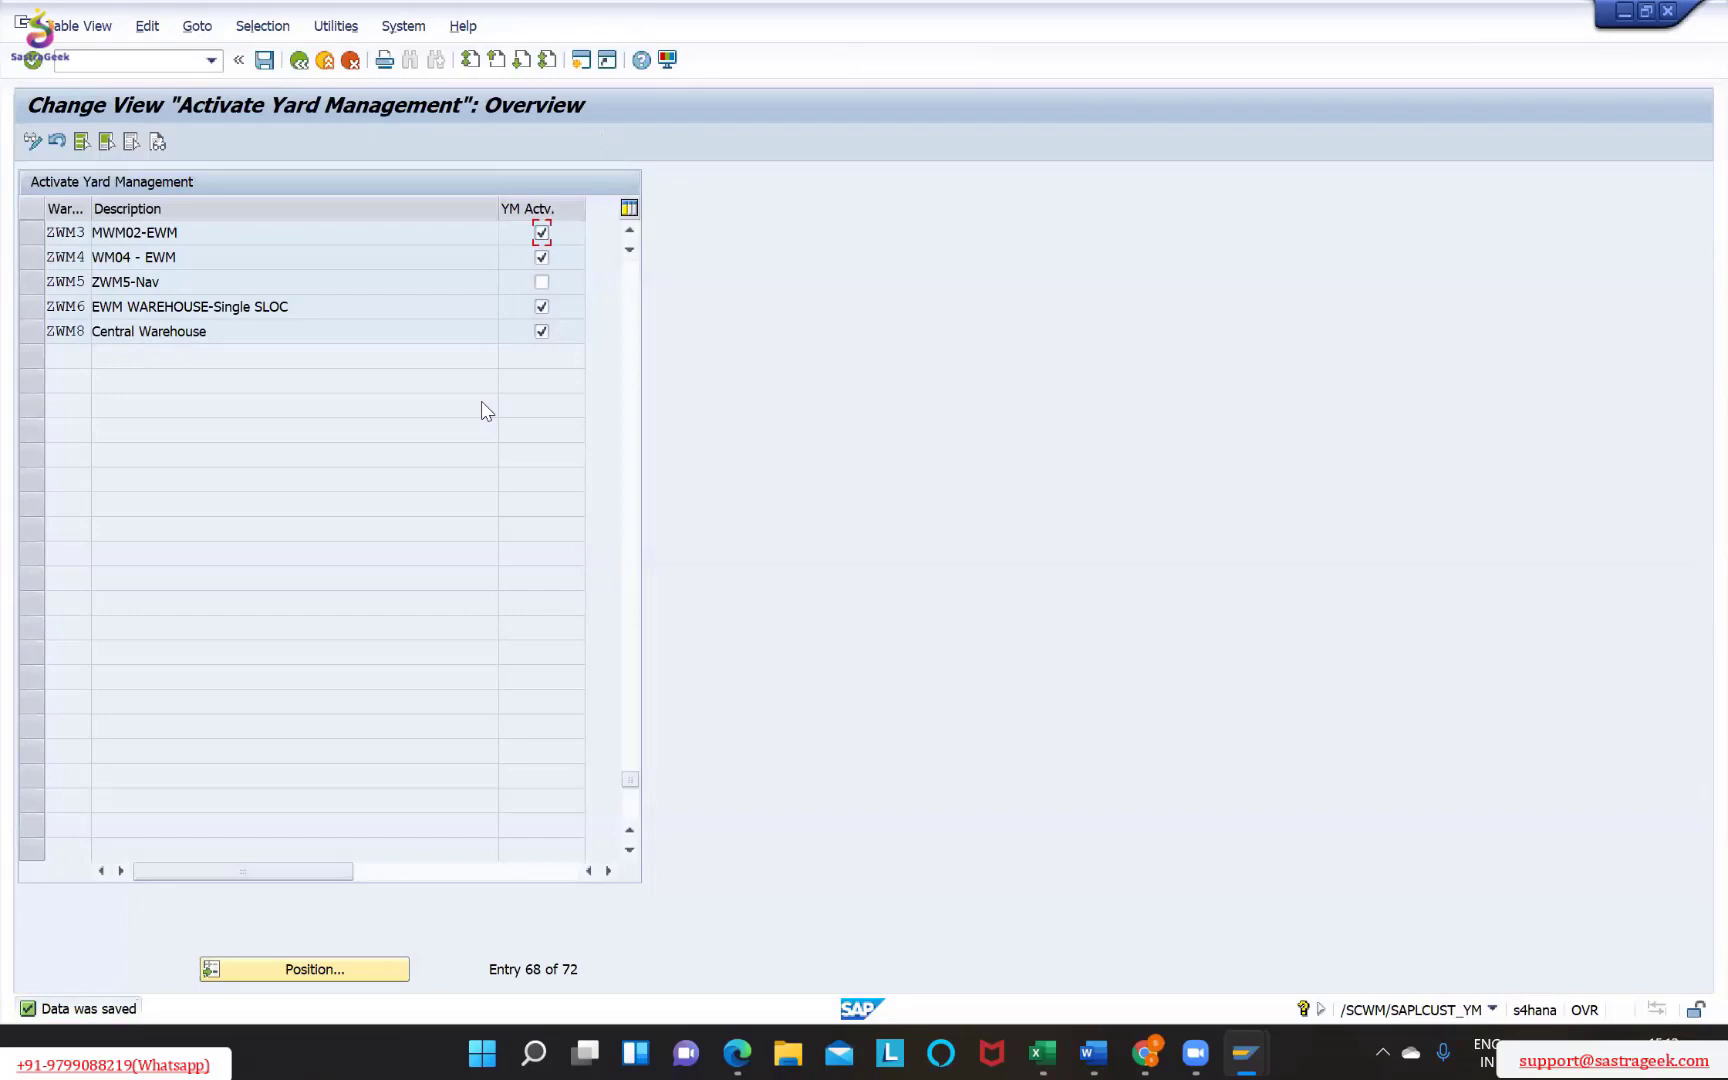
# Return to the IMG, collapse Shipping and Receiving and expand EWM Master Data
pyautogui.click(298, 62)
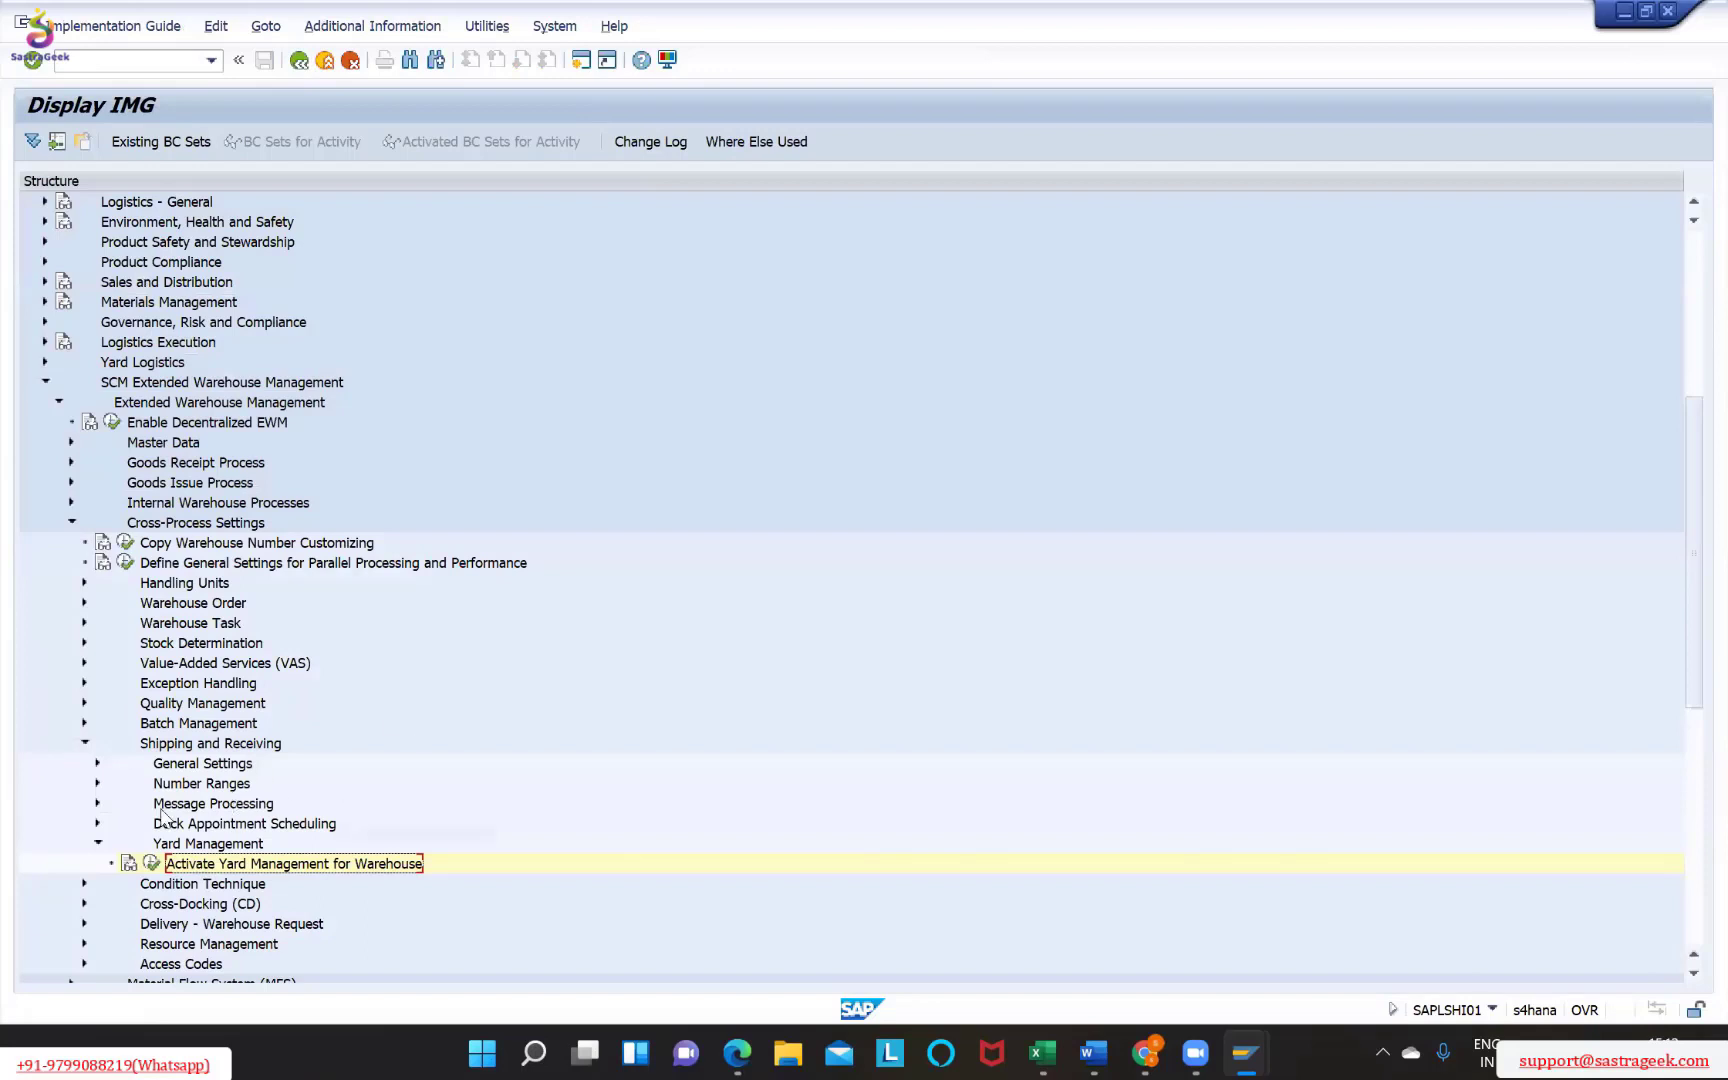
pyautogui.click(85, 746)
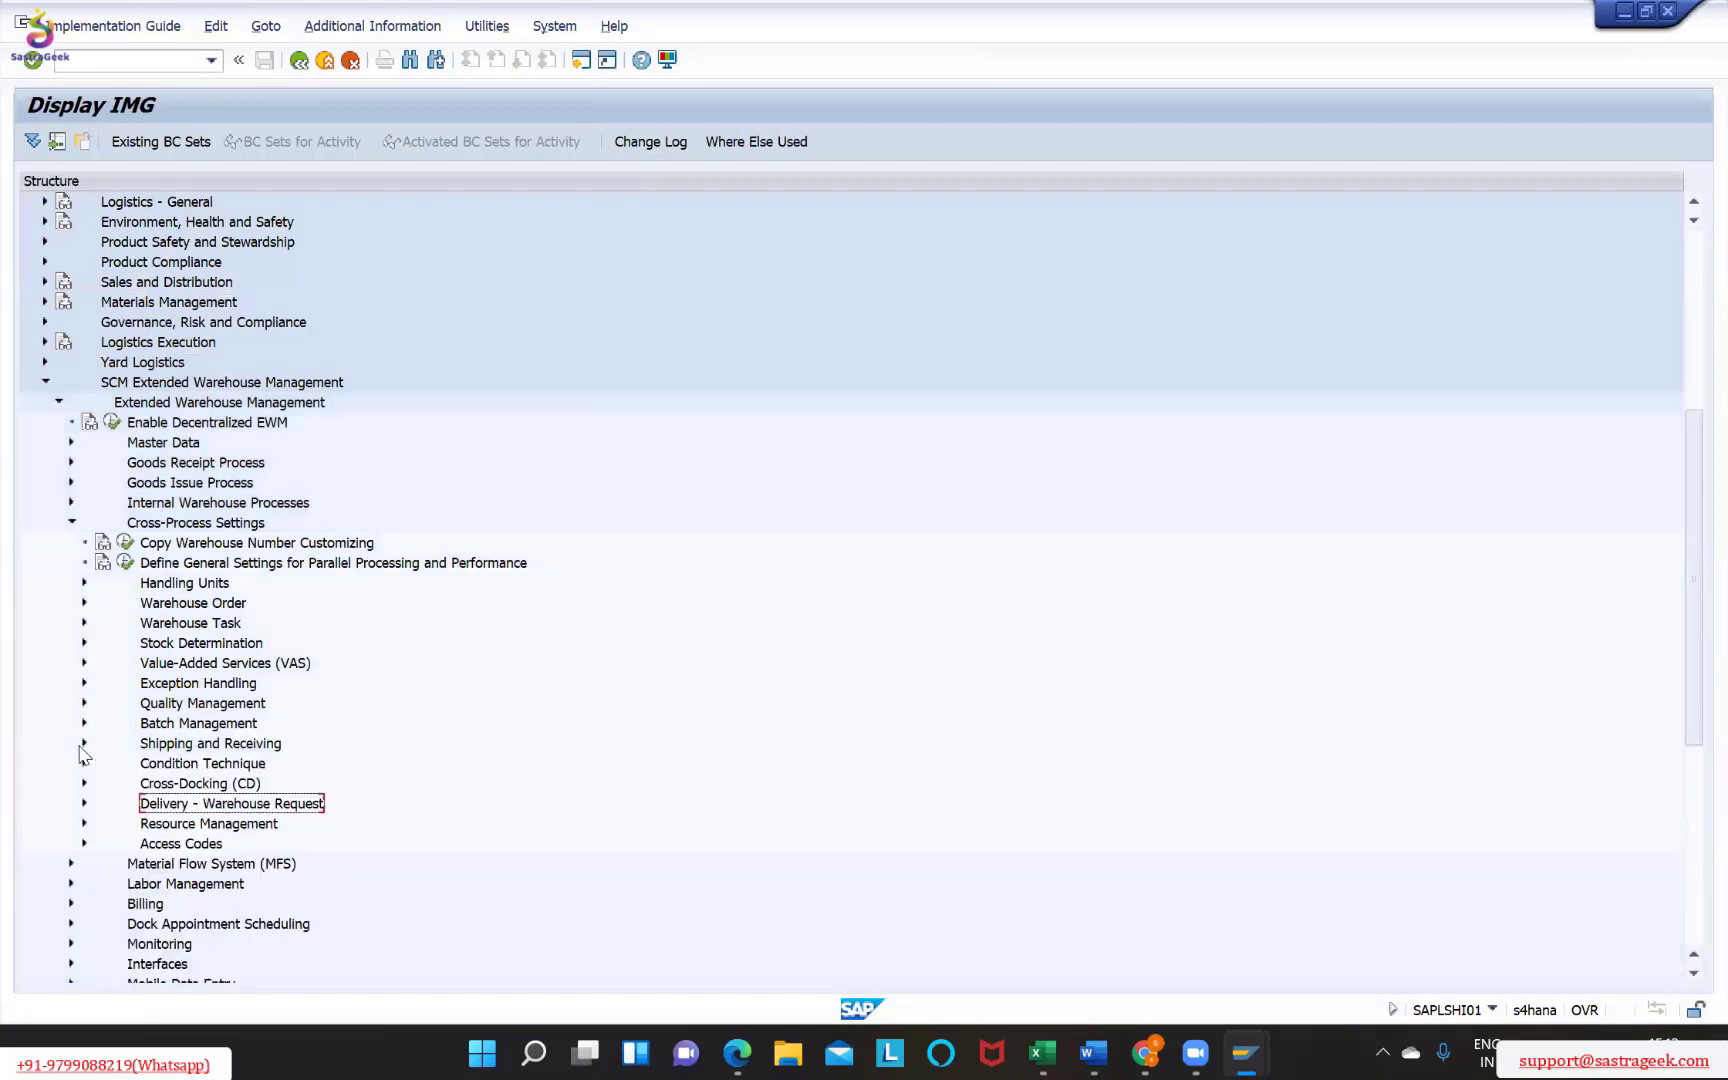
pyautogui.click(70, 442)
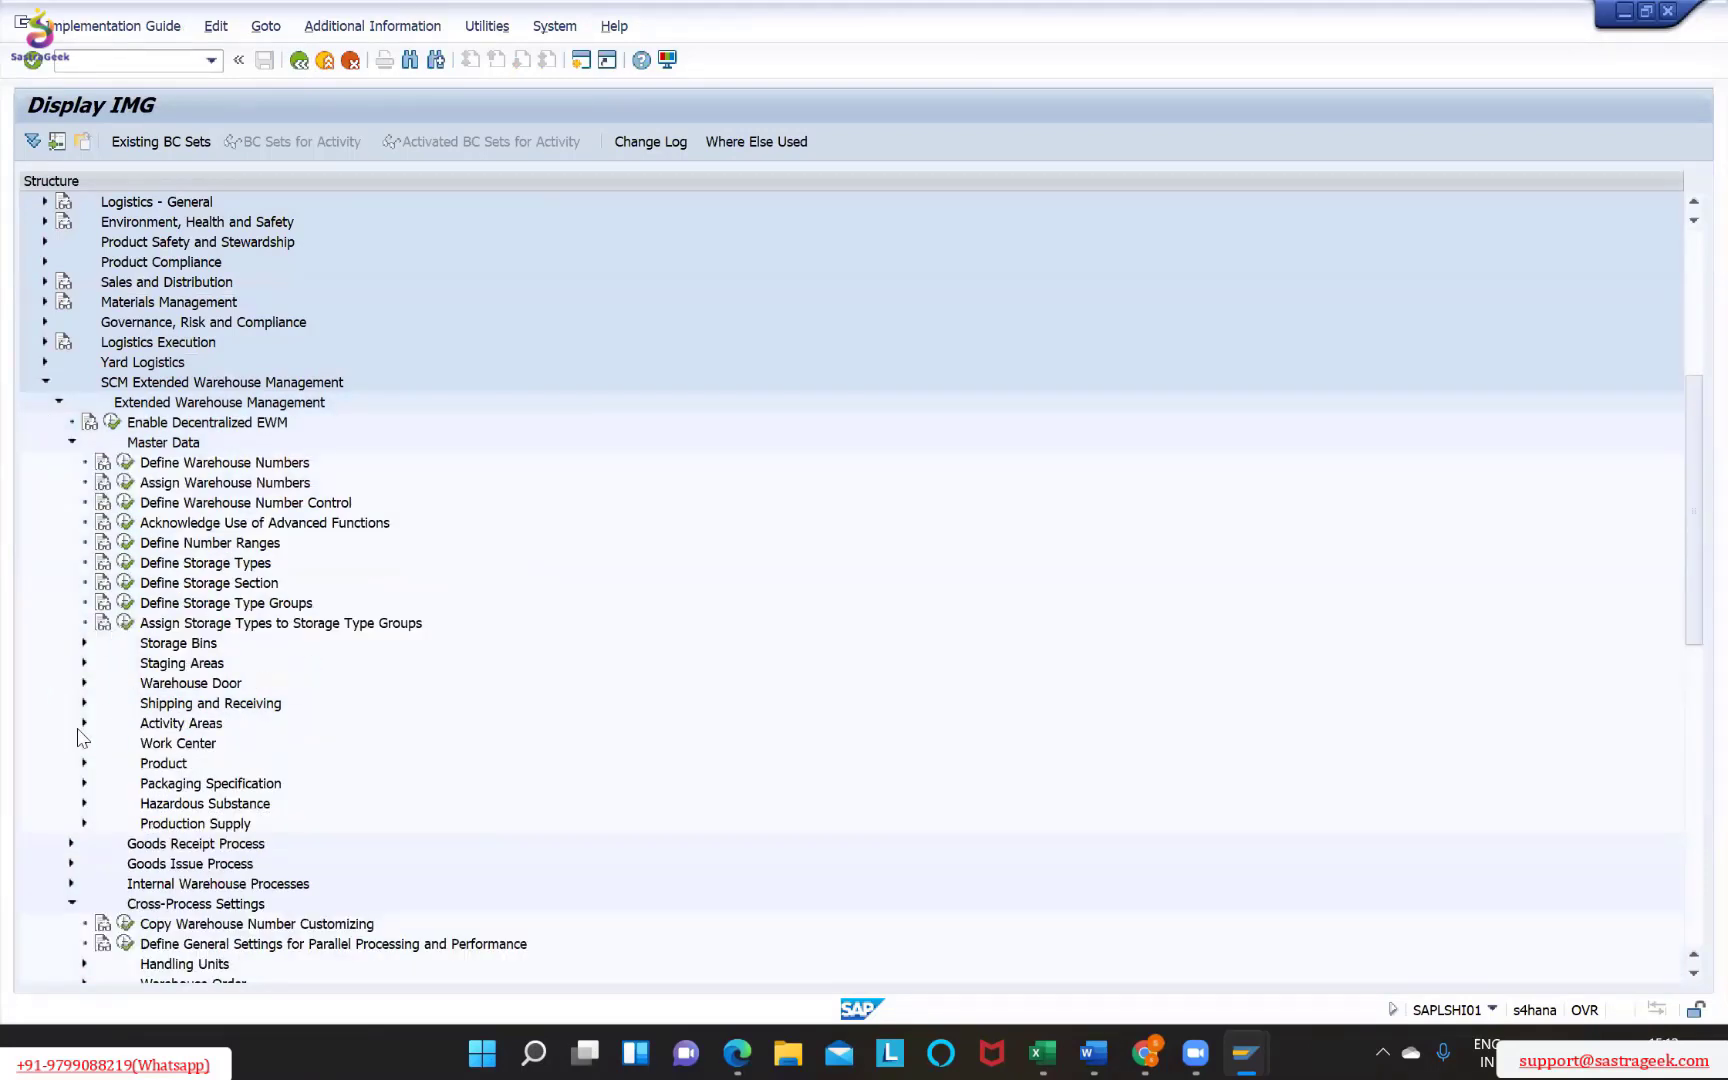
# Open Define Storage Types and jump to warehouse ZWM3's storage type entries
pyautogui.click(125, 563)
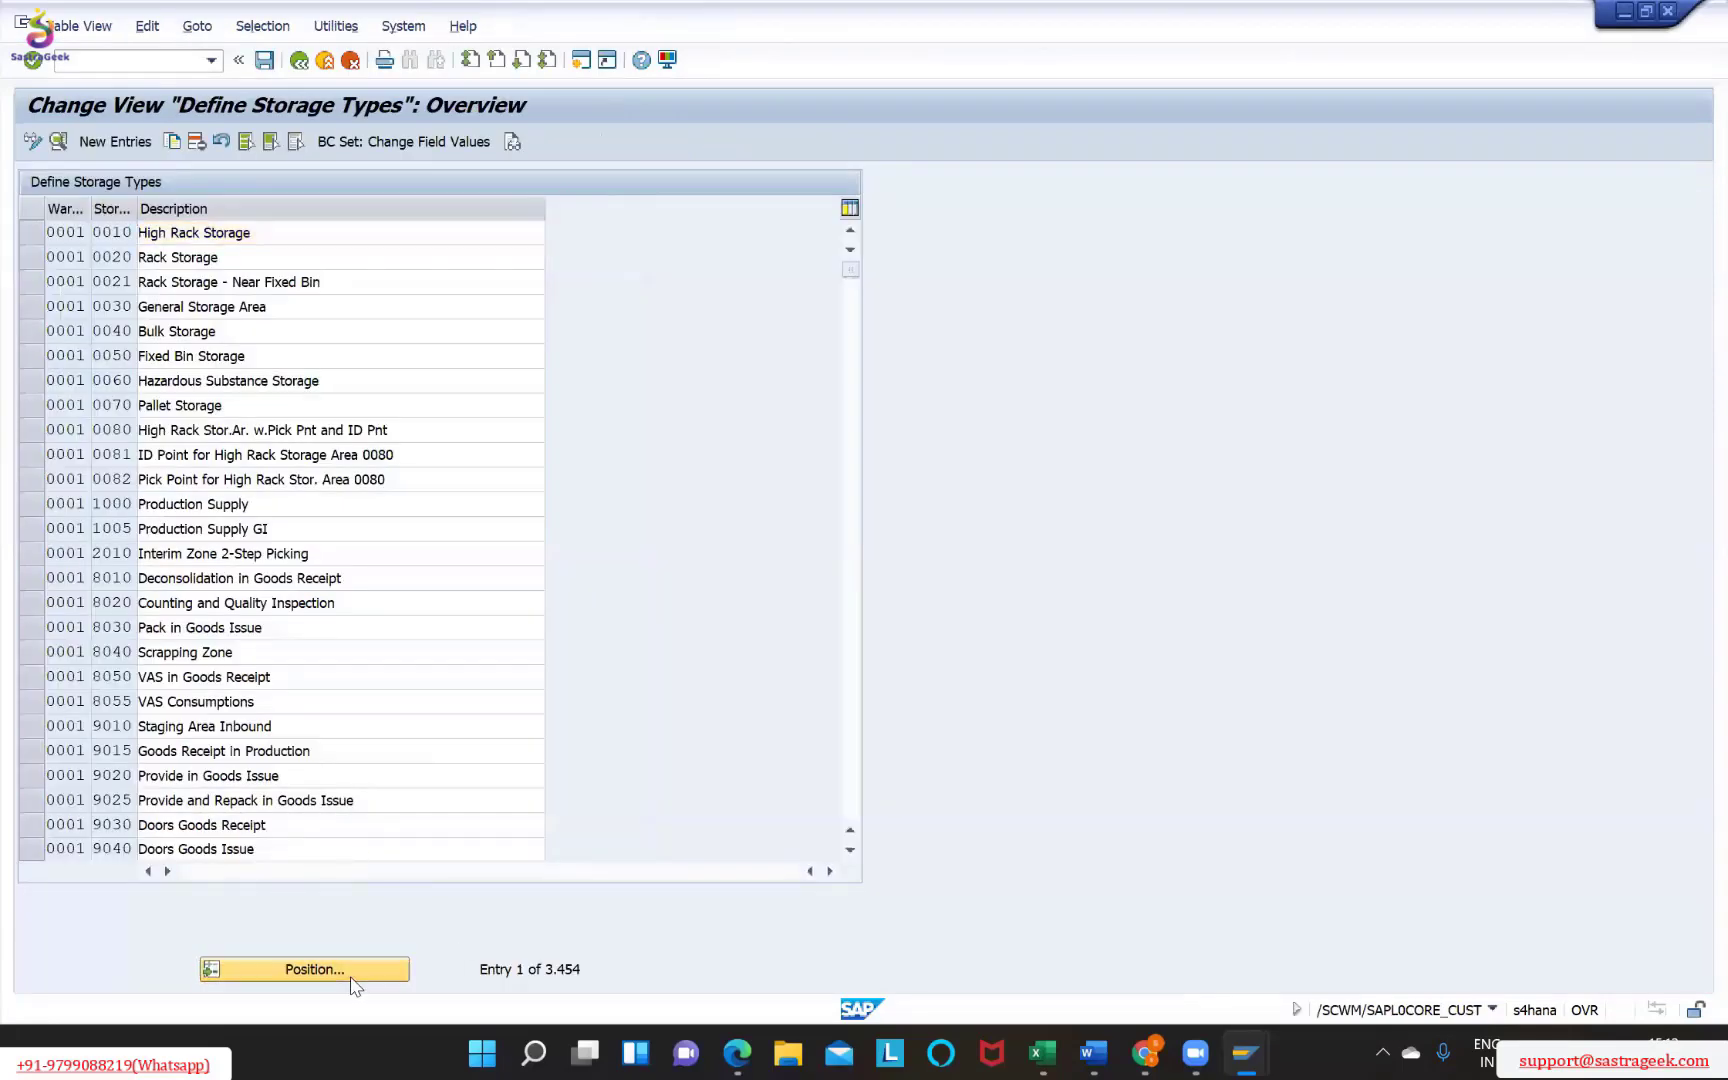
pyautogui.click(351, 976)
pyautogui.write('zwm4')
pyautogui.press('BackSpace')
pyautogui.write('3')
pyautogui.press('Return')
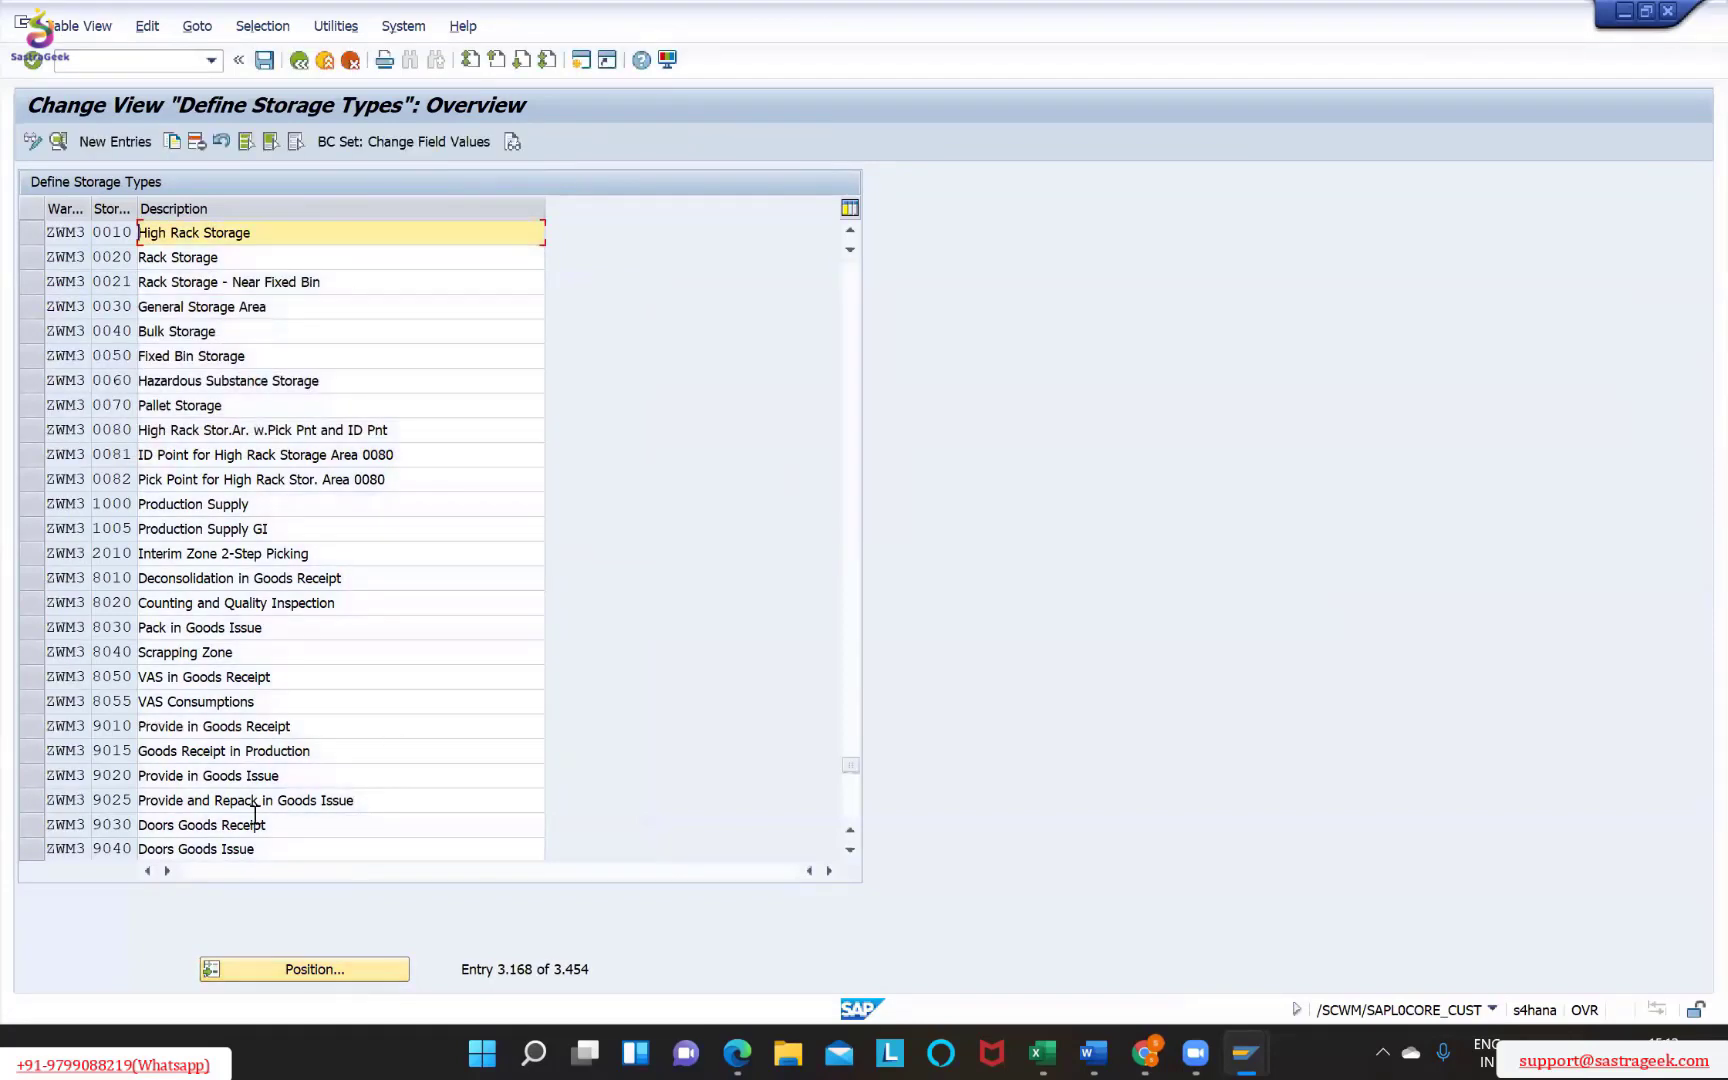
pyautogui.click(851, 852)
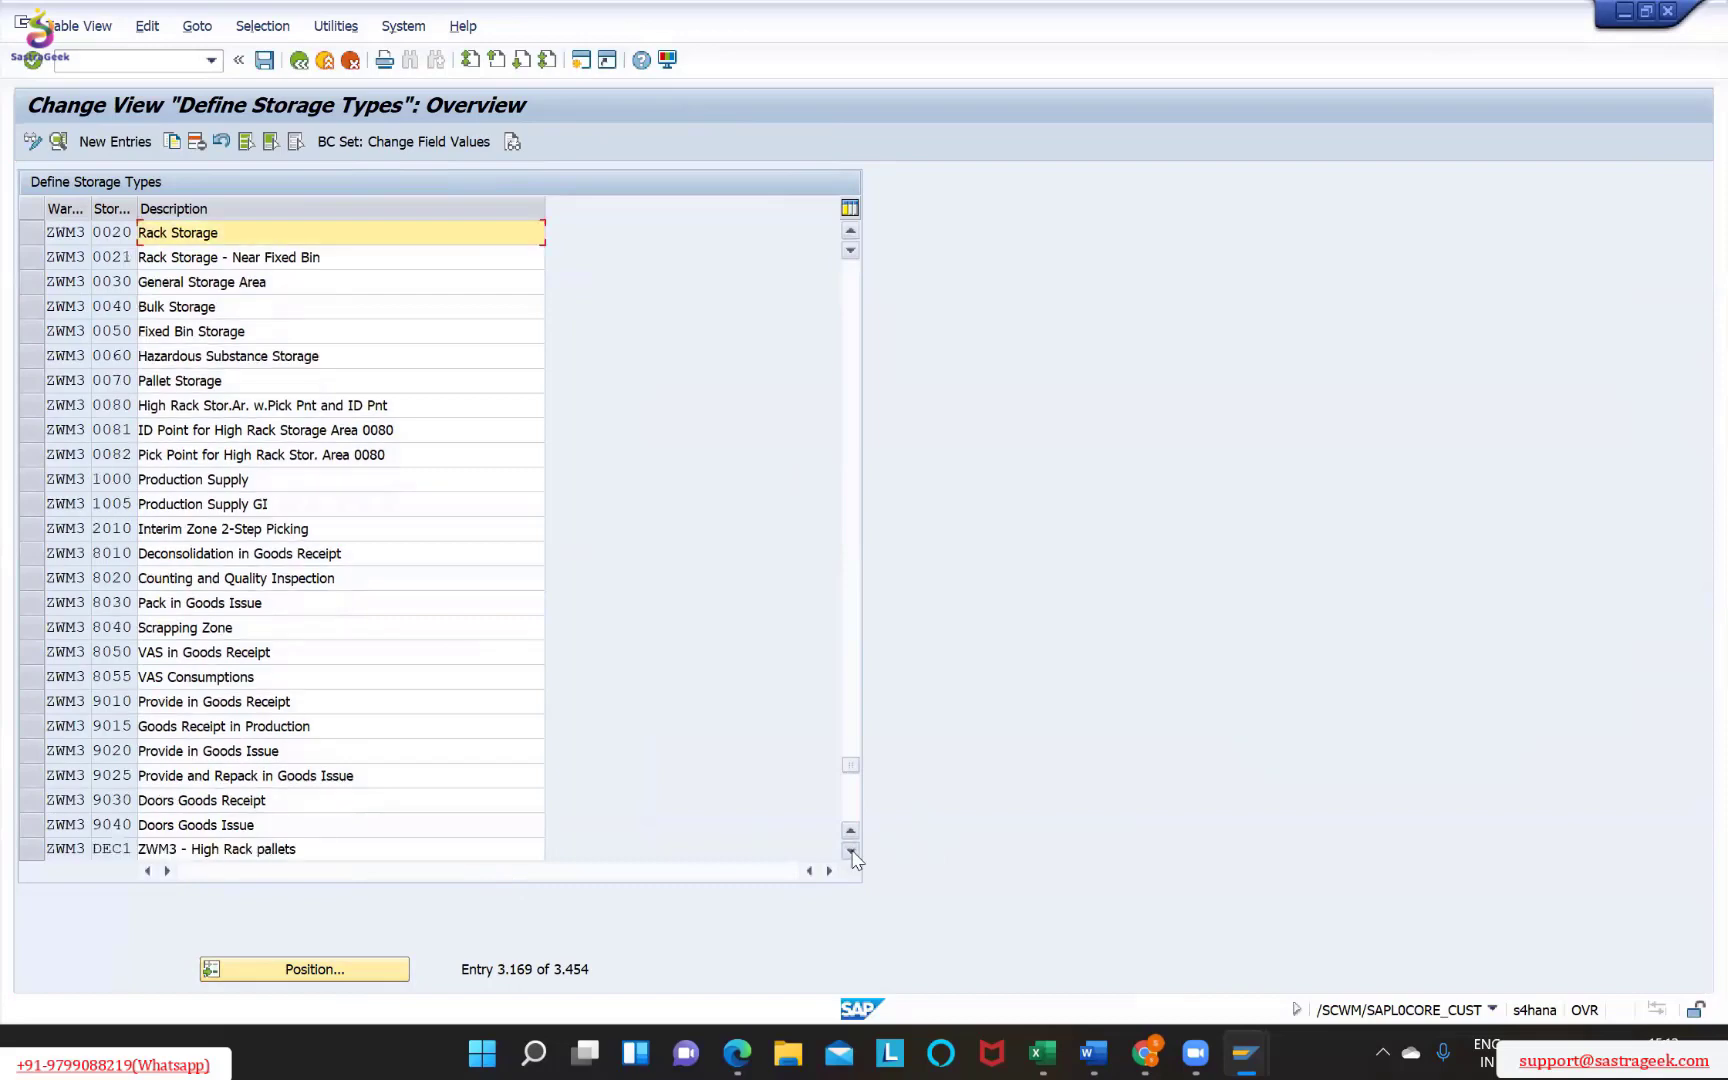
pyautogui.click(851, 852)
pyautogui.click(851, 852)
pyautogui.click(851, 852)
pyautogui.click(851, 852)
pyautogui.click(851, 852)
pyautogui.click(851, 852)
pyautogui.click(851, 852)
pyautogui.click(851, 852)
pyautogui.click(851, 852)
pyautogui.click(851, 852)
pyautogui.click(851, 852)
pyautogui.click(851, 852)
pyautogui.click(851, 852)
# Jump to ZWM3 storage type YARD, select its row and open its details
pyautogui.click(320, 970)
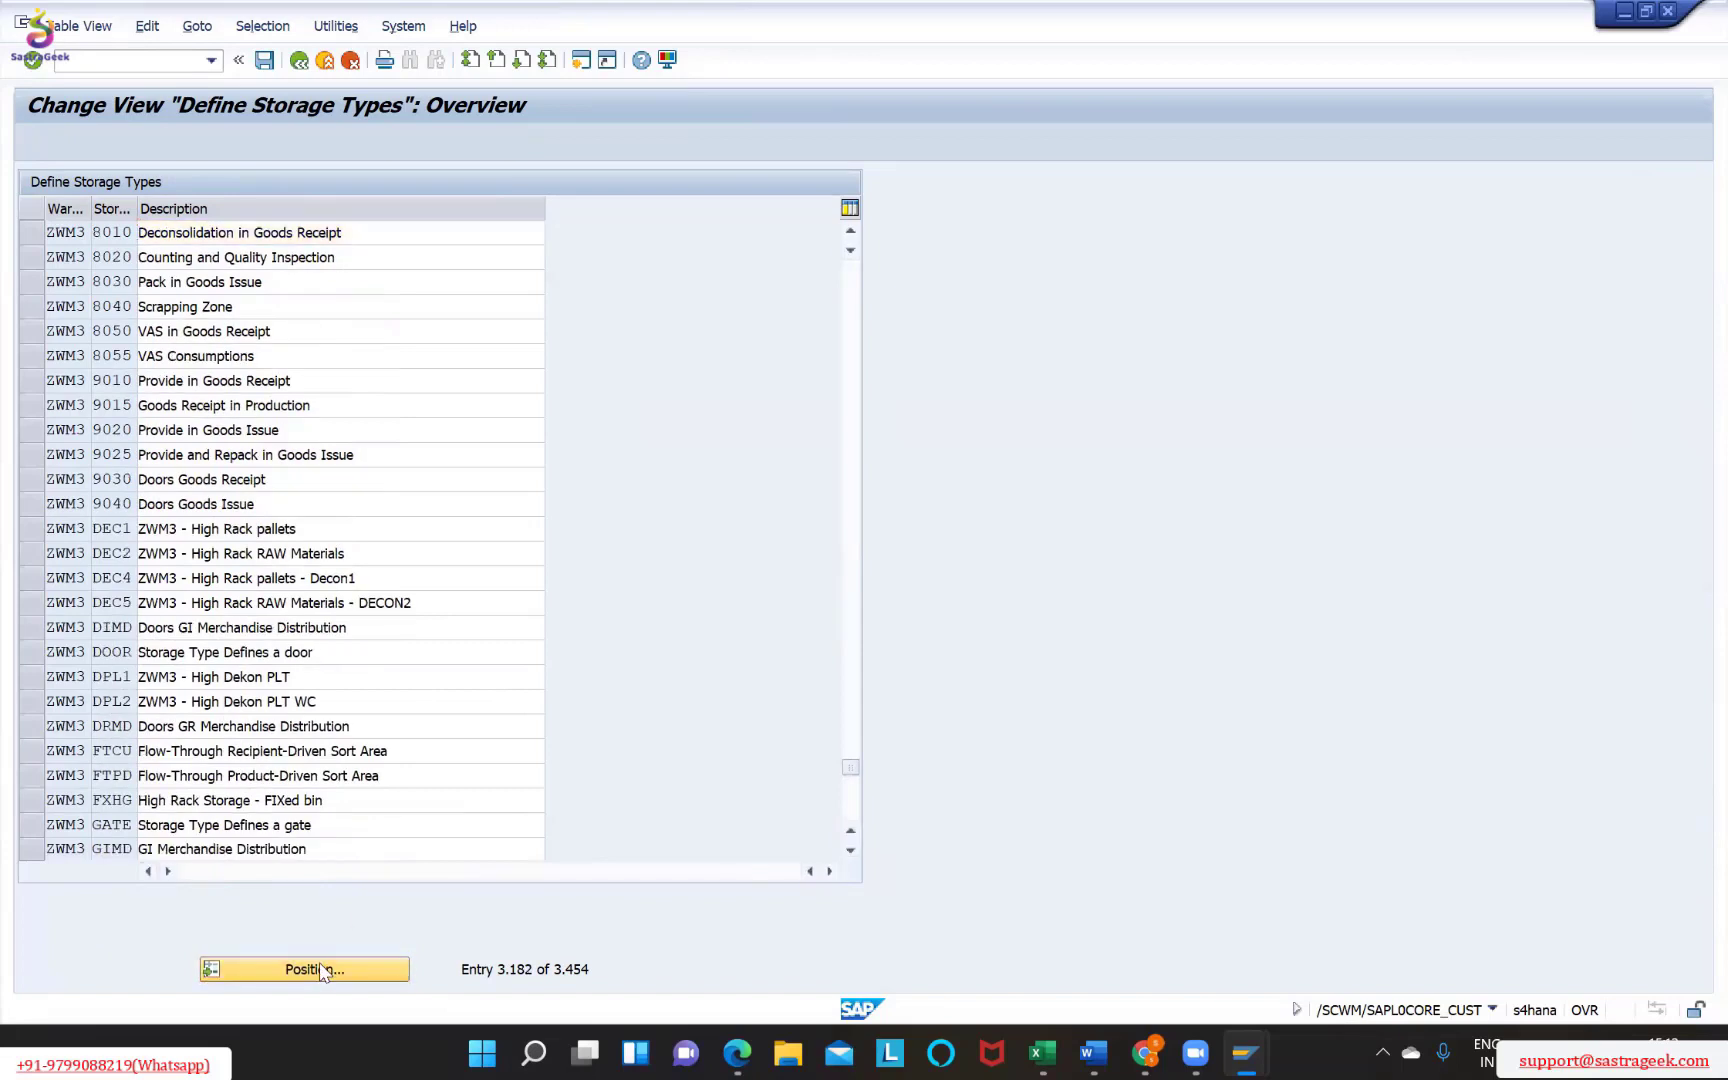
pyautogui.write('zwm3')
pyautogui.press('Tab')
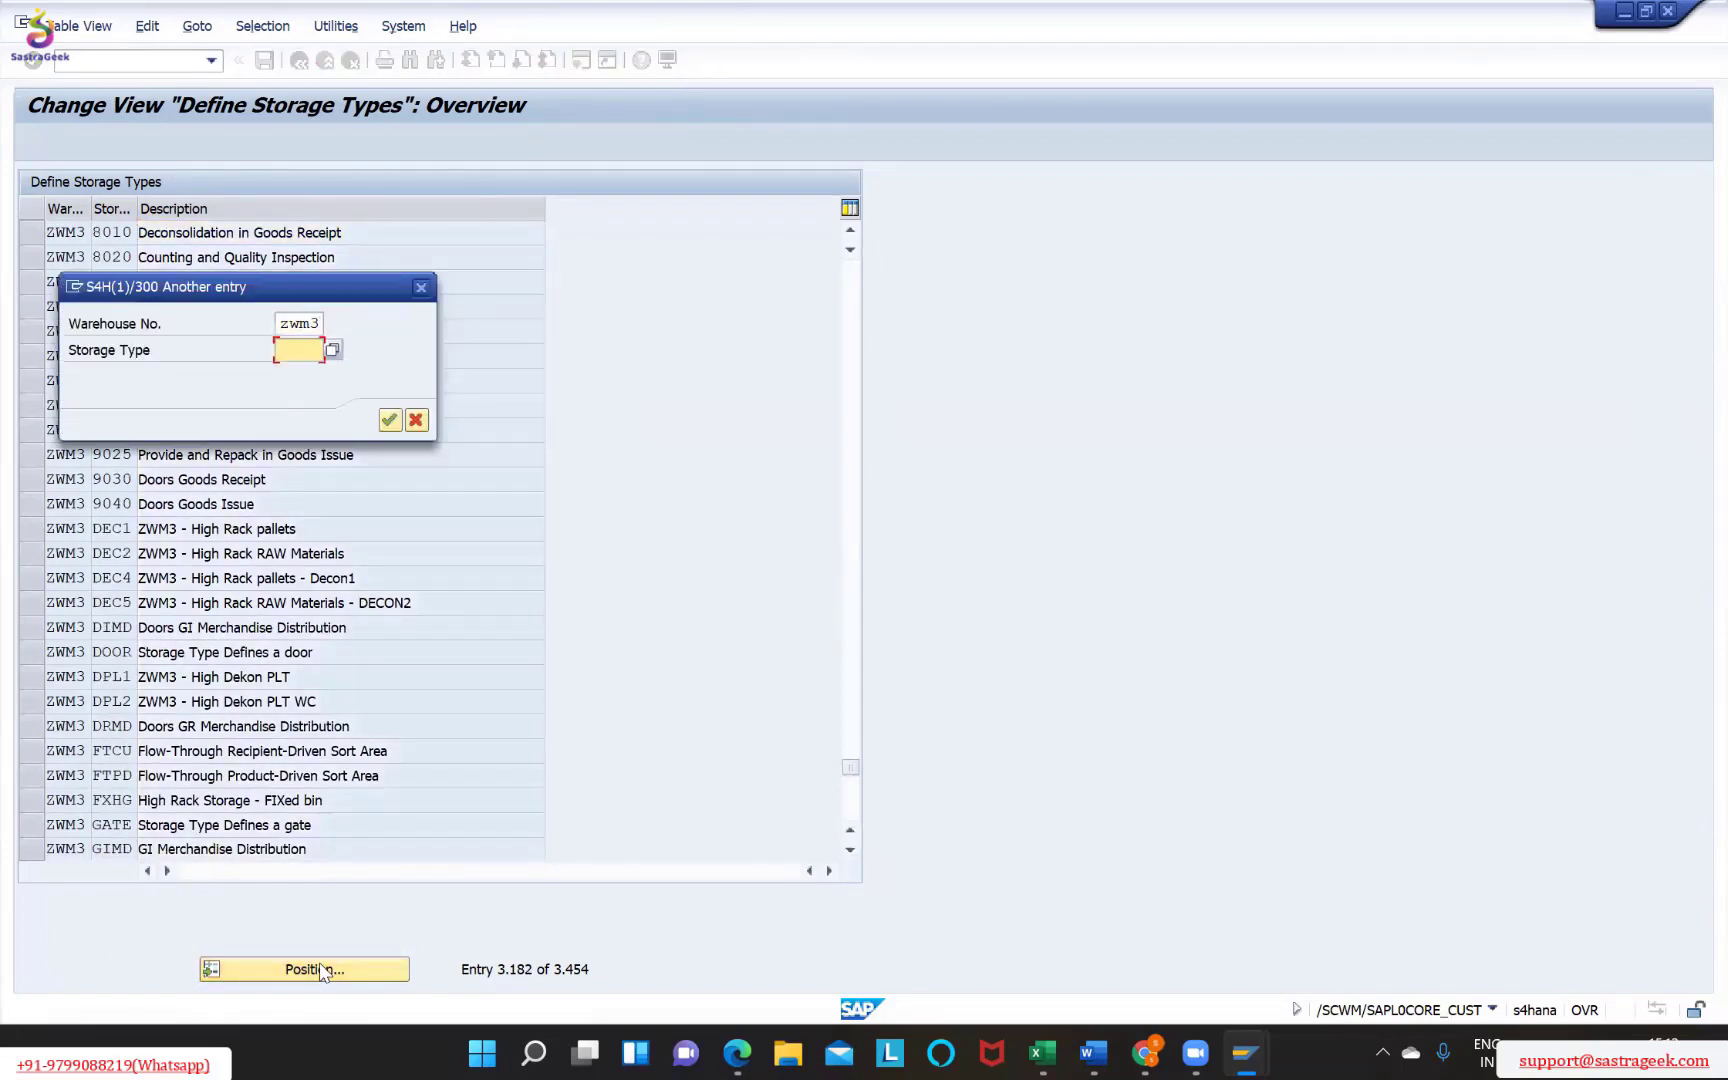
pyautogui.press('Return')
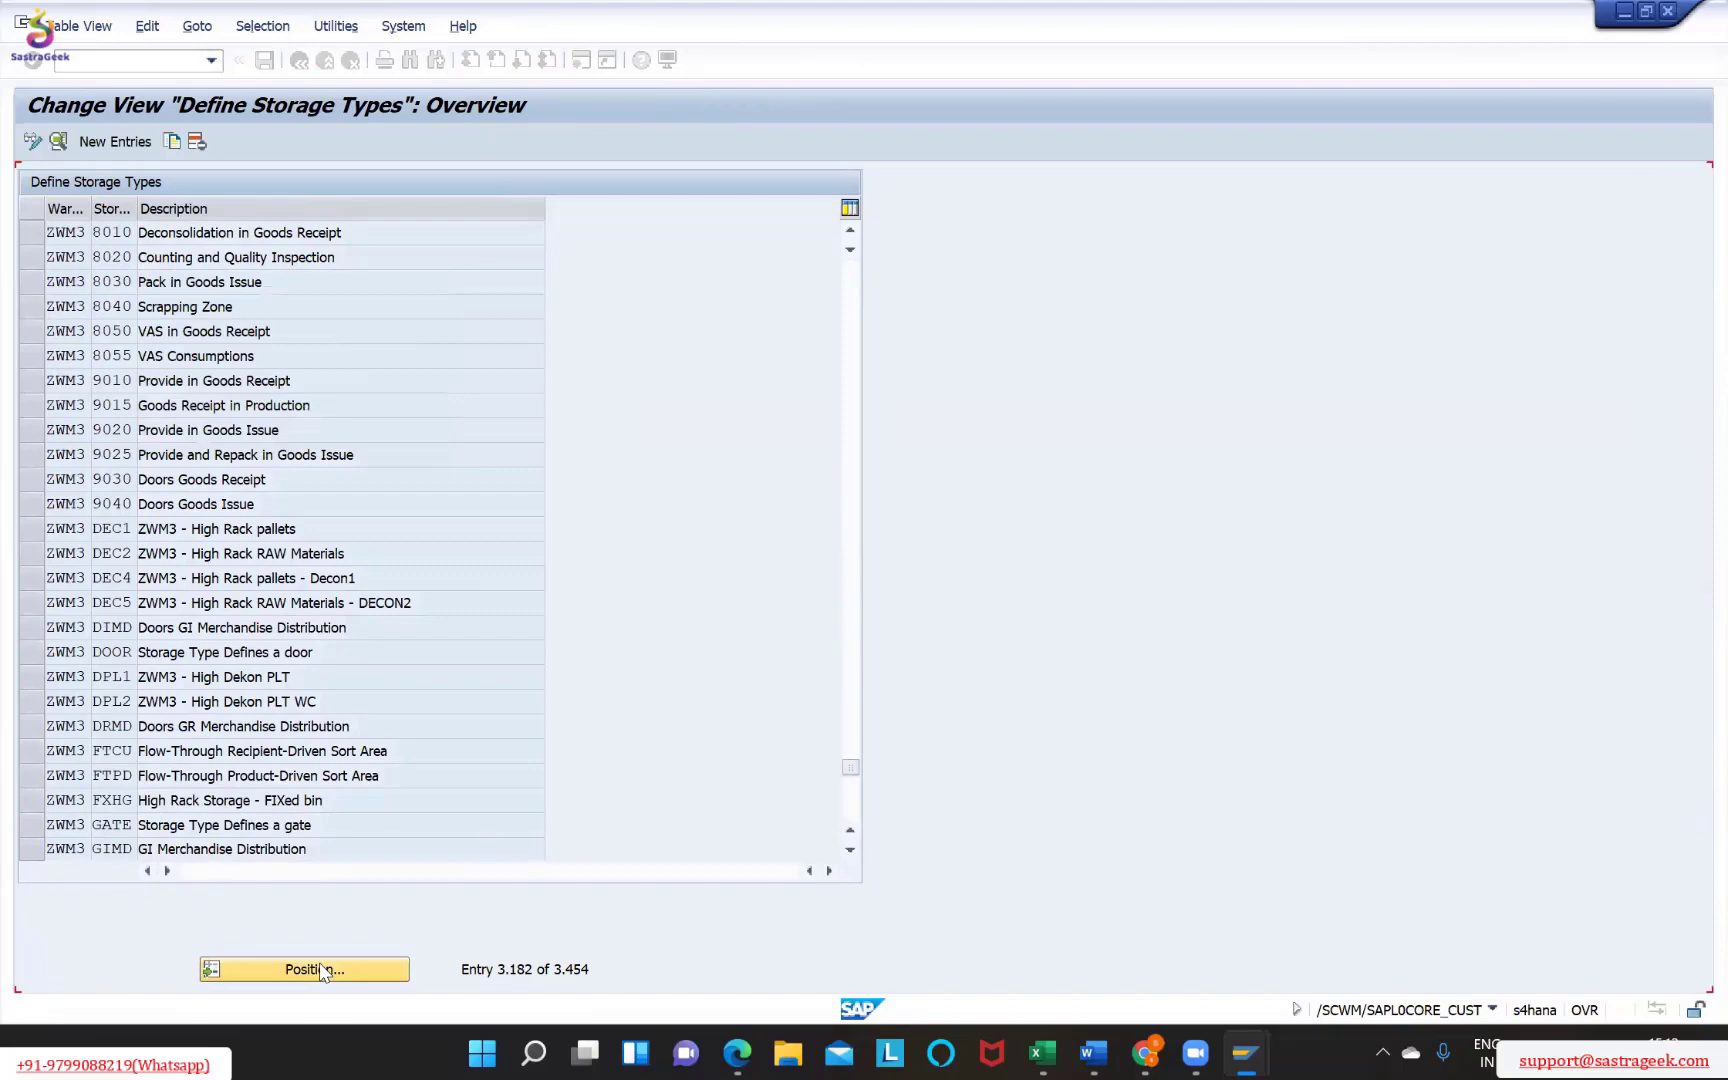
pyautogui.click(35, 240)
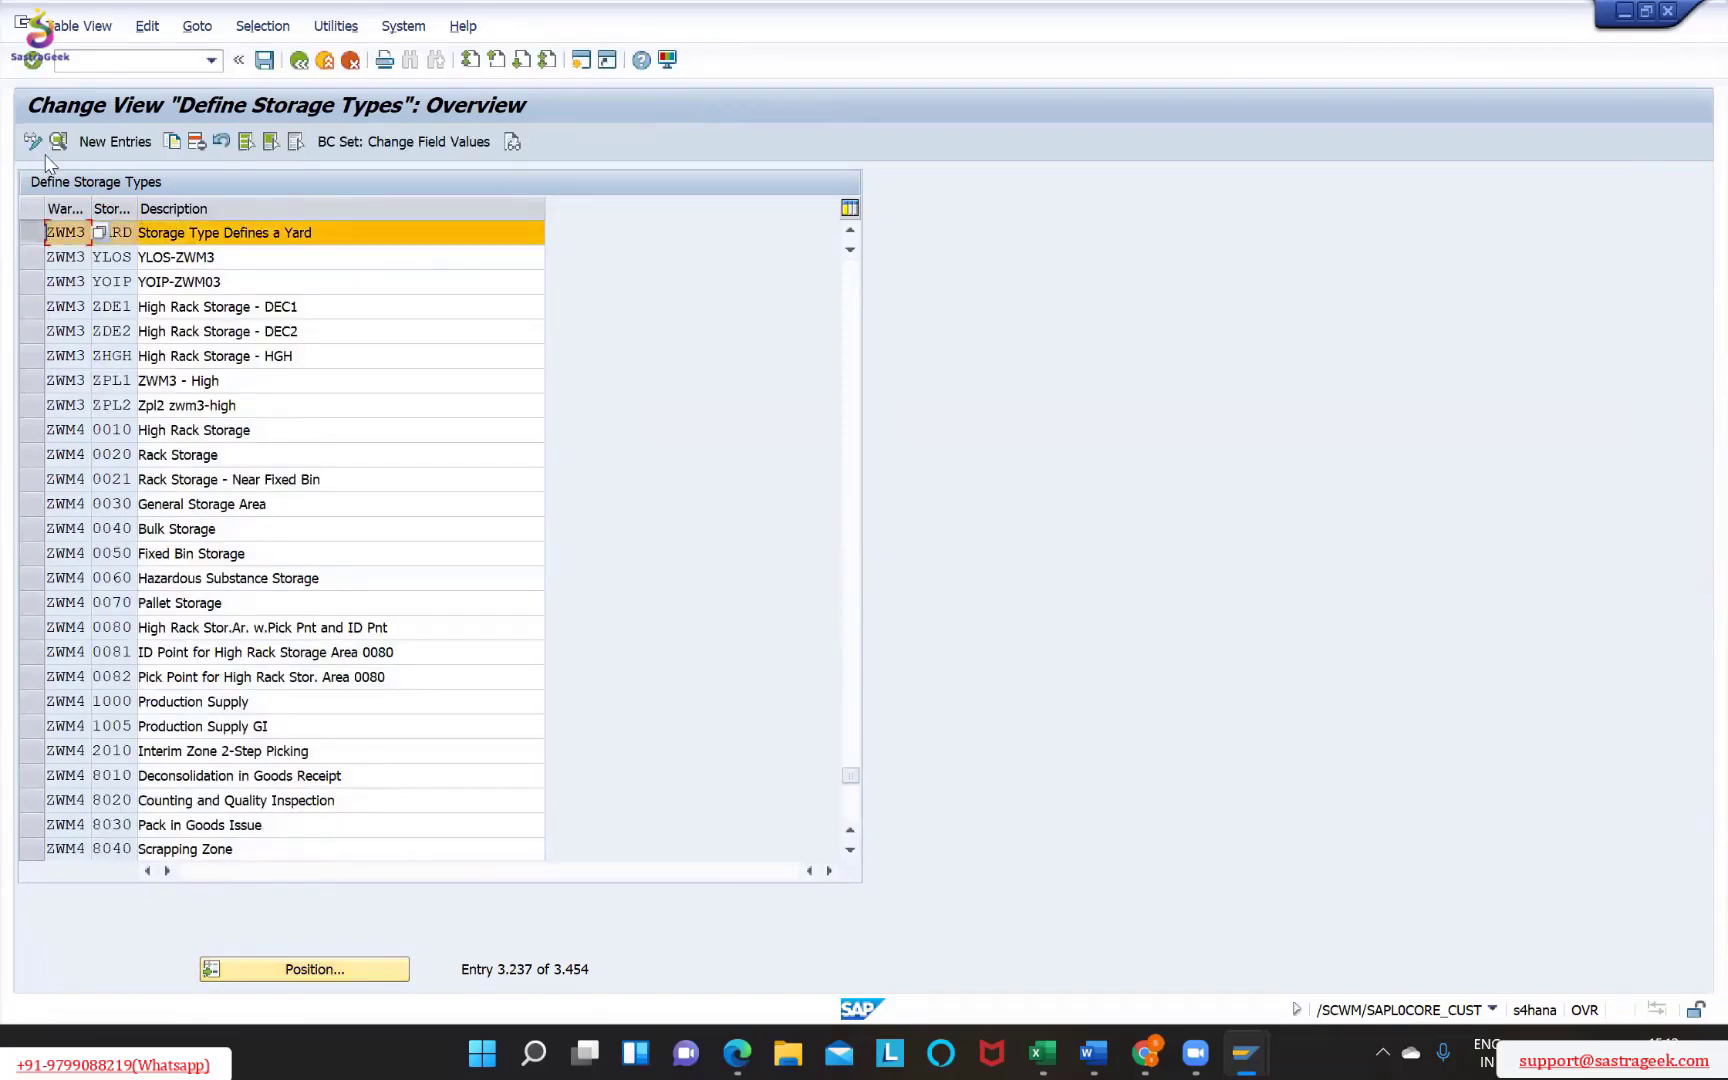
pyautogui.click(58, 143)
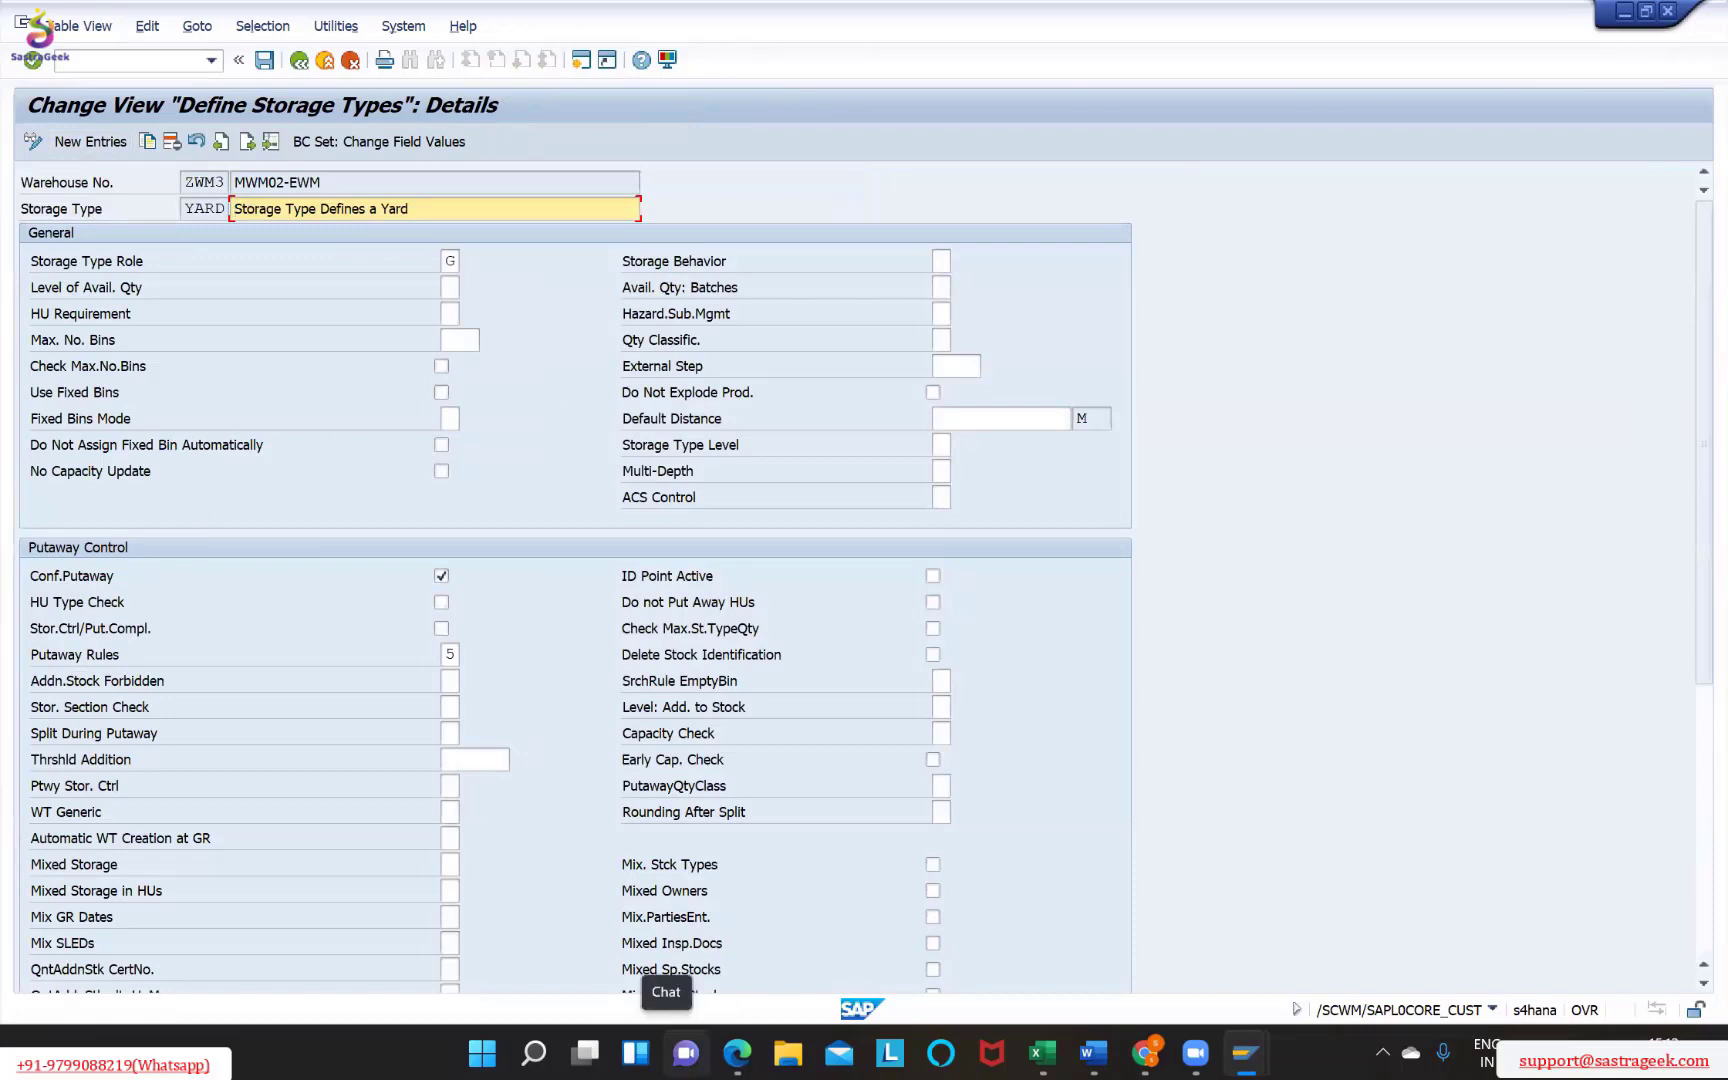
# Check that YARD's storage type role is G (Yard), then open Define Storage Section
pyautogui.click(445, 264)
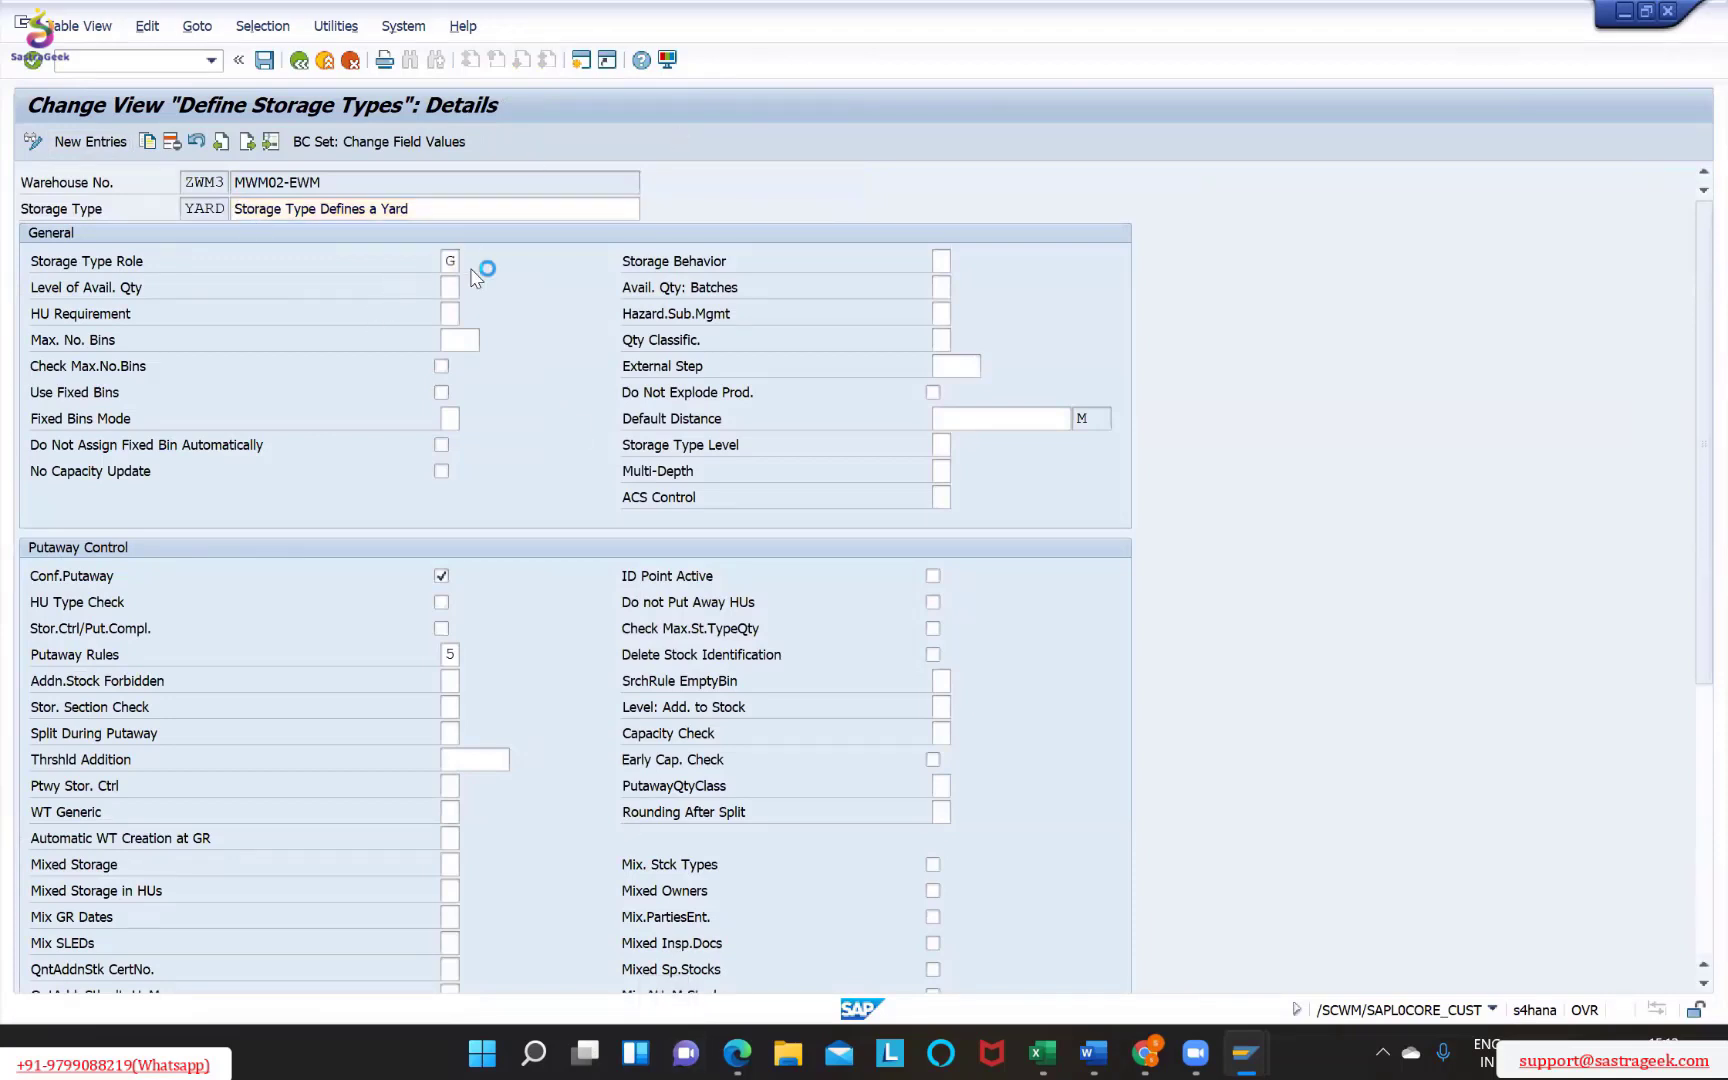
pyautogui.click(468, 263)
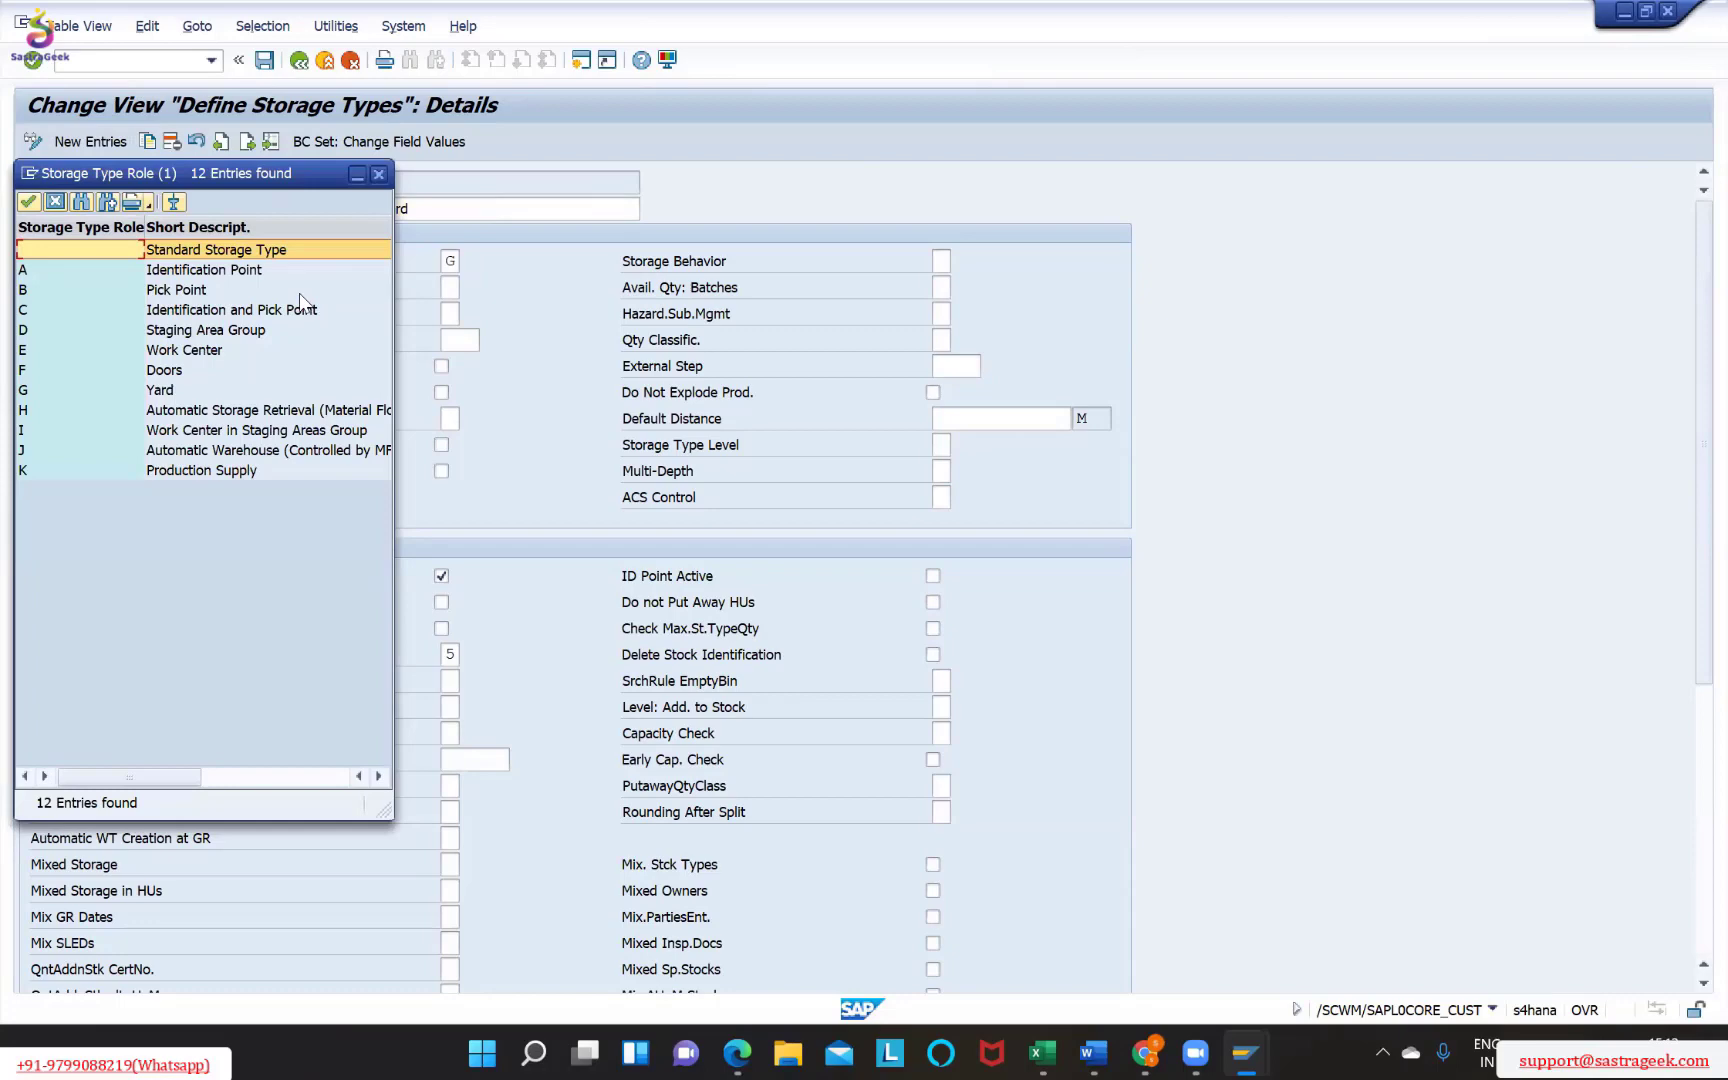
pyautogui.click(160, 390)
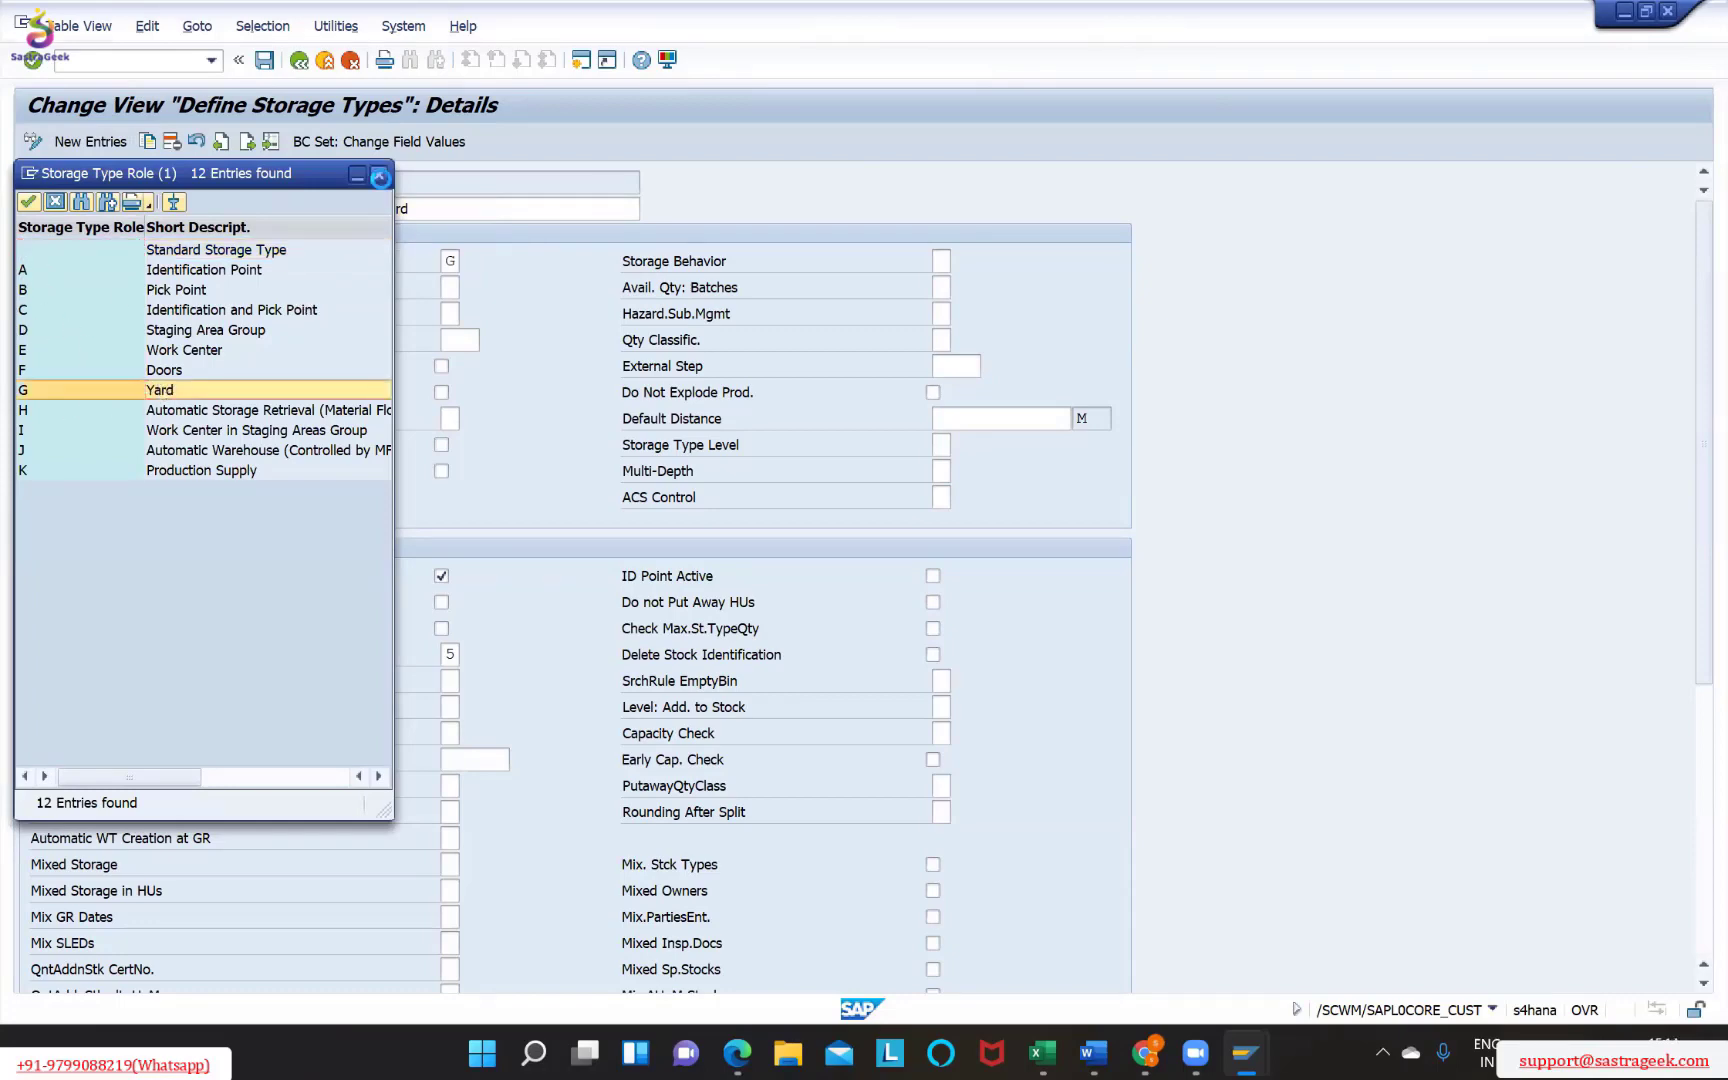
pyautogui.click(380, 177)
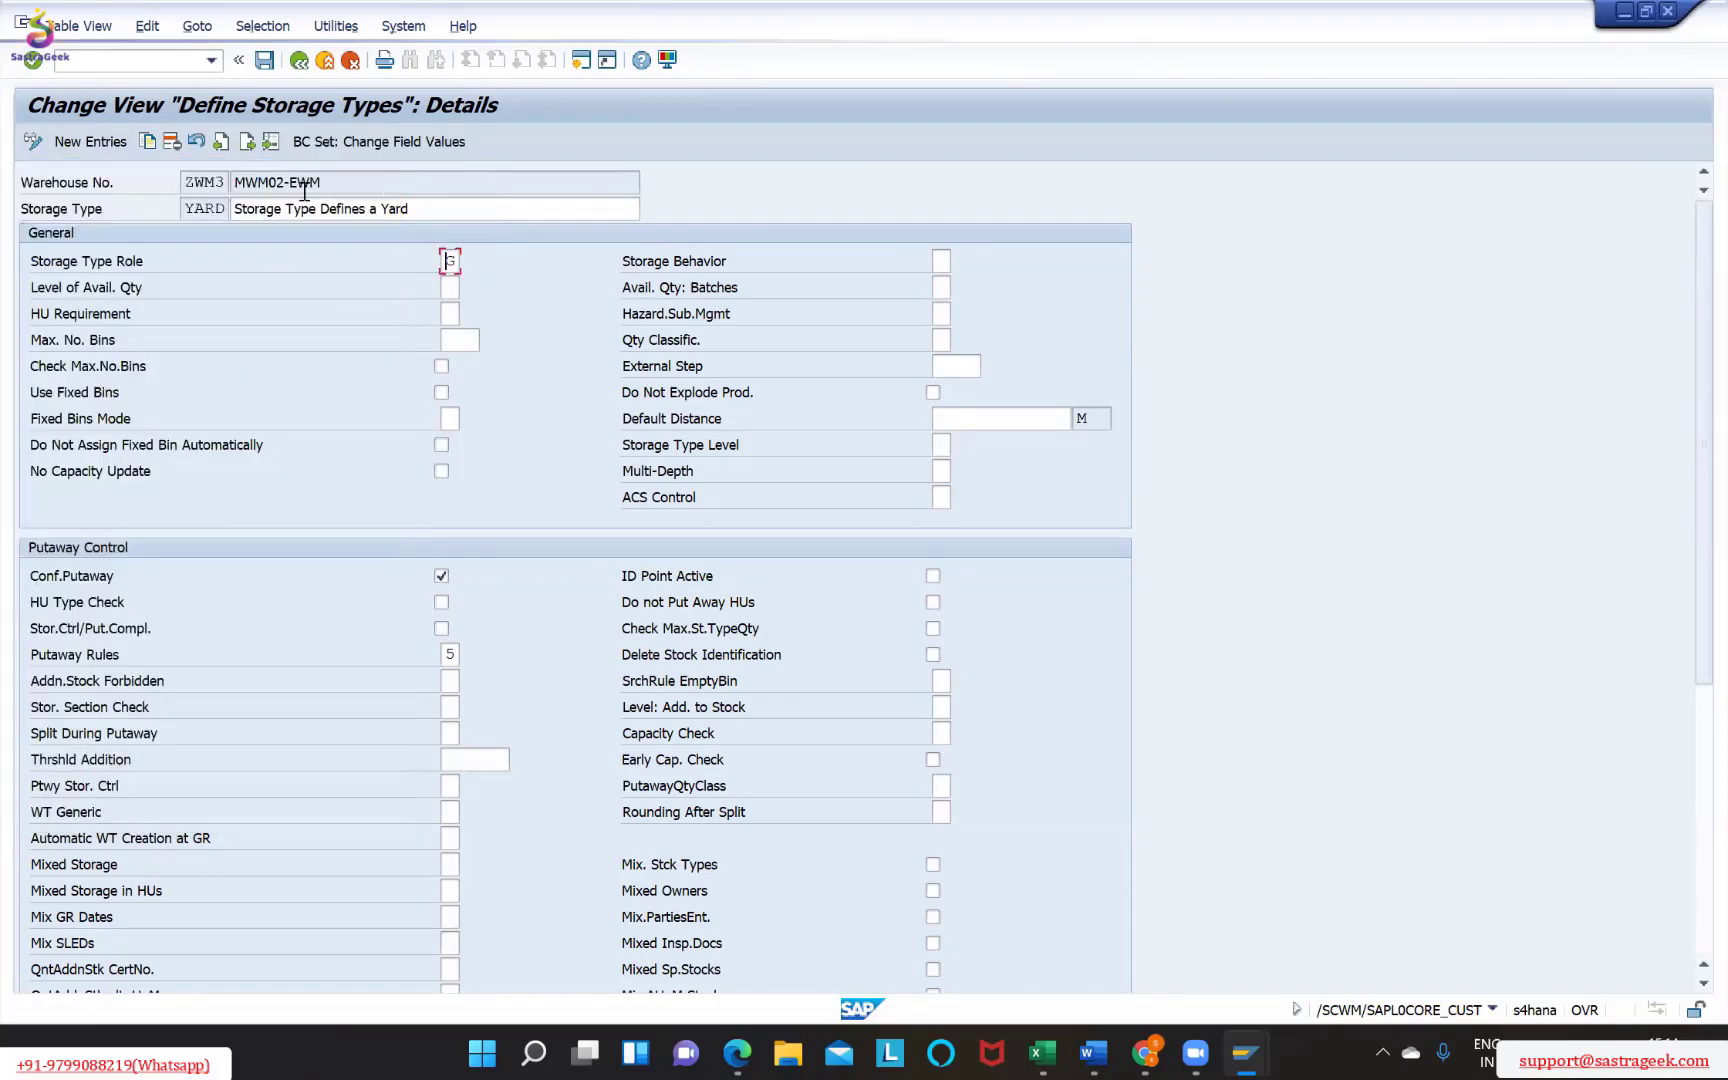
pyautogui.click(325, 61)
pyautogui.click(123, 584)
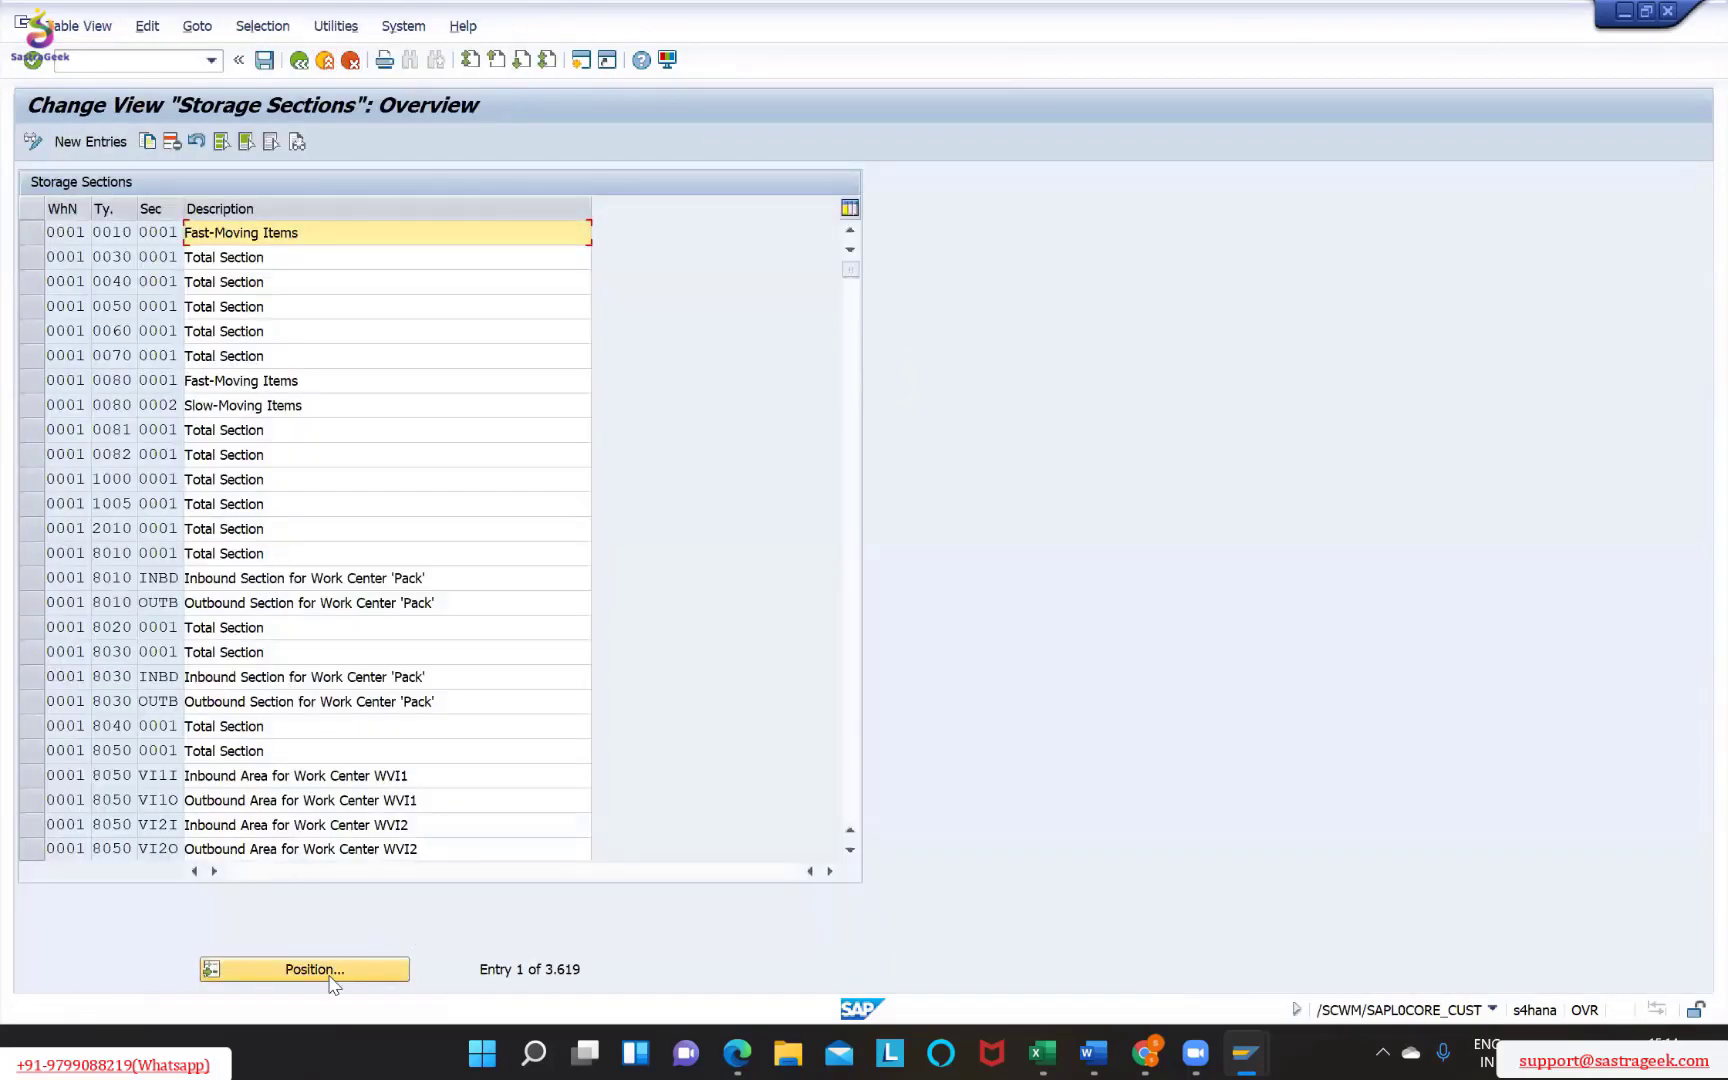
# Jump to ZWM3 YARD sections and copy CHK1, PSL1 and ZDR1 as new entries
pyautogui.click(330, 976)
pyautogui.write('zwm3')
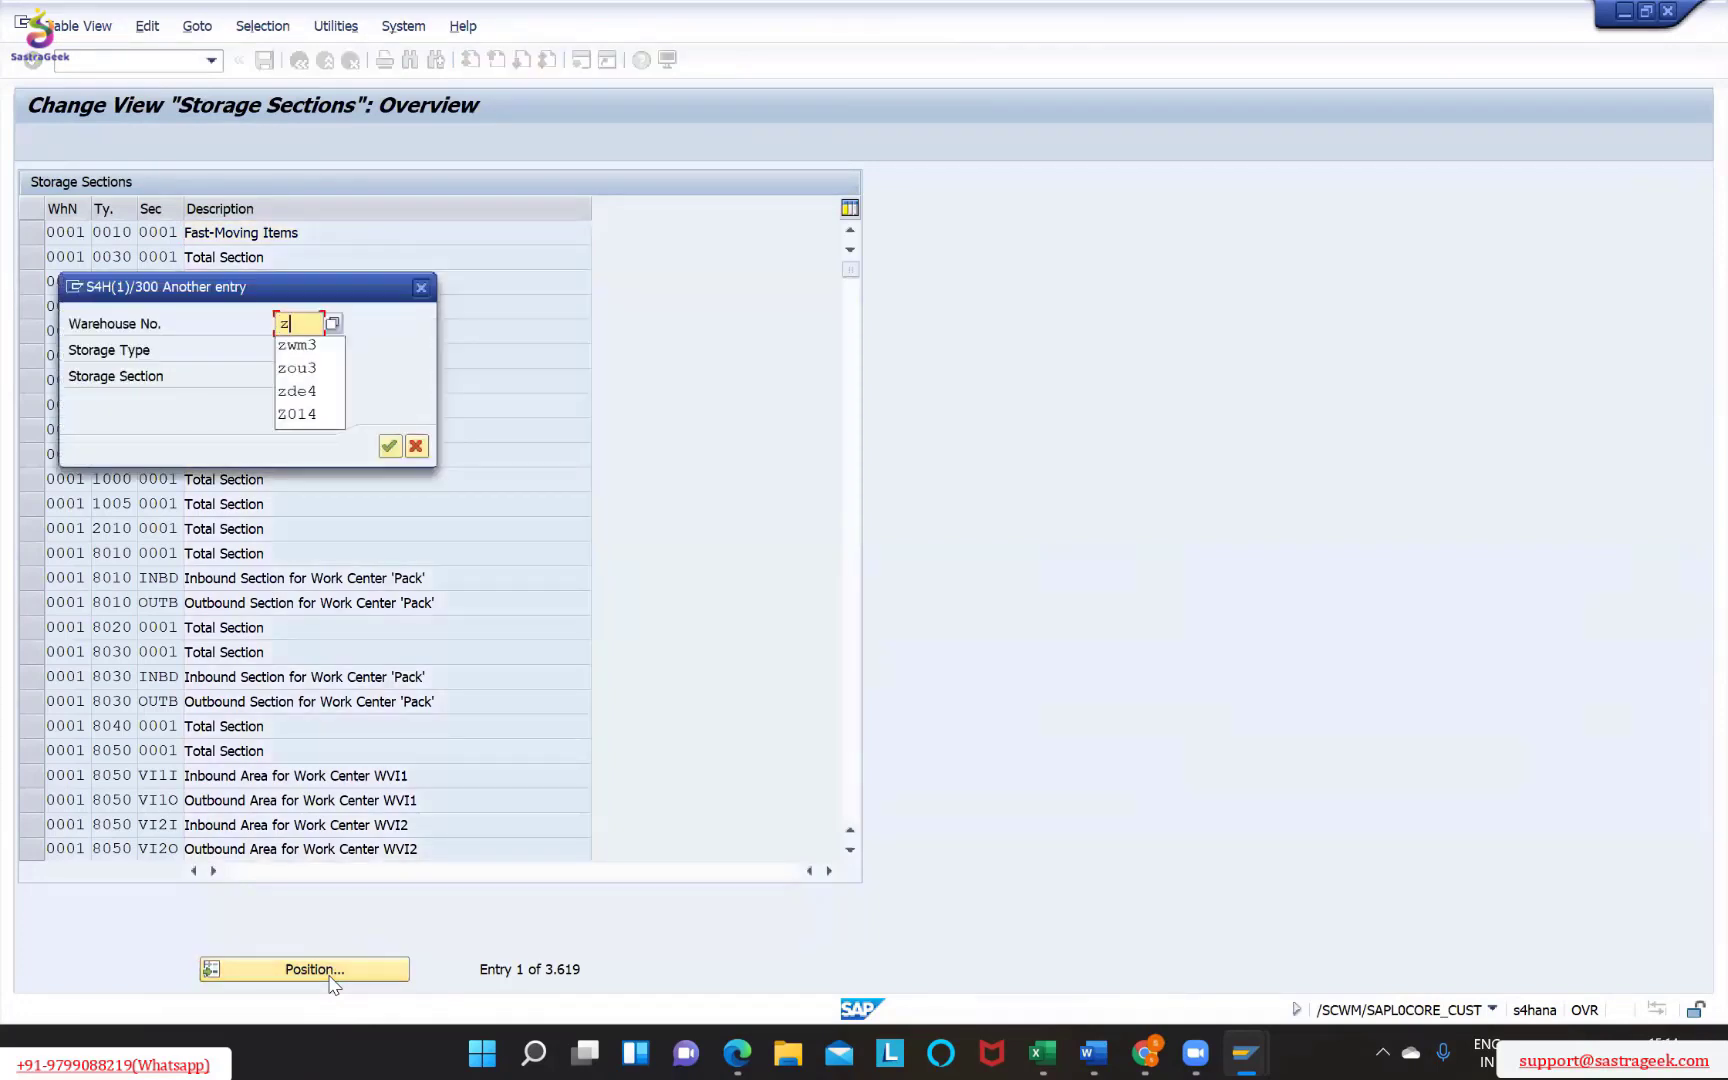
pyautogui.press('Tab')
pyautogui.write('yard')
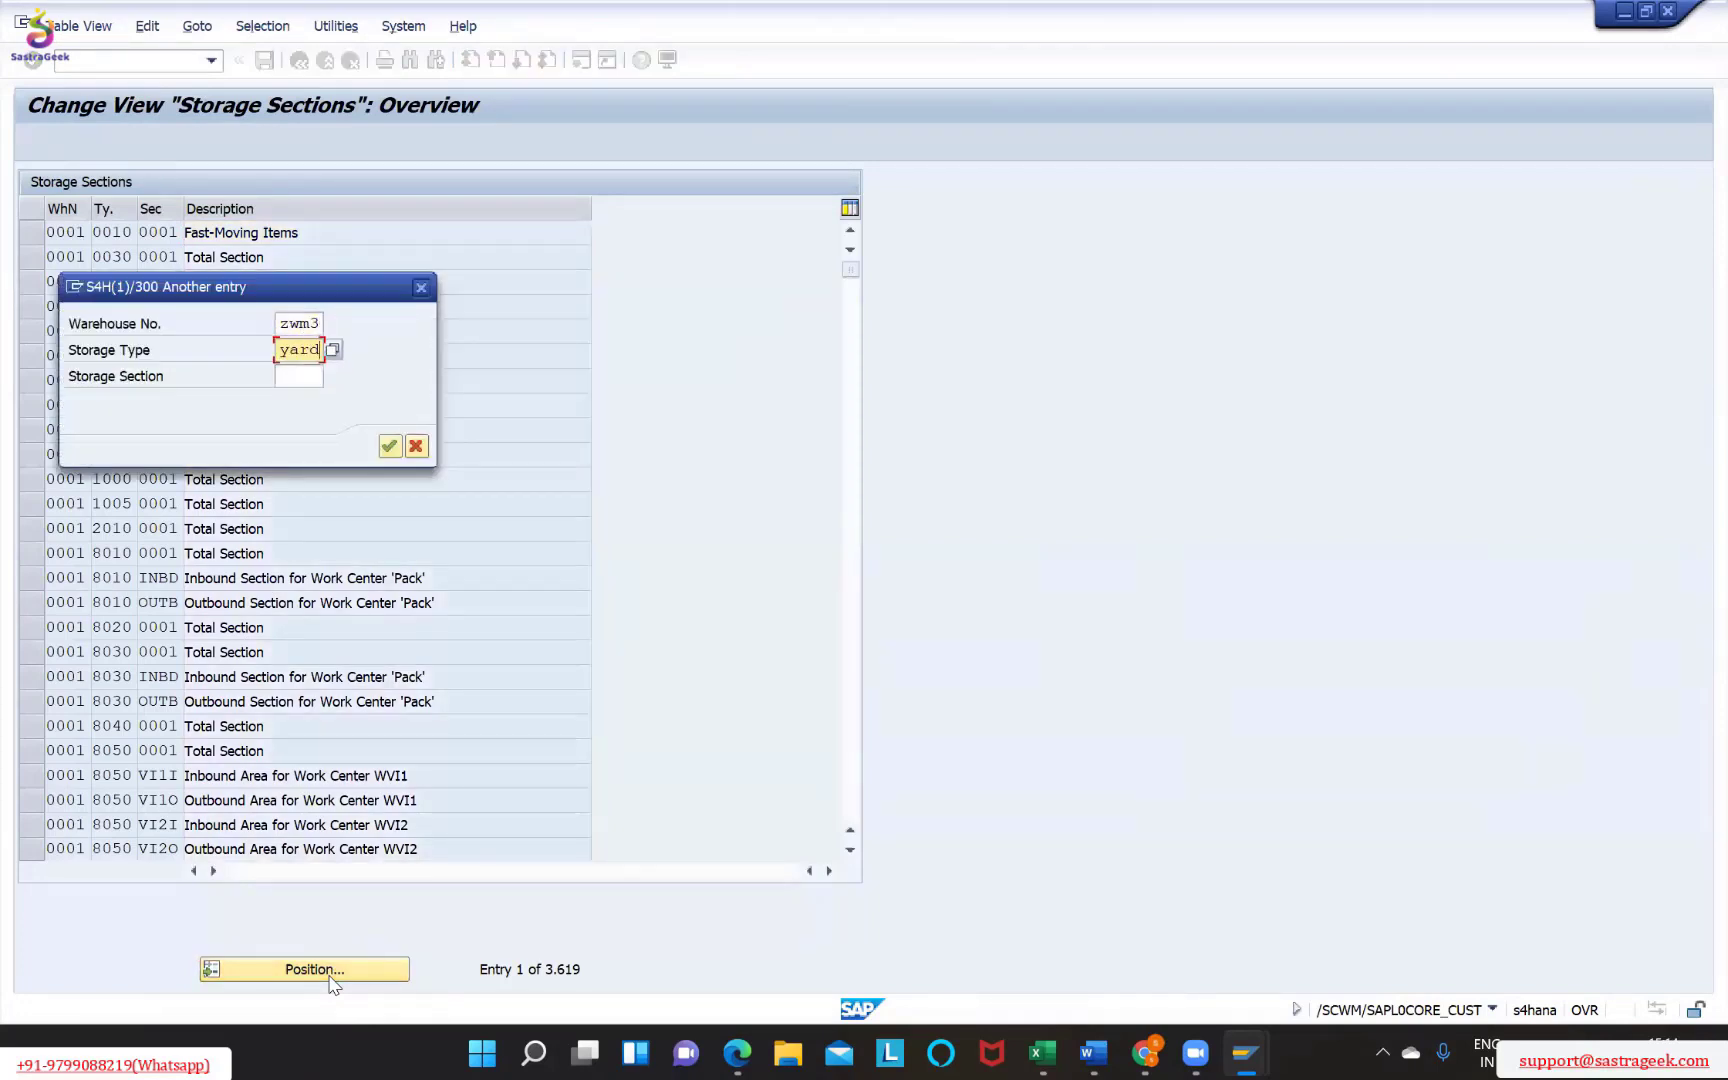
pyautogui.press('Return')
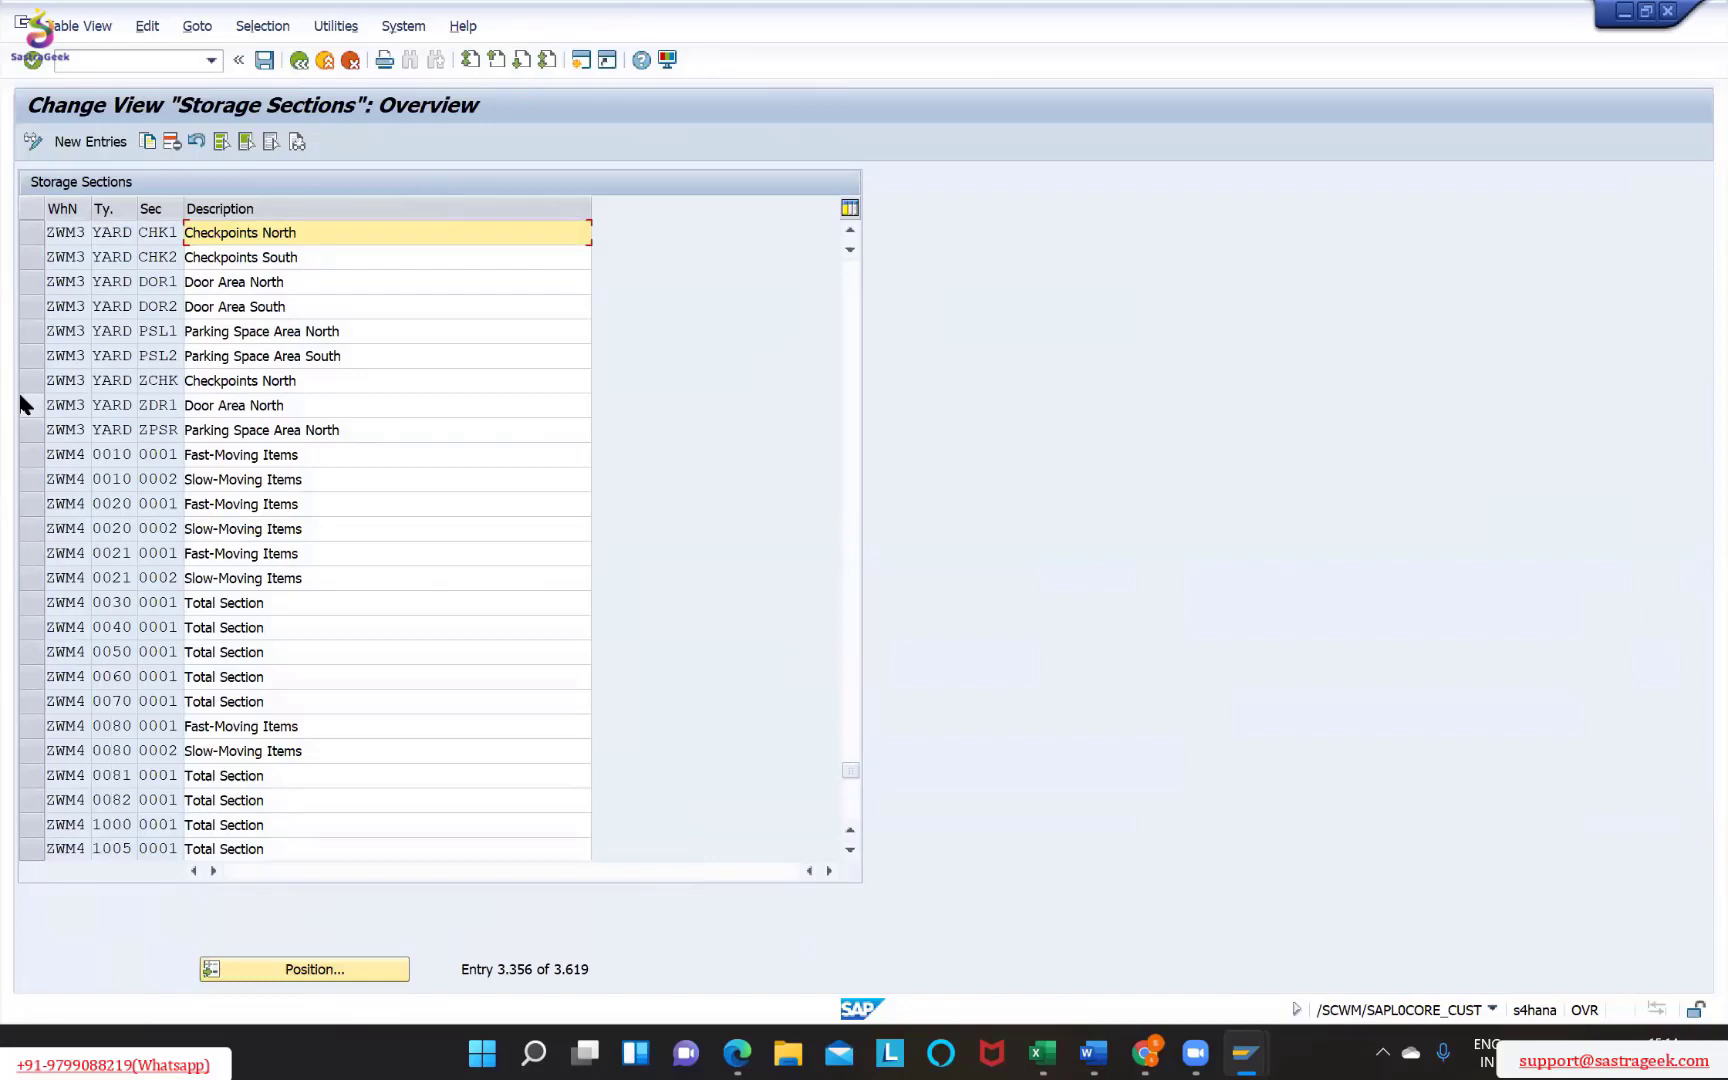
pyautogui.click(31, 238)
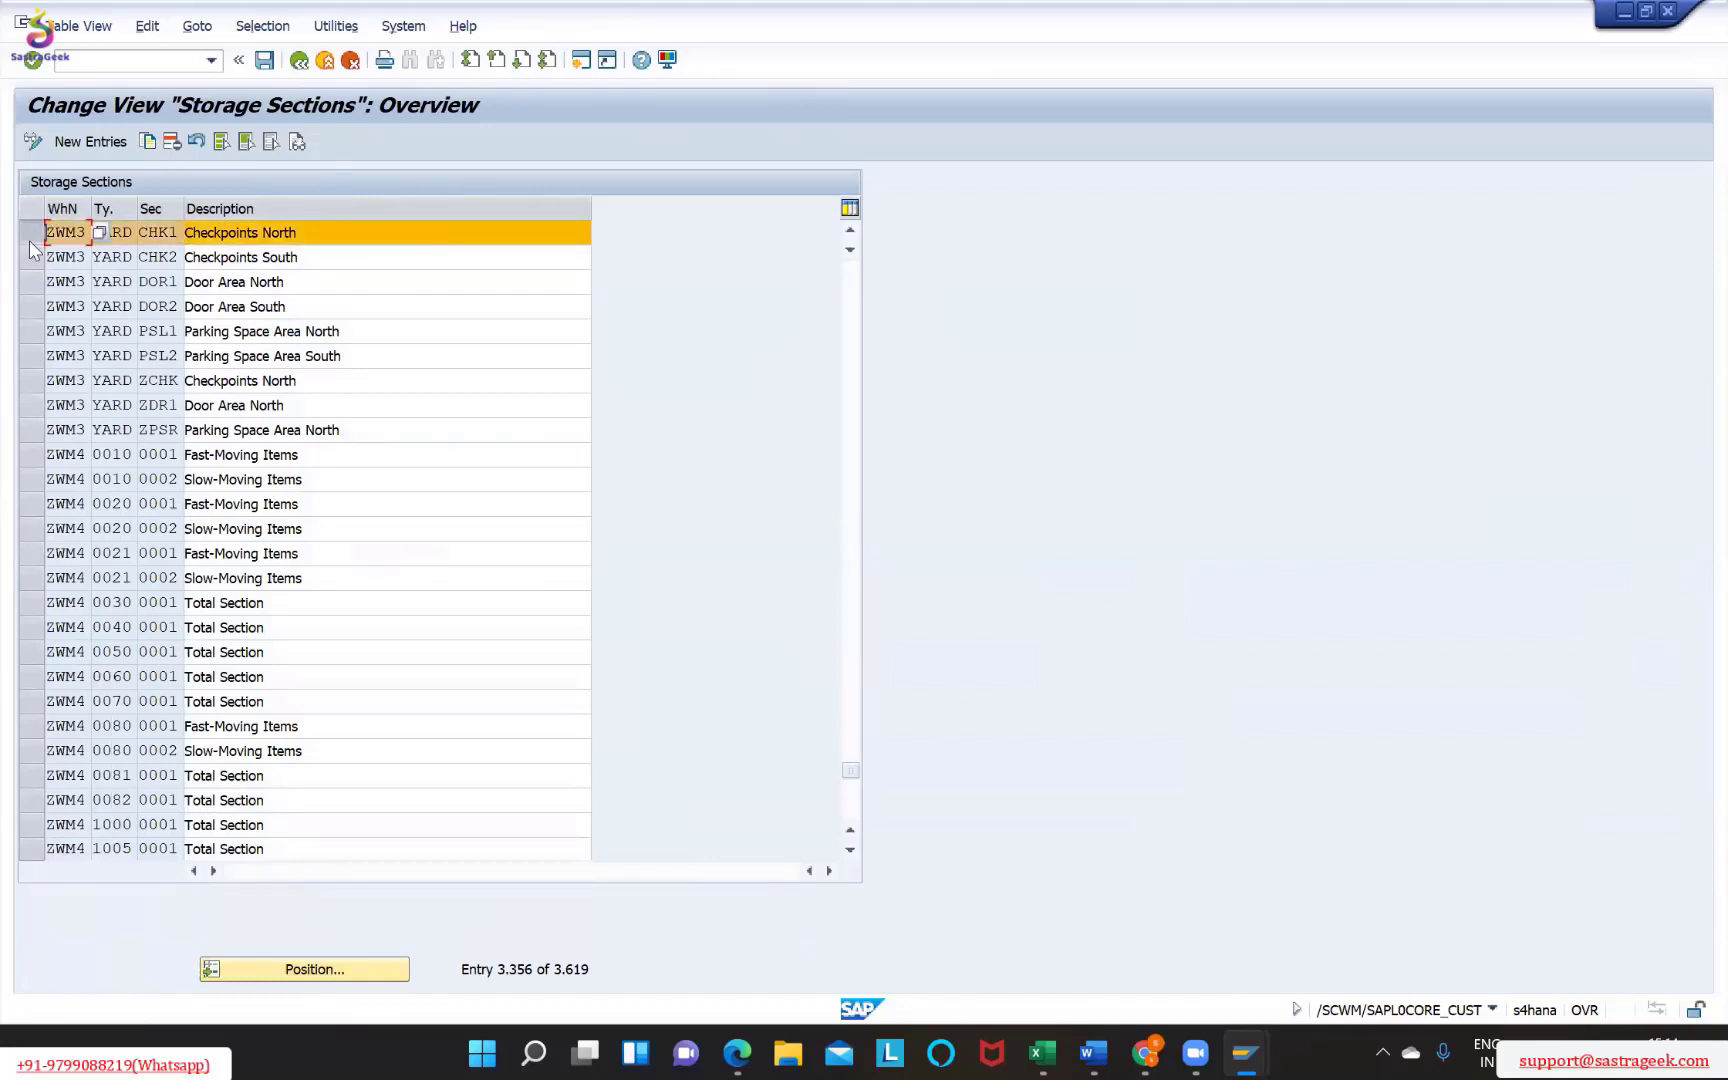
pyautogui.click(31, 334)
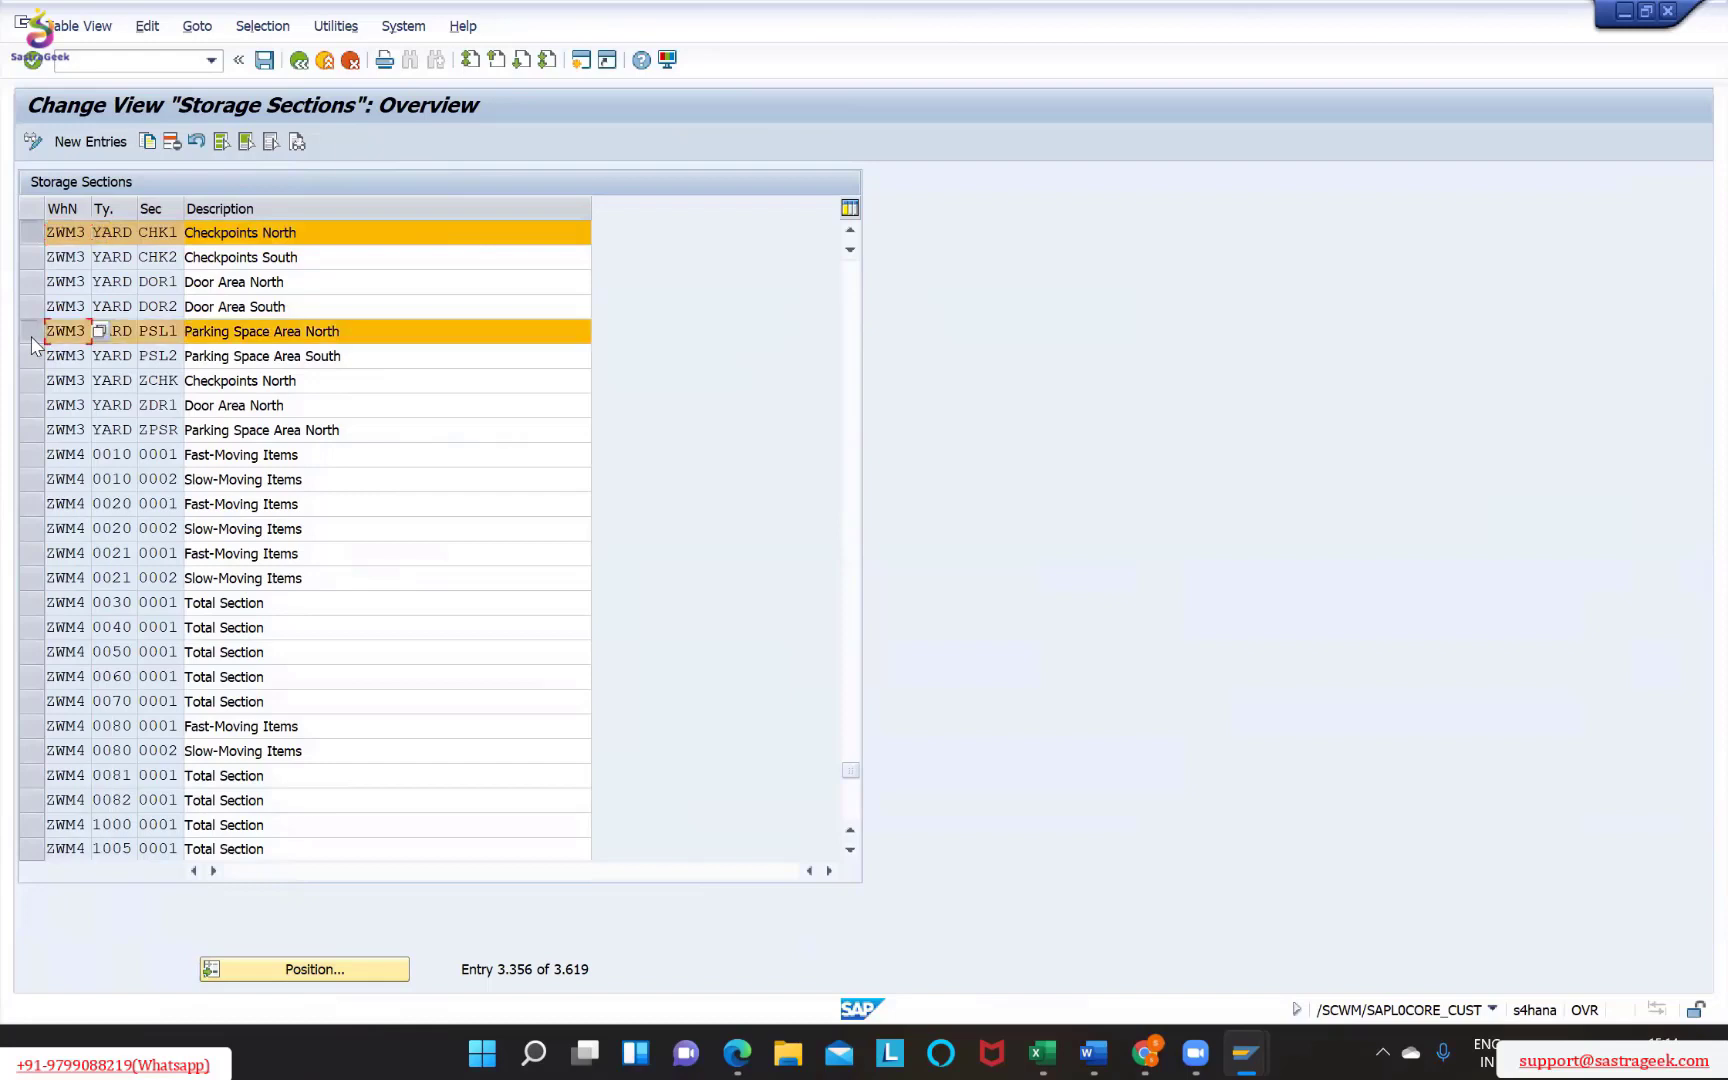
pyautogui.click(31, 410)
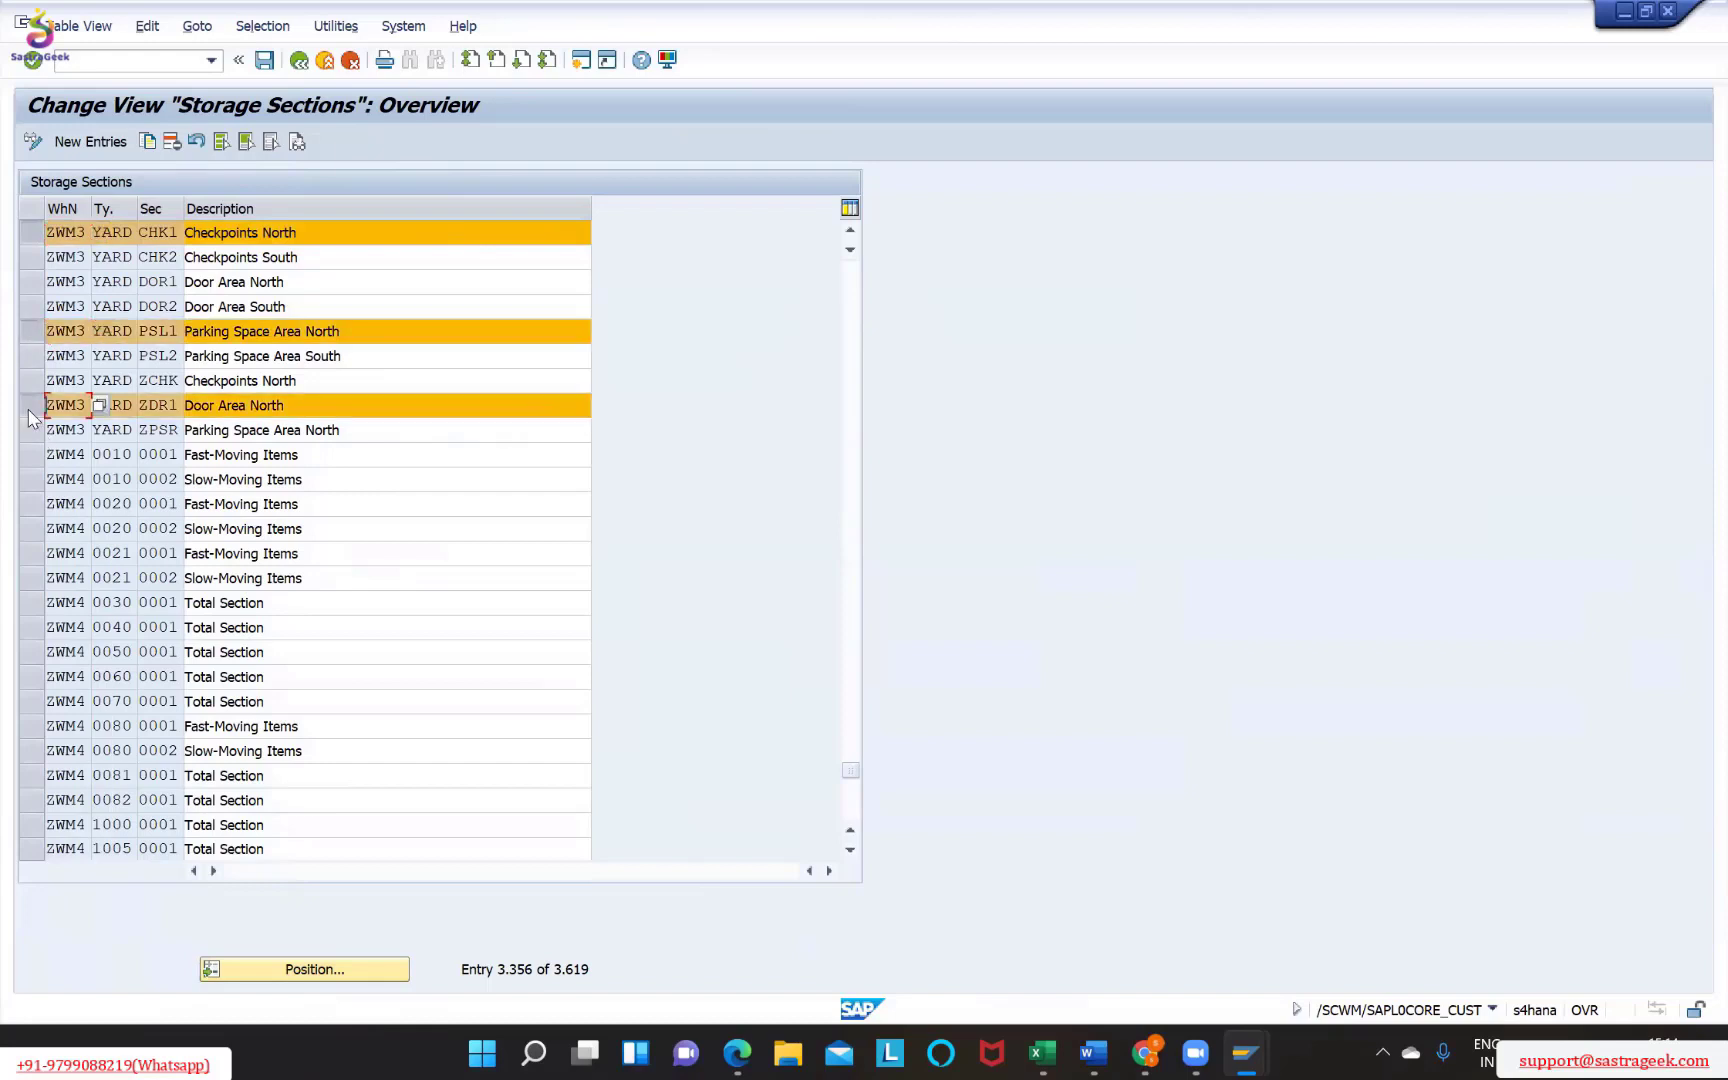
pyautogui.click(152, 142)
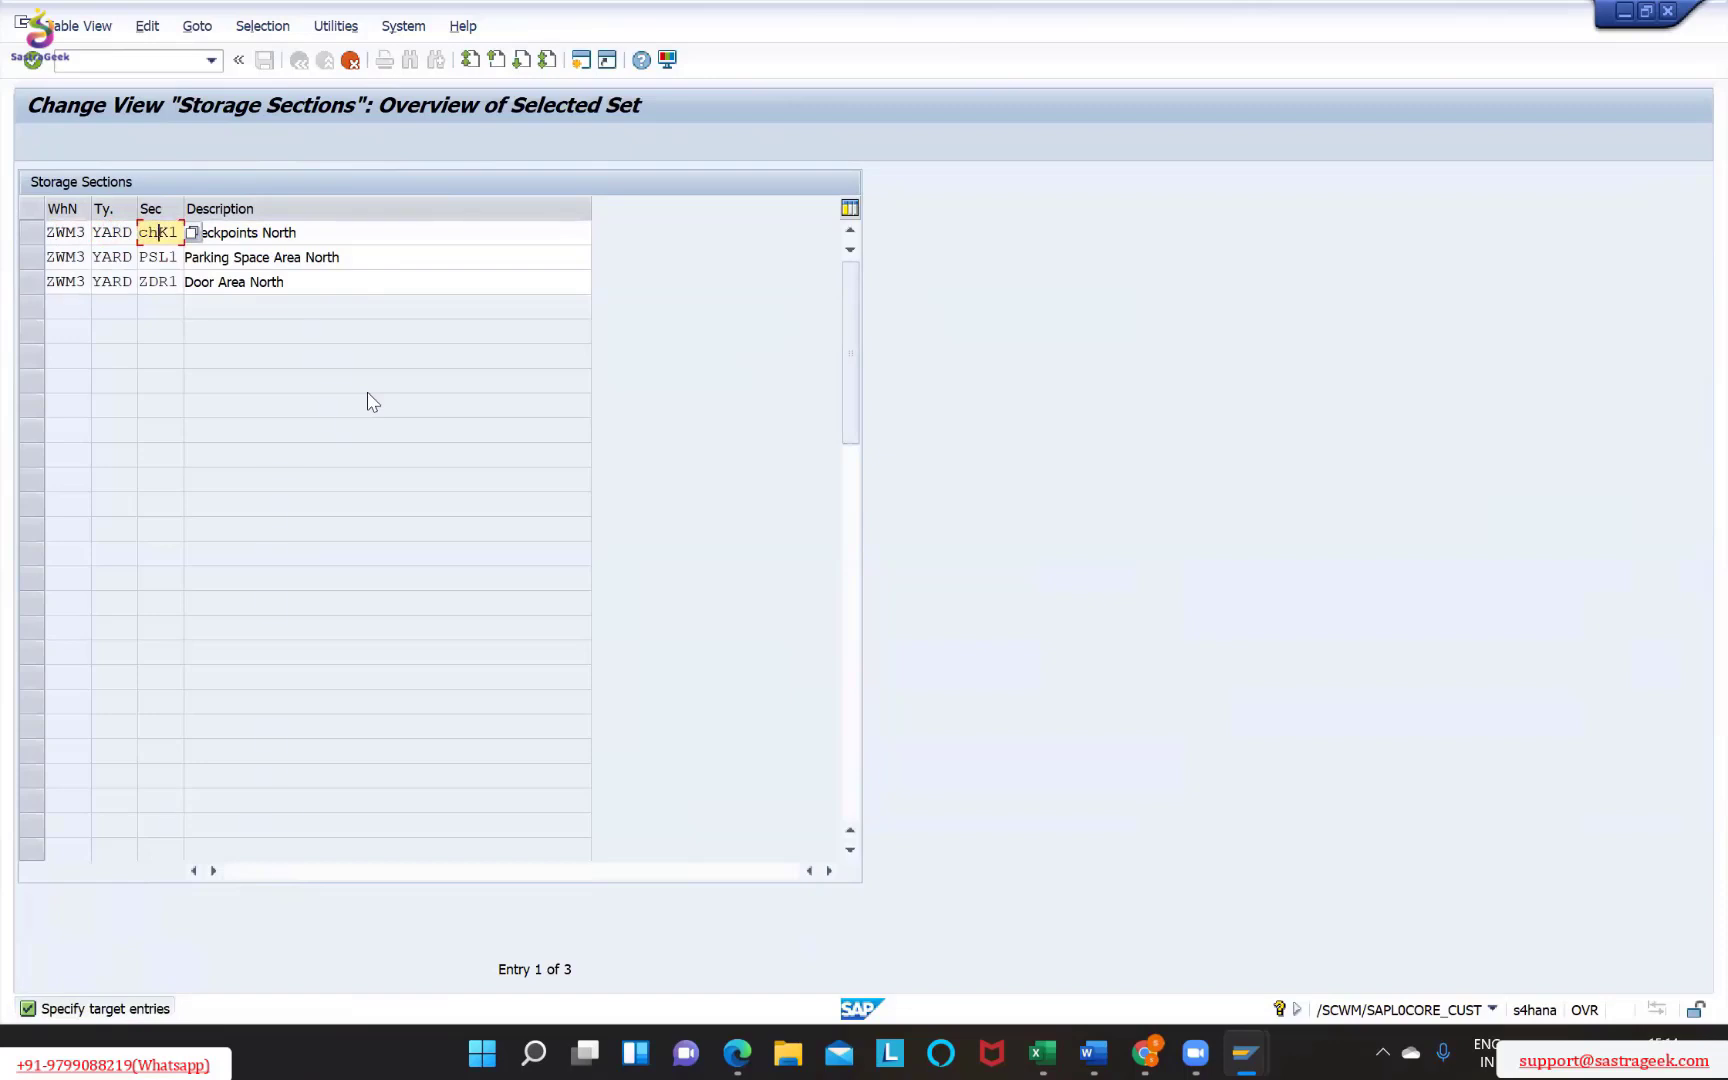
# Rename the copied sections to CHK3, PSL3 and ZDR3 and create them
pyautogui.write('chk3')
pyautogui.press('Tab')
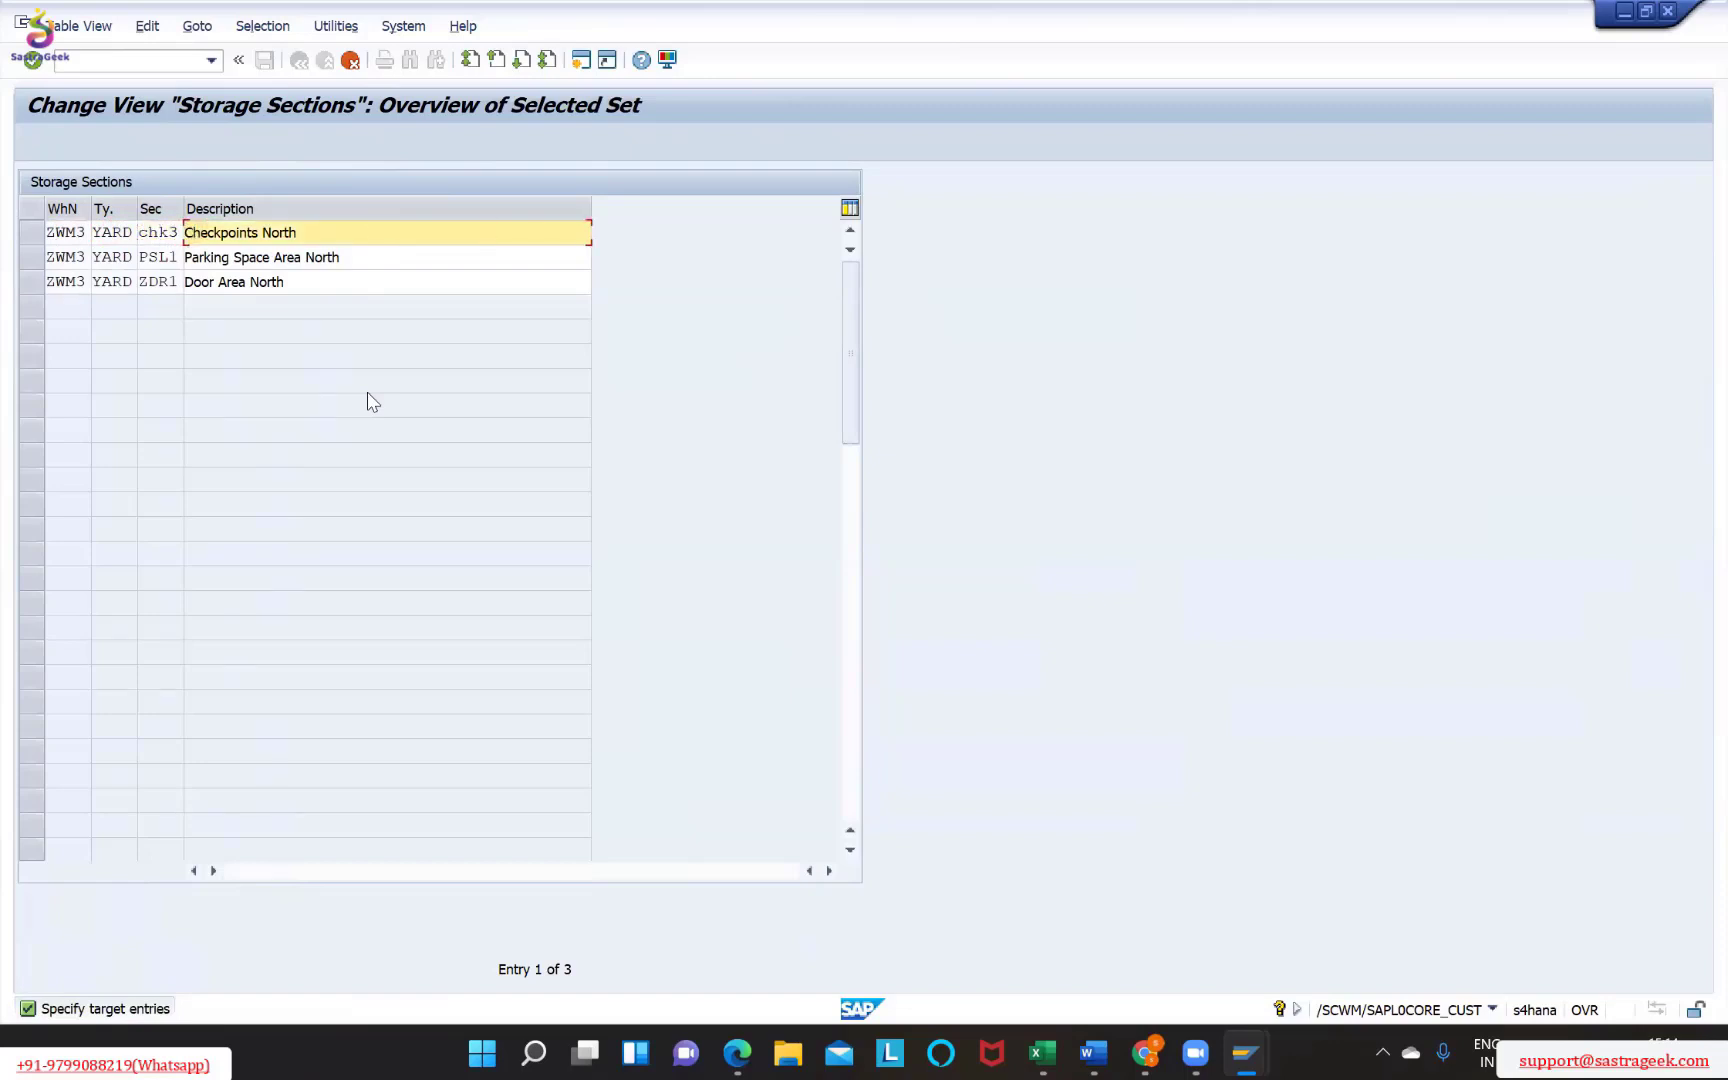
pyautogui.click(179, 258)
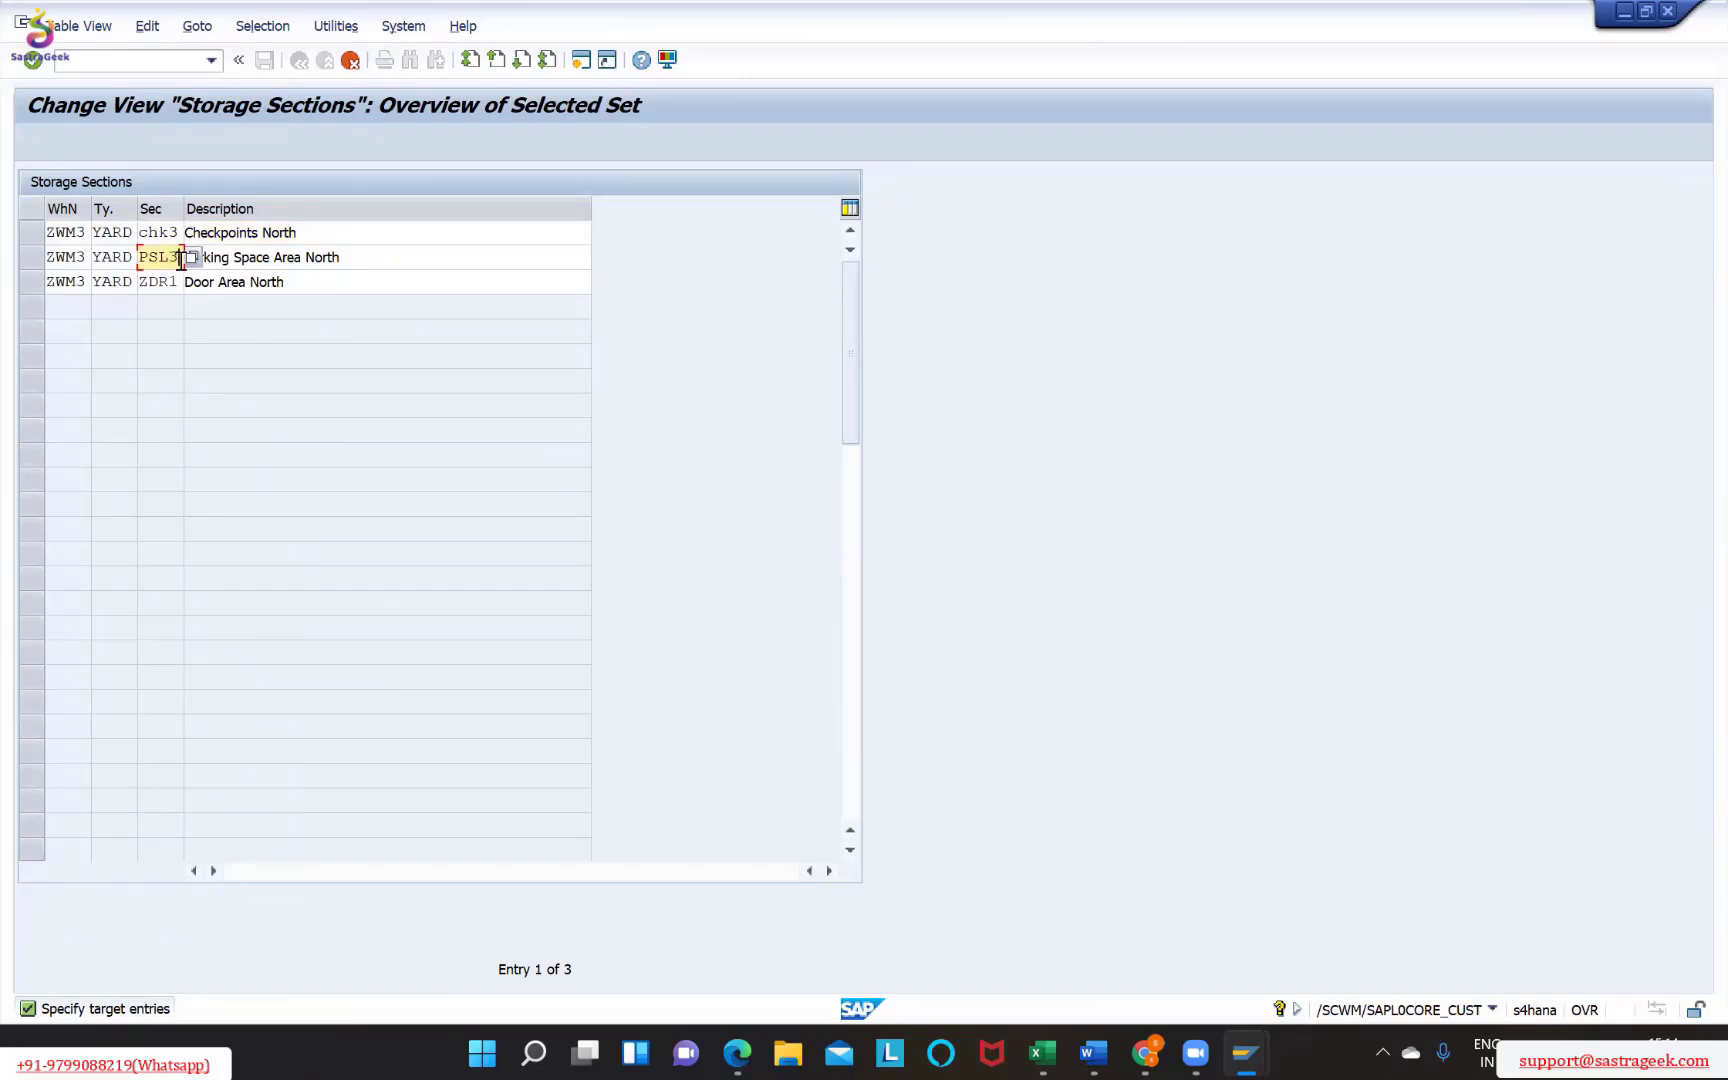
pyautogui.click(180, 281)
pyautogui.press('Return')
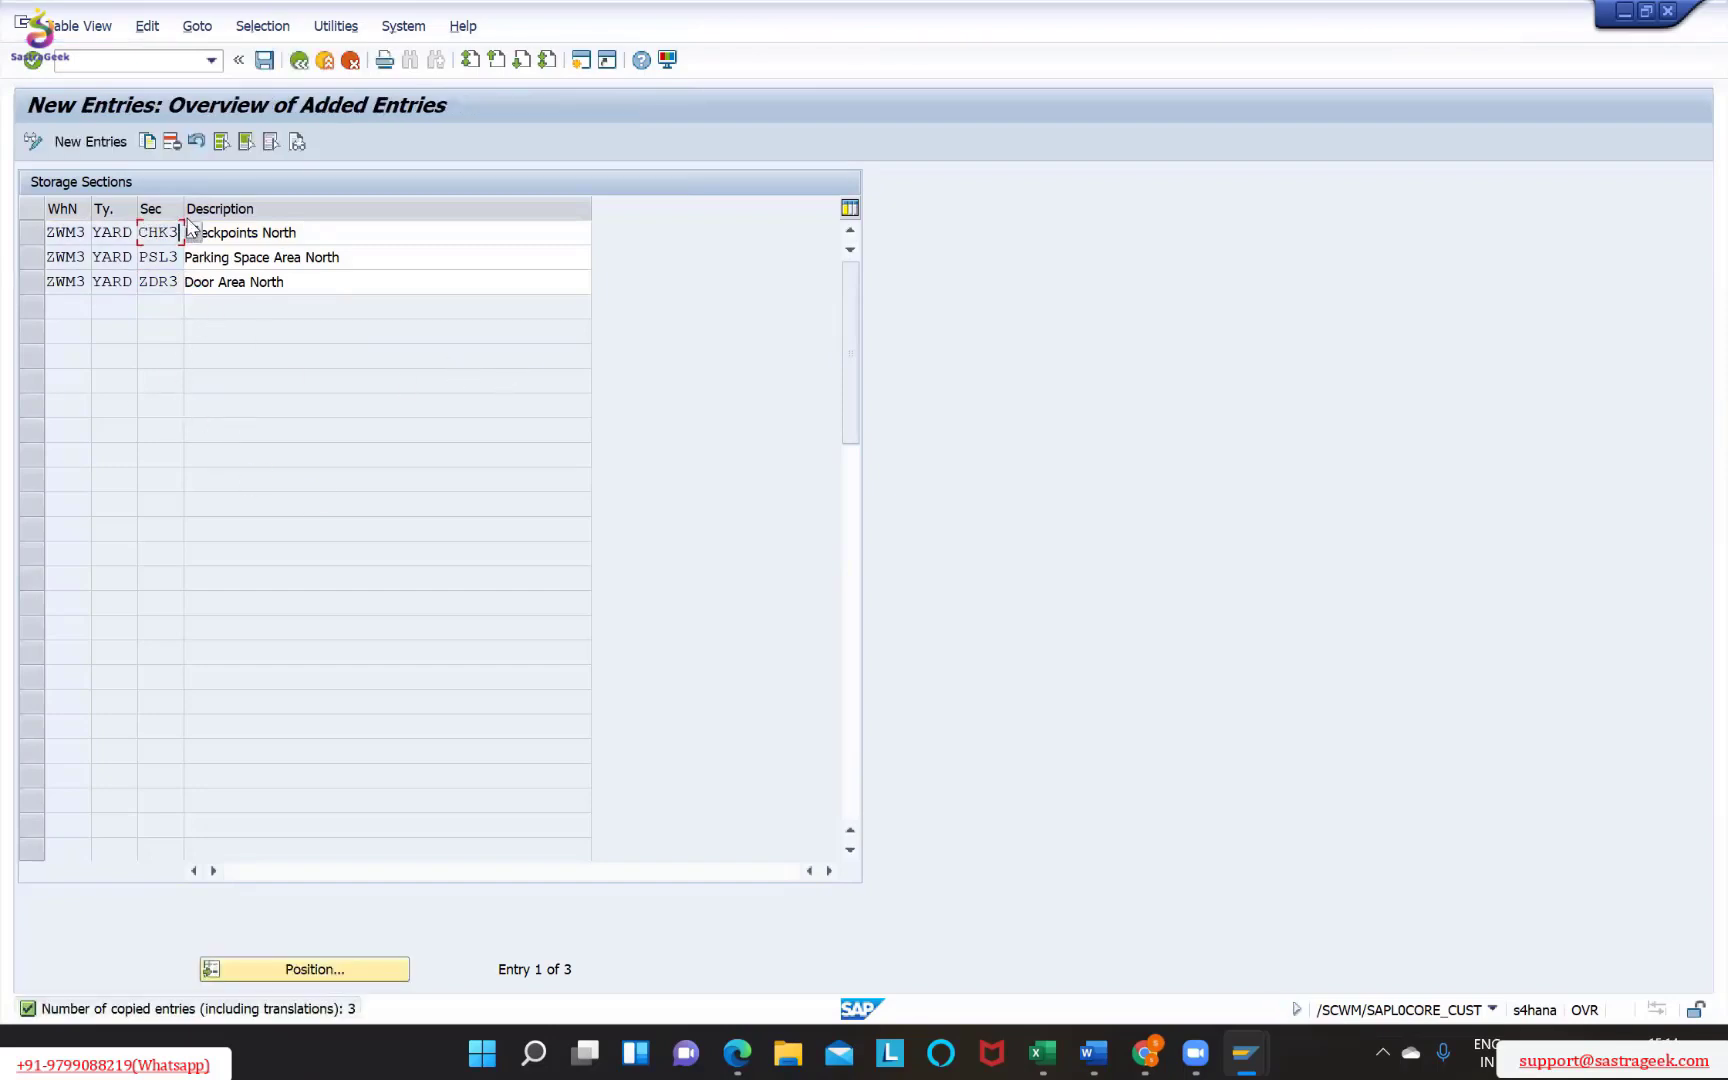
# Verify the PSL3 and ZDR3 codes and save the sections under a customizing request
pyautogui.moveTo(183, 203); pyautogui.dragTo(224, 208)
pyautogui.click(195, 254)
pyautogui.click(177, 286)
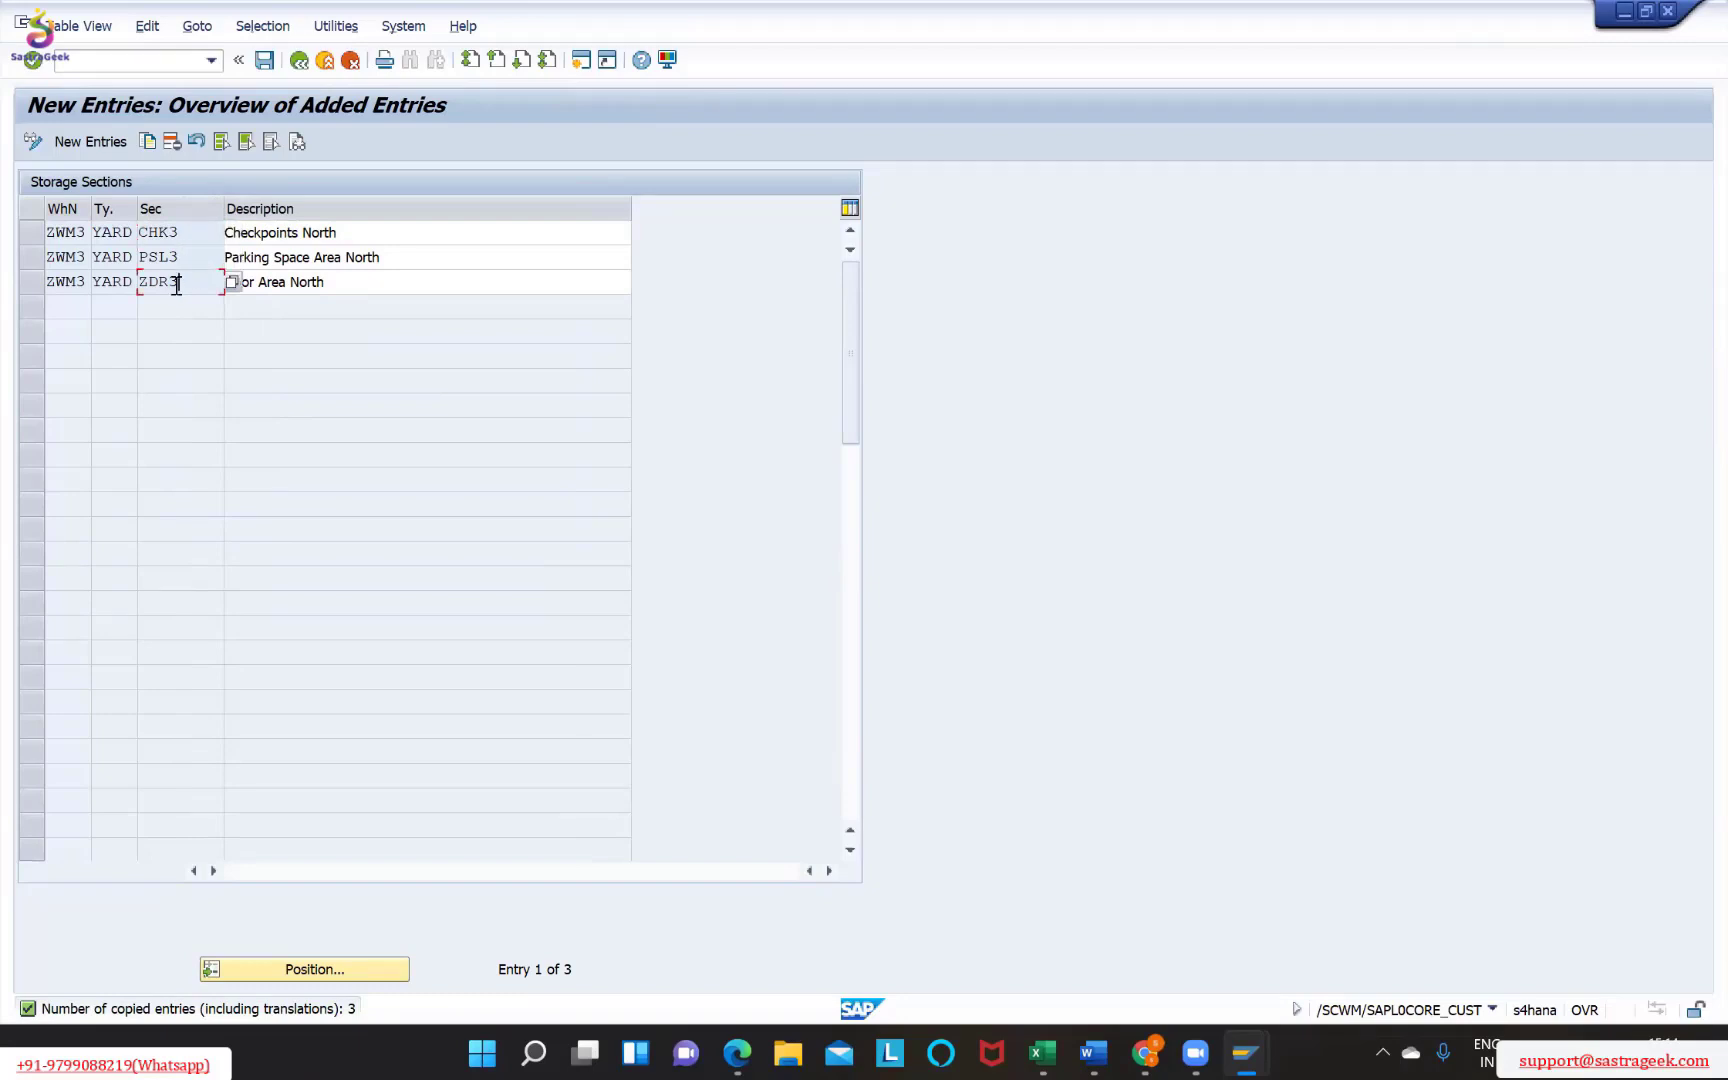
pyautogui.click(299, 60)
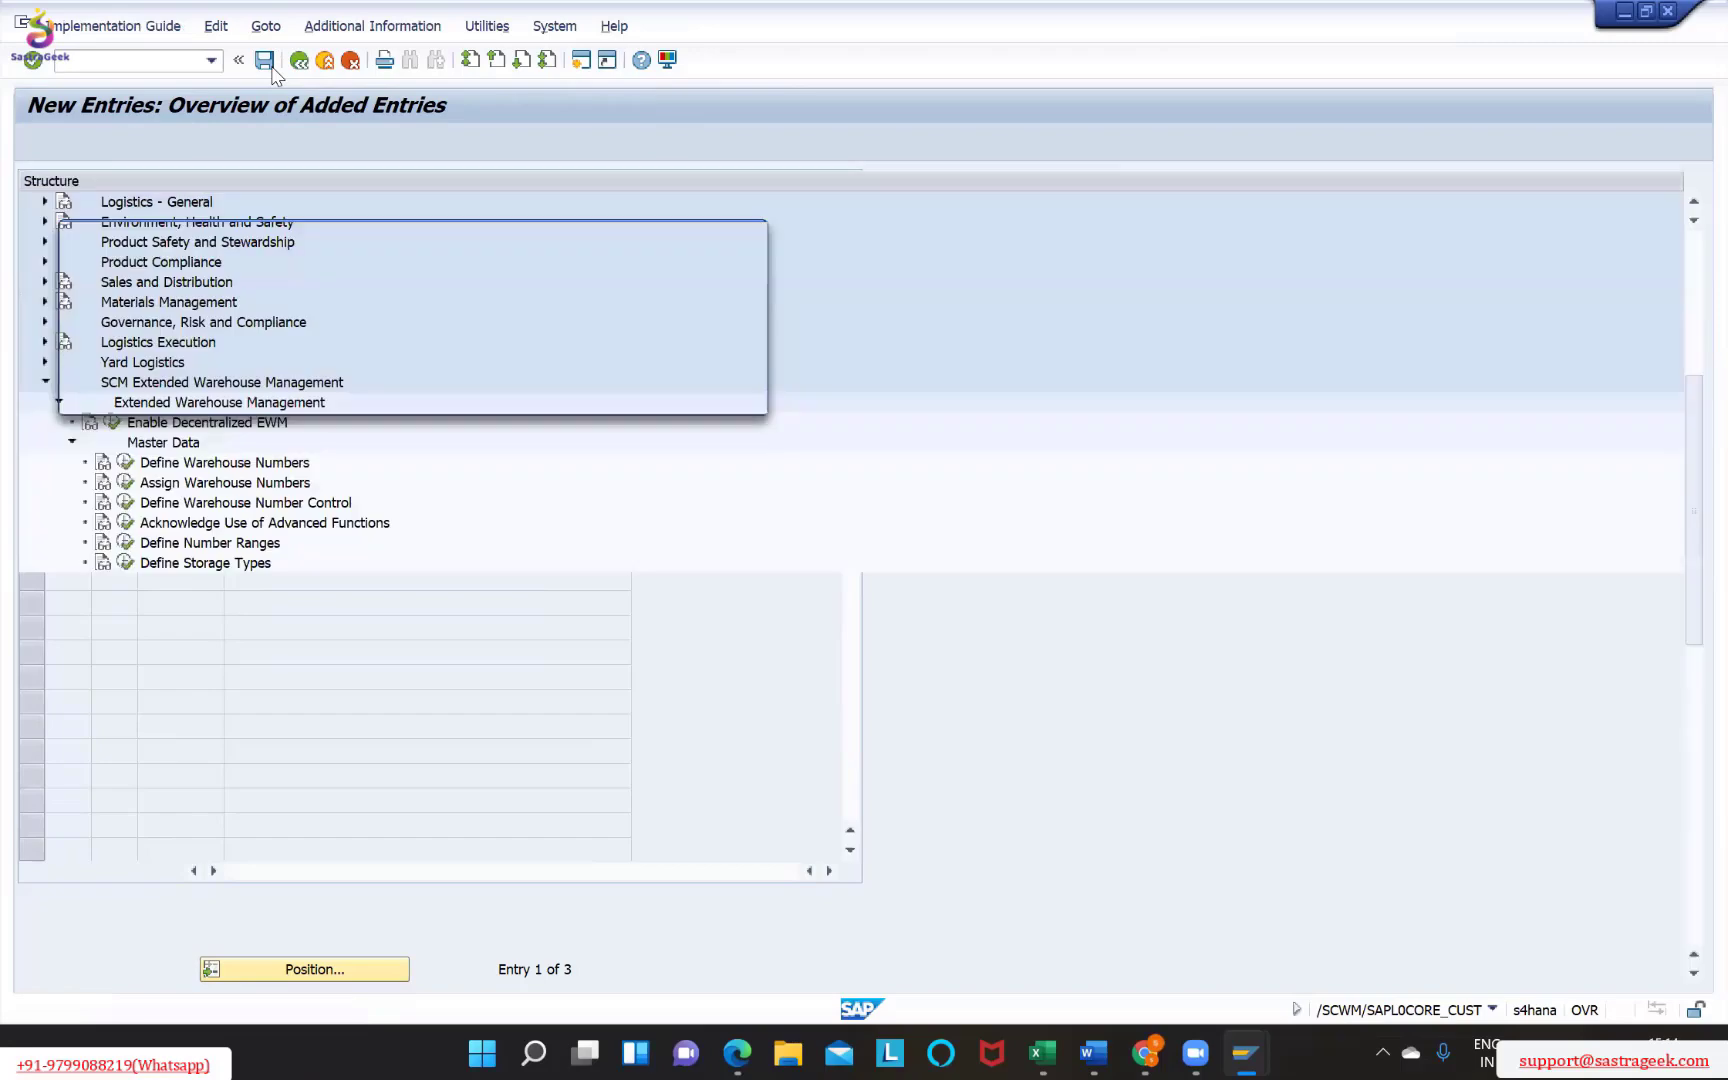
pyautogui.click(483, 395)
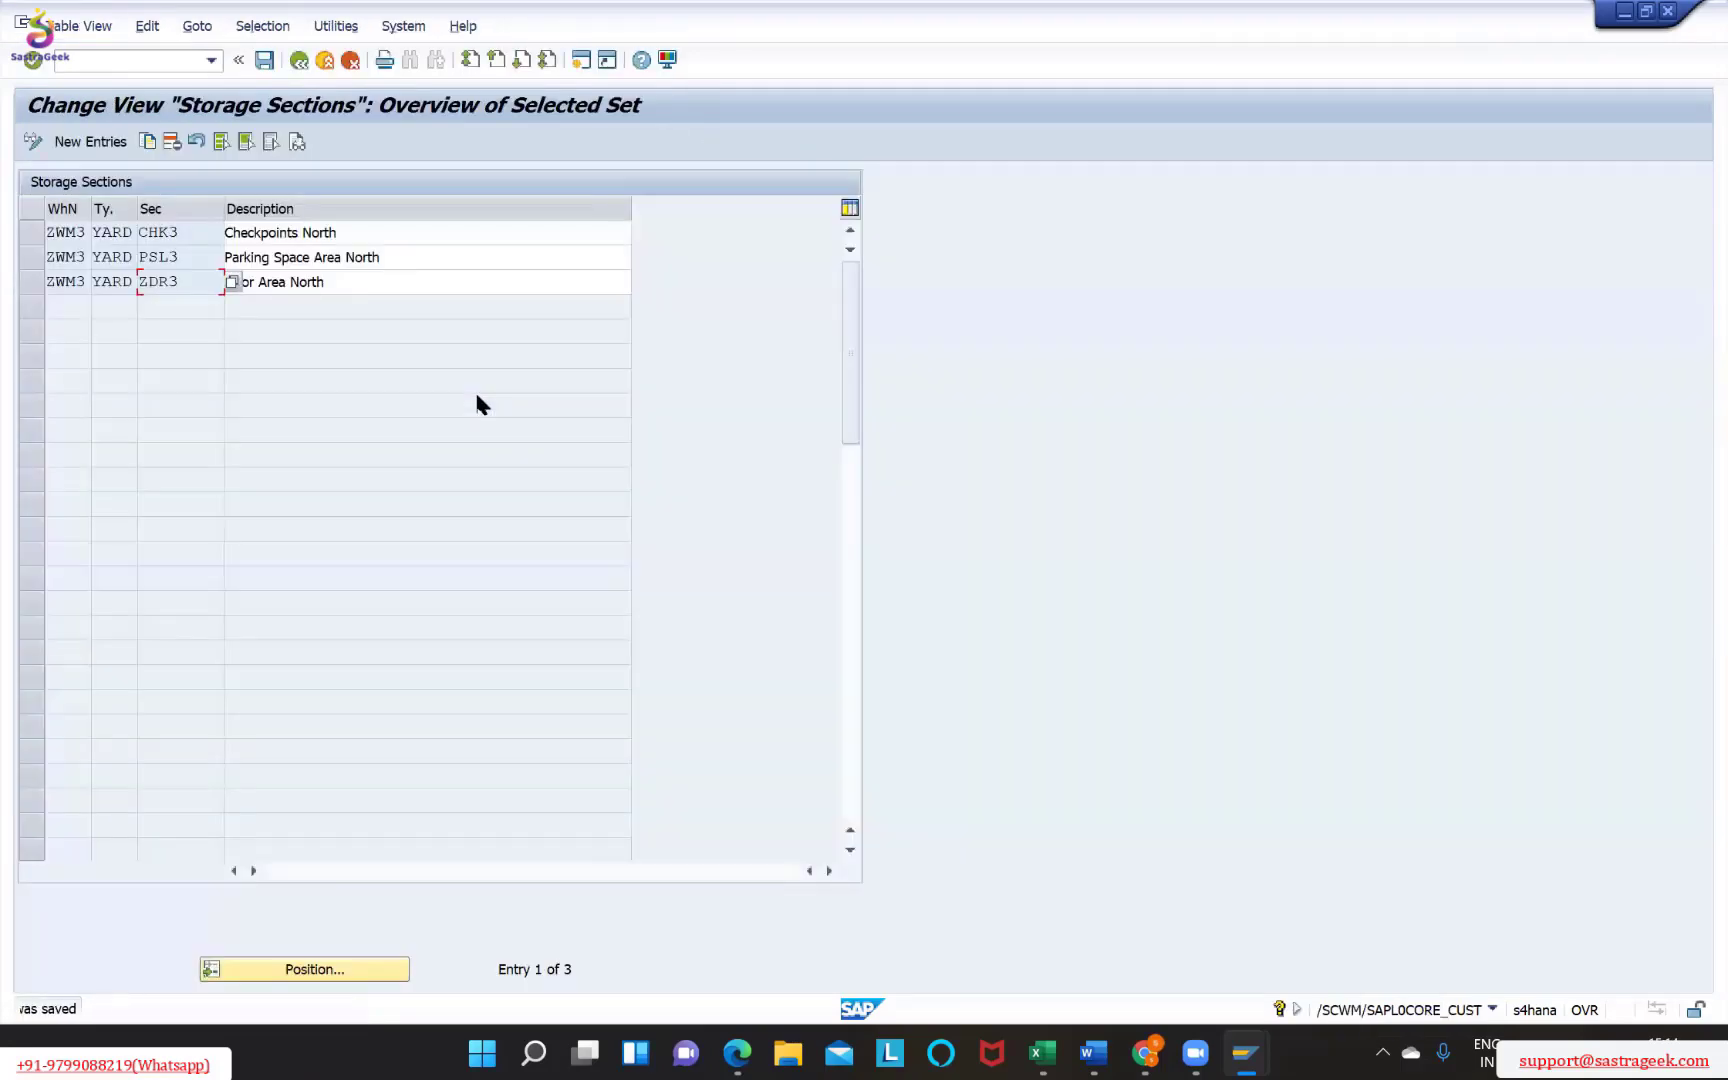
pyautogui.click(299, 60)
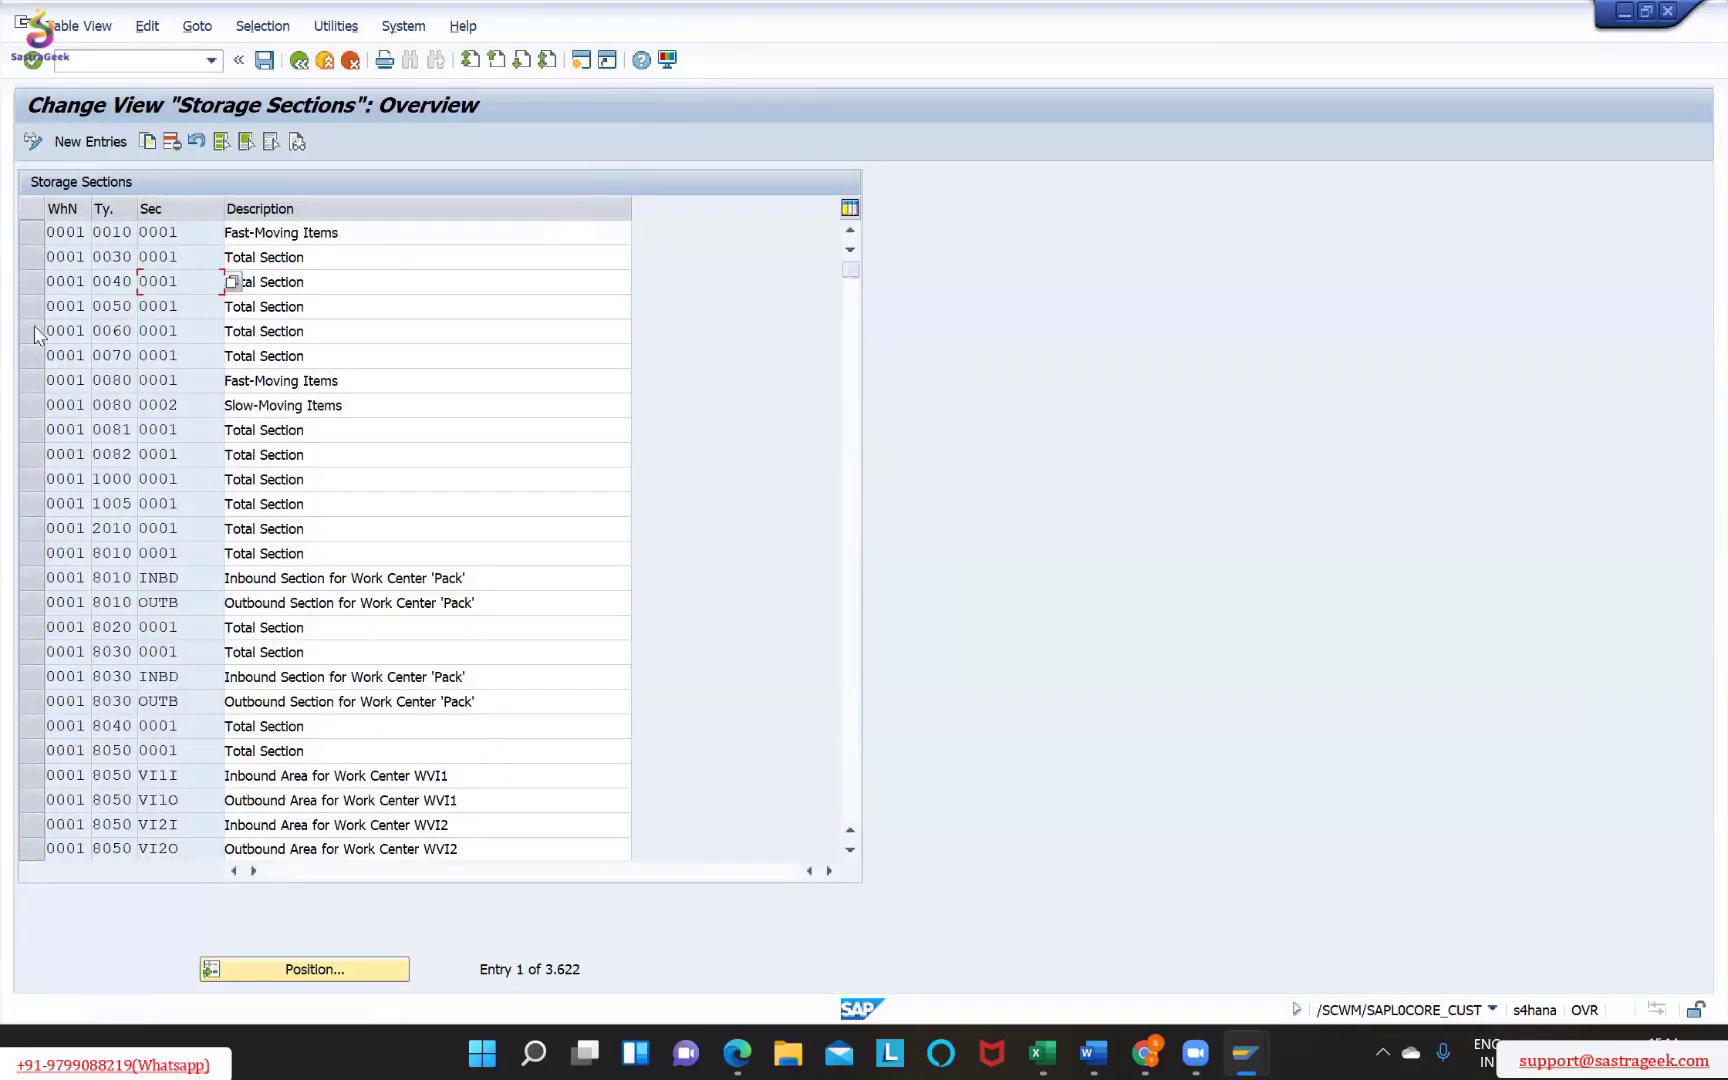
# Open Define Warehouse Door and jump to warehouse ZWM3's door entries
pyautogui.click(299, 61)
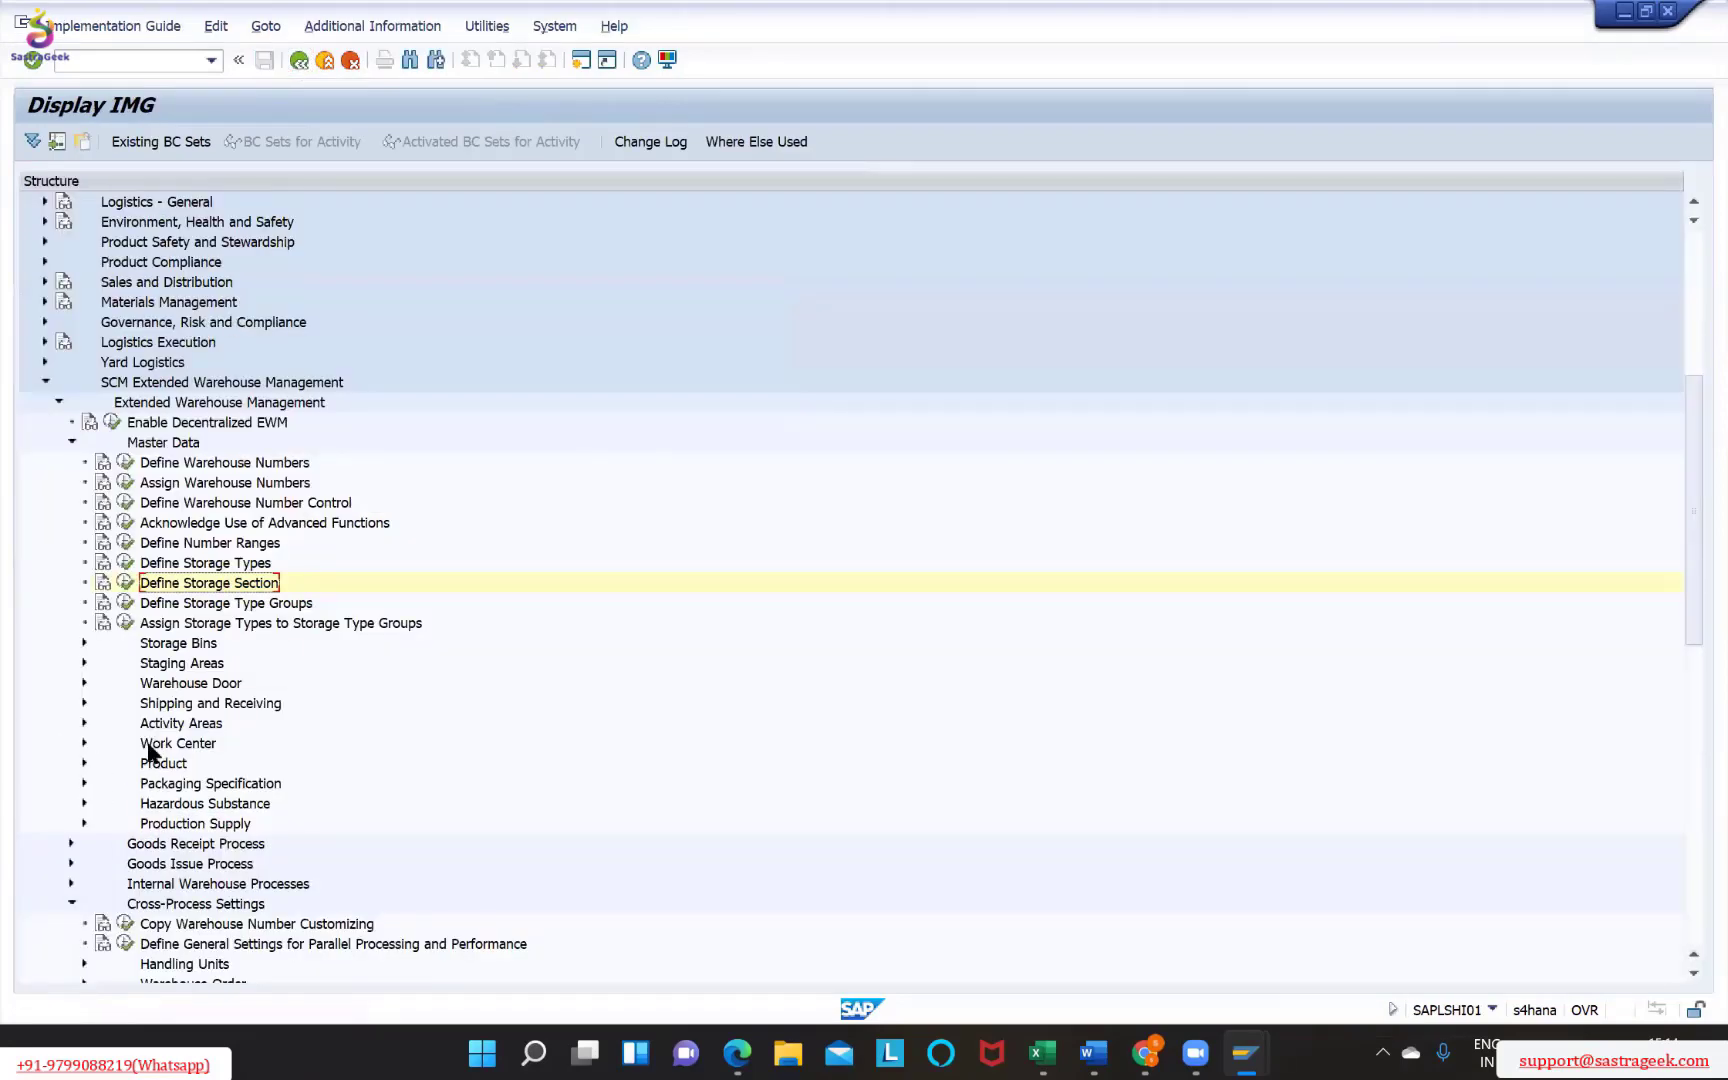
pyautogui.click(84, 683)
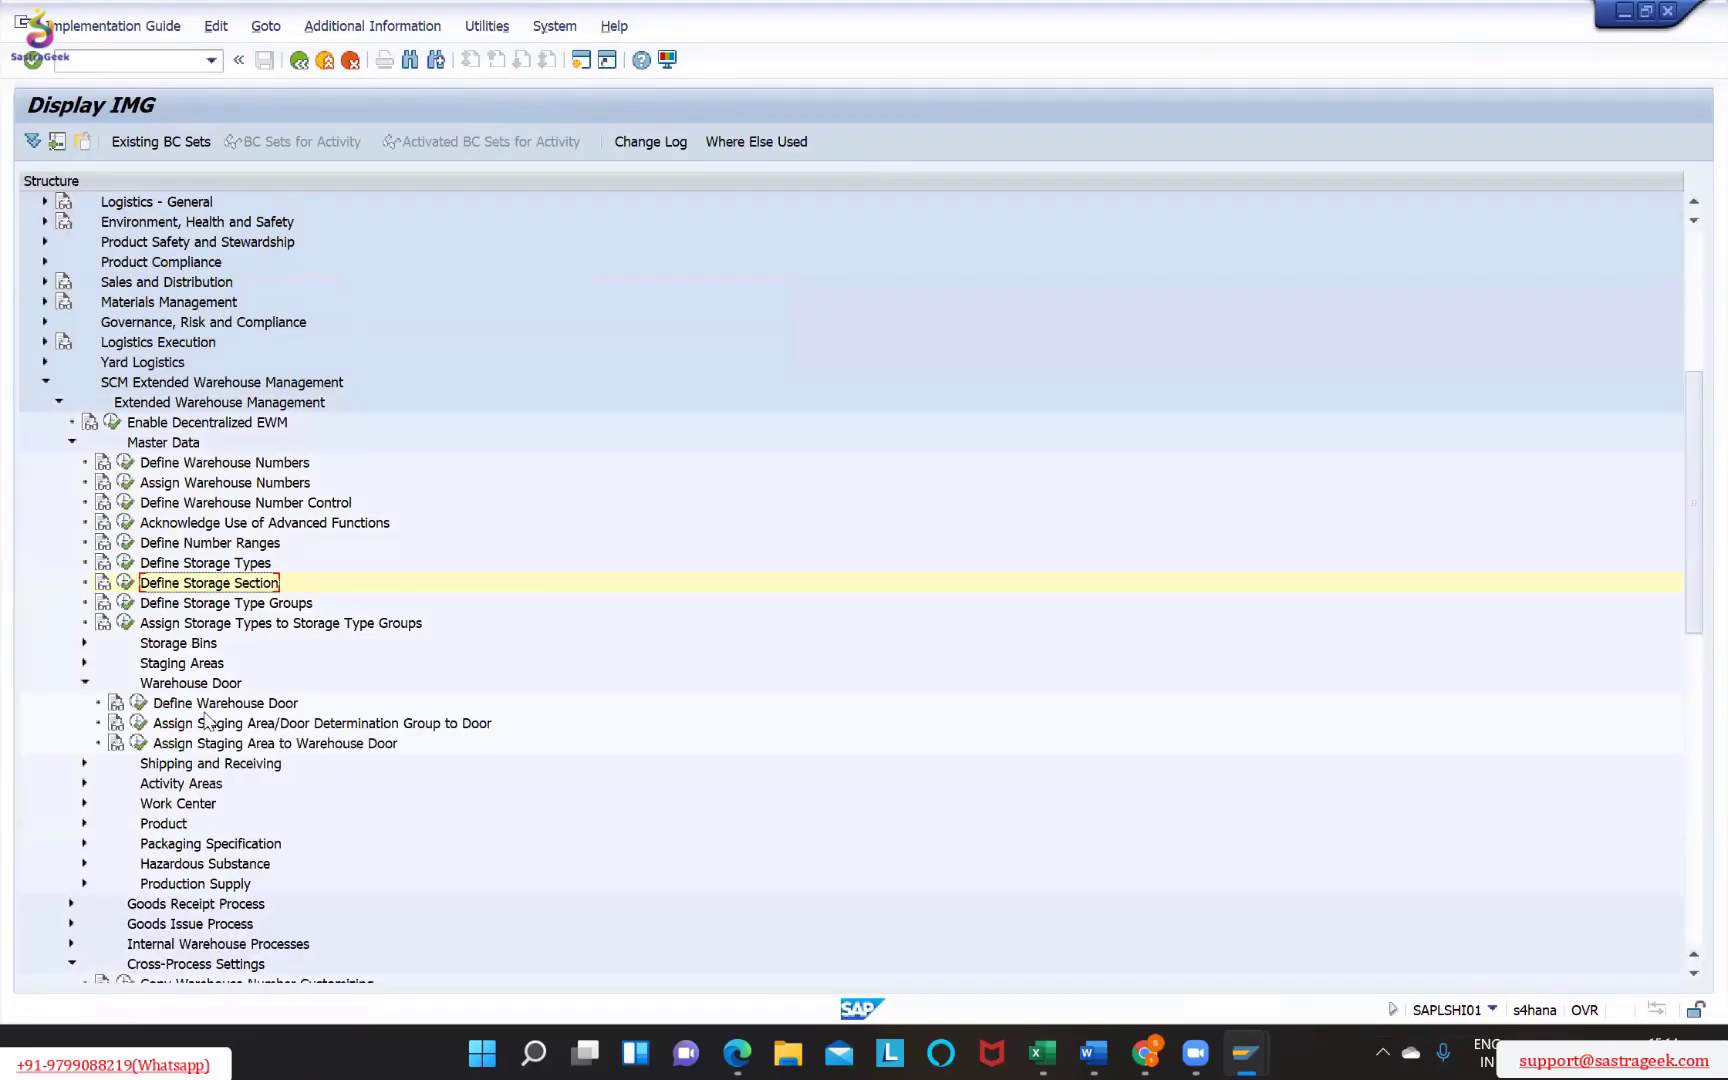
pyautogui.click(139, 704)
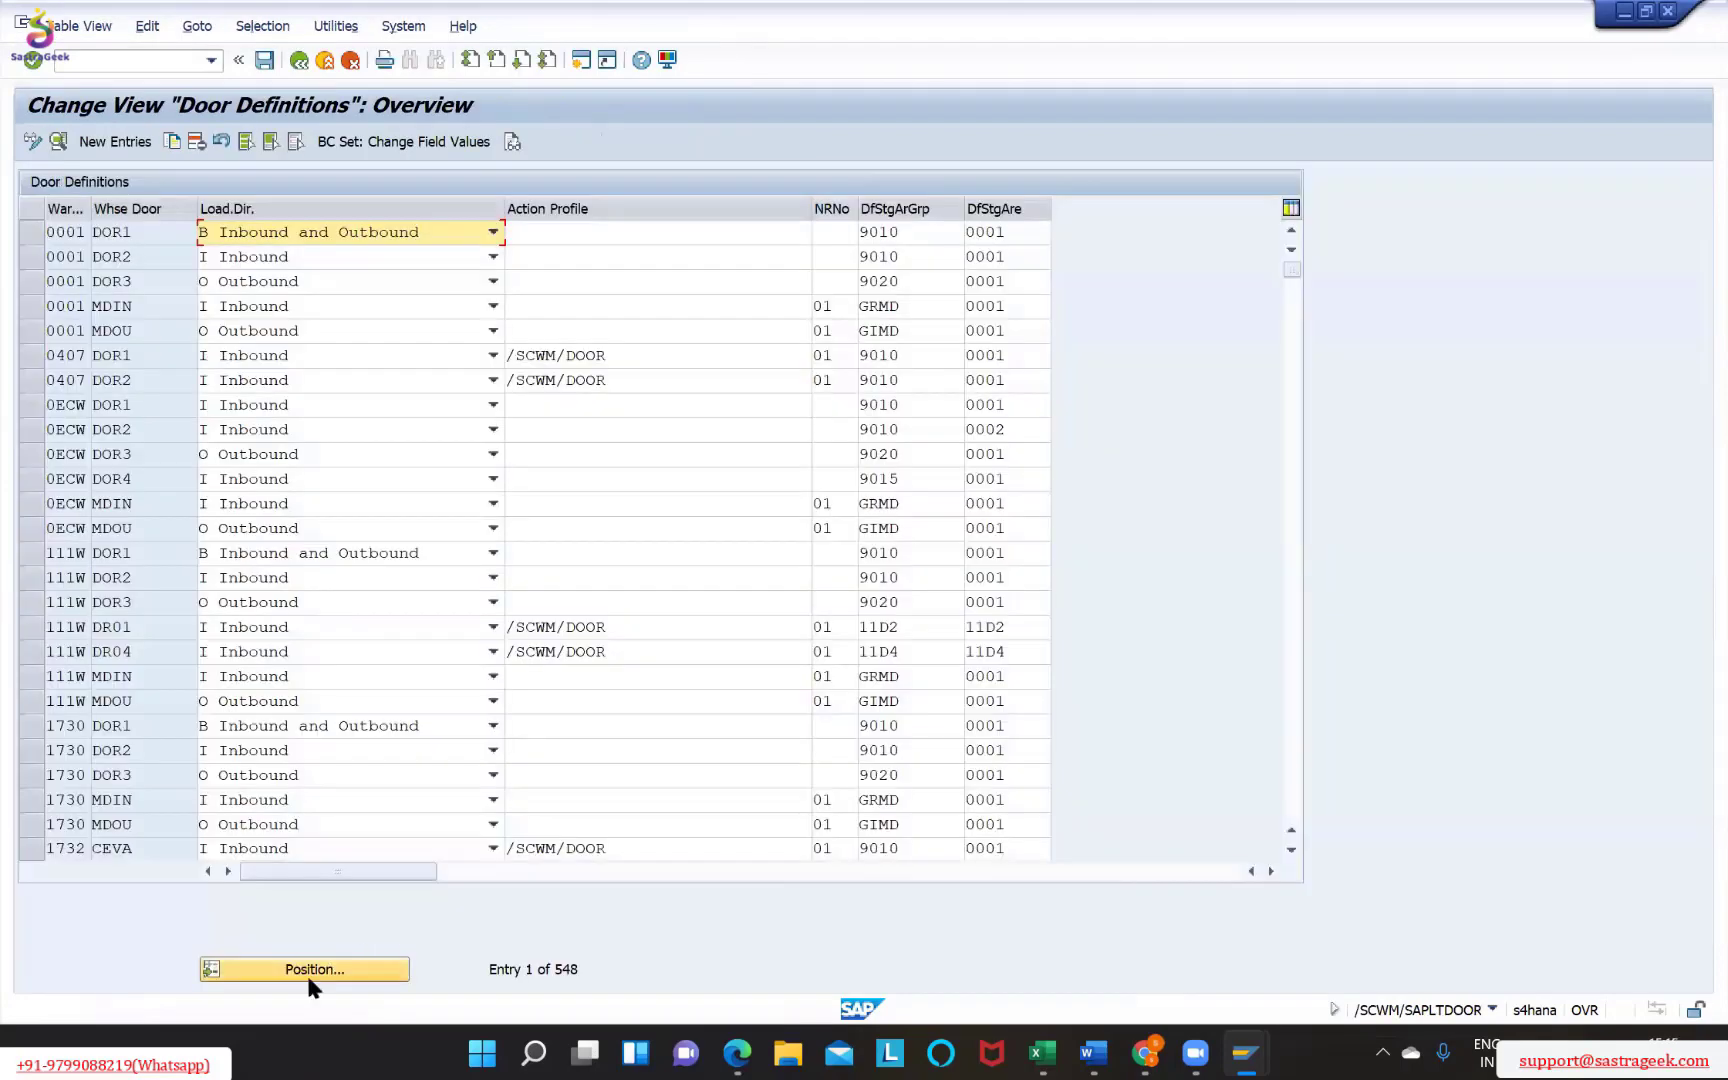
pyautogui.click(306, 972)
pyautogui.write('zwm3')
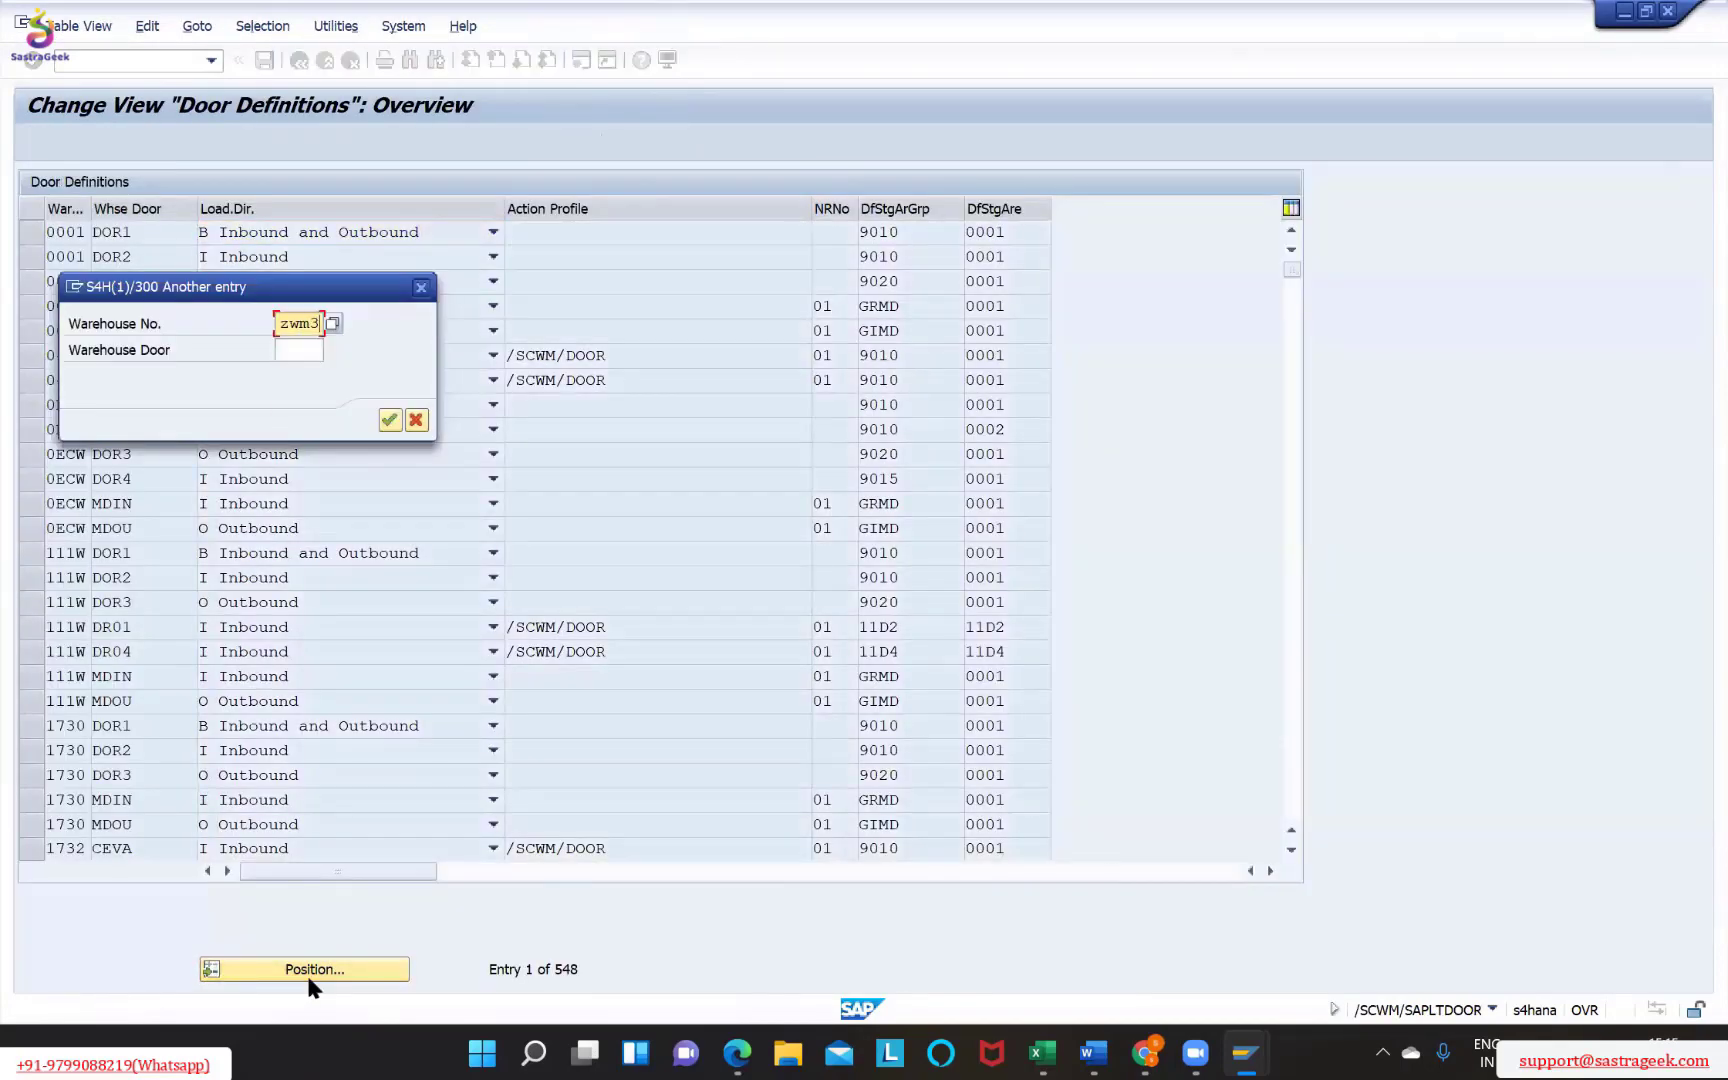
pyautogui.press('Tab')
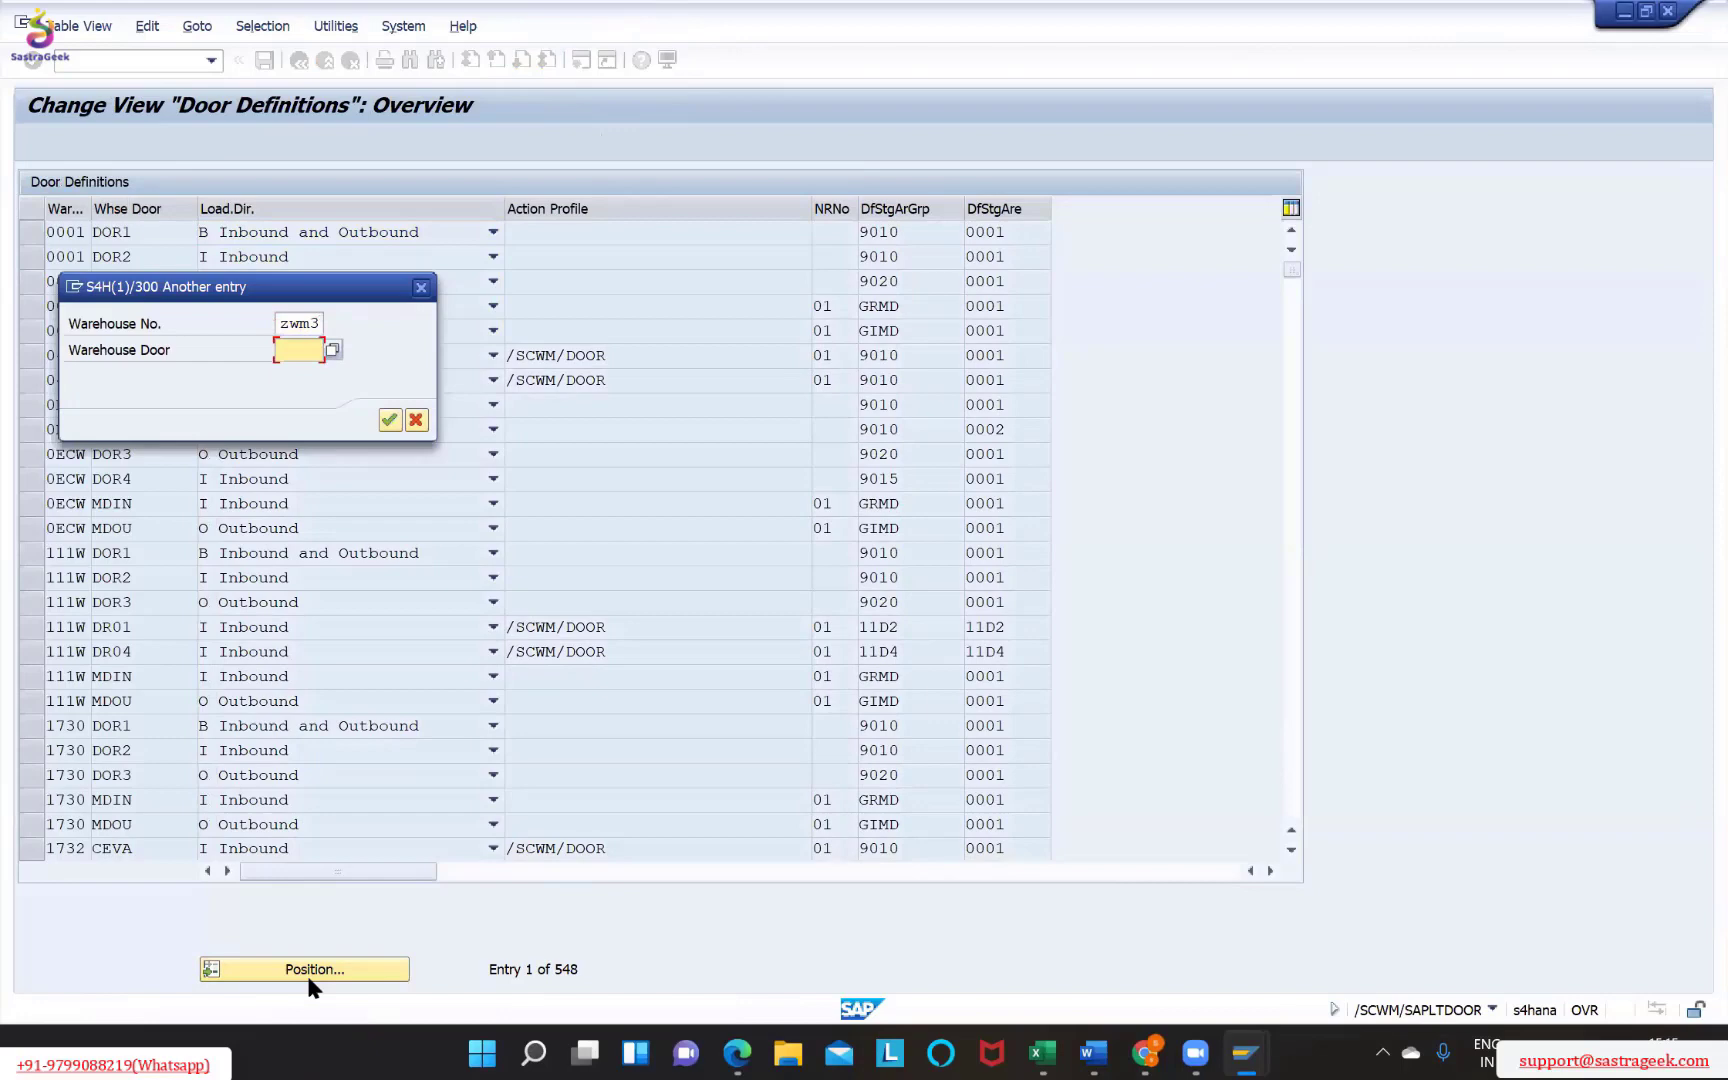
pyautogui.press('Return')
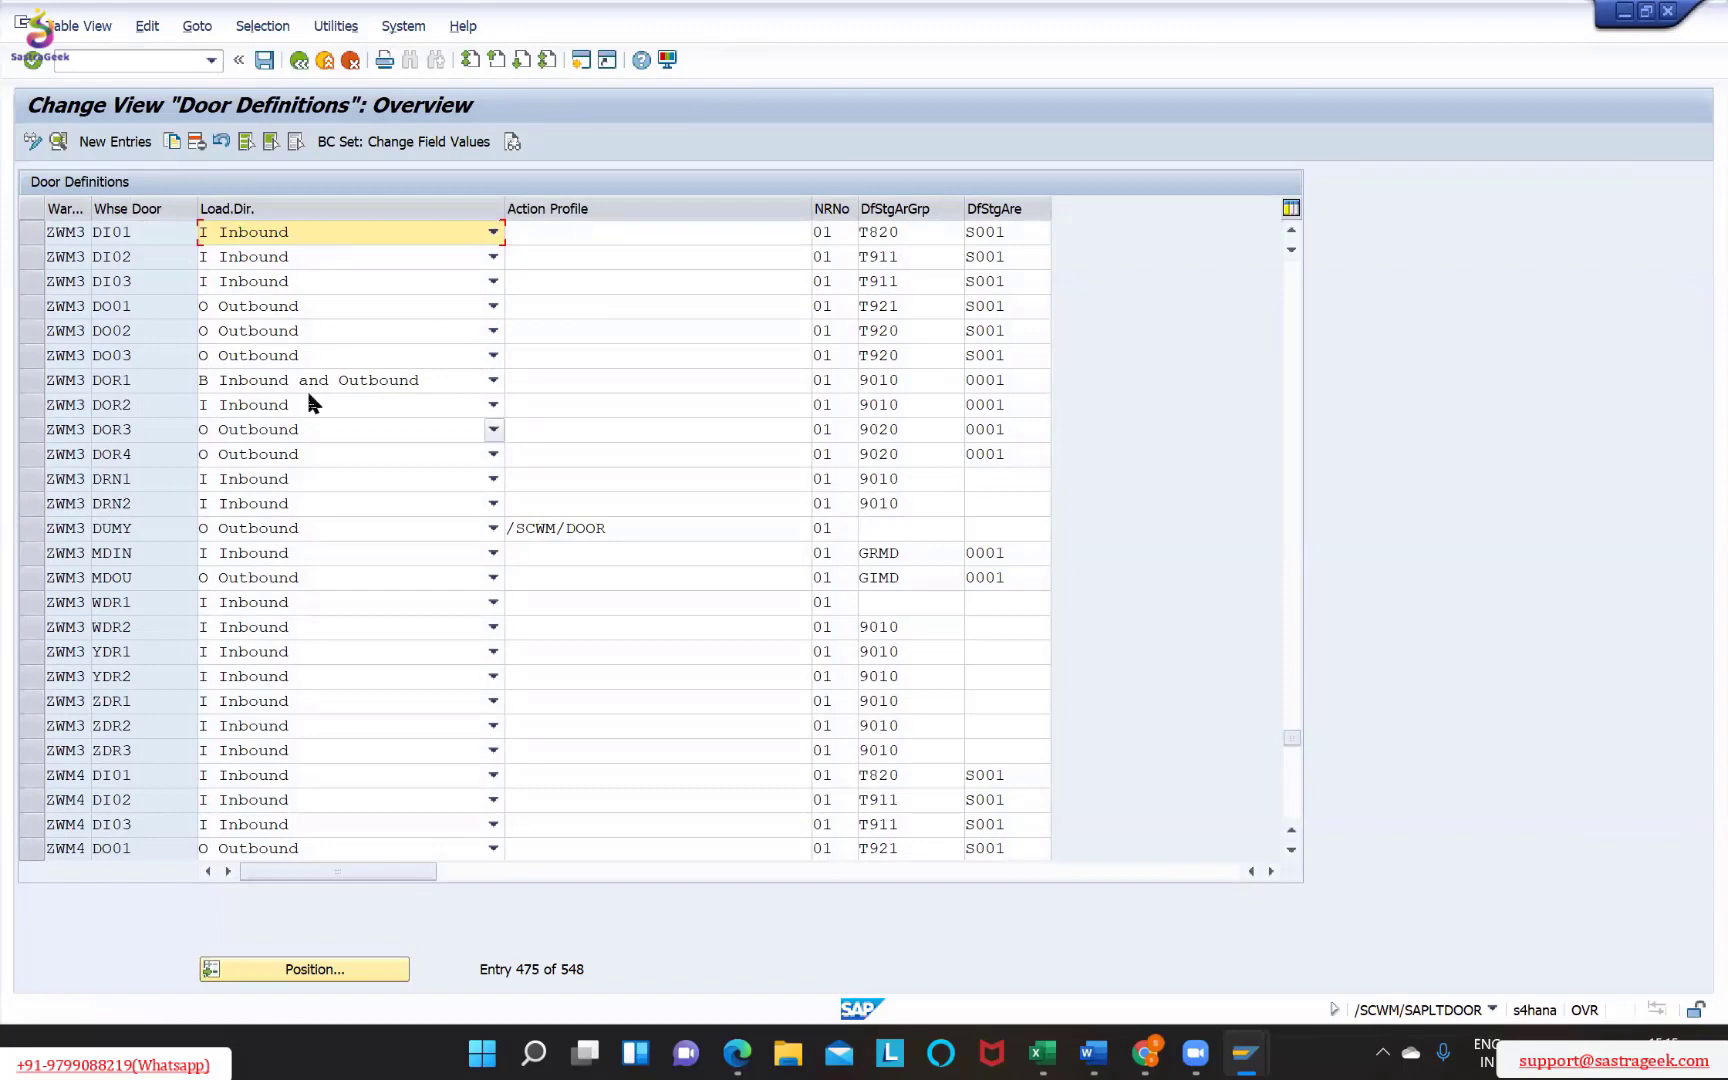
# Set door DOR1's load direction to I Inbound and save with a customizing request
pyautogui.click(493, 381)
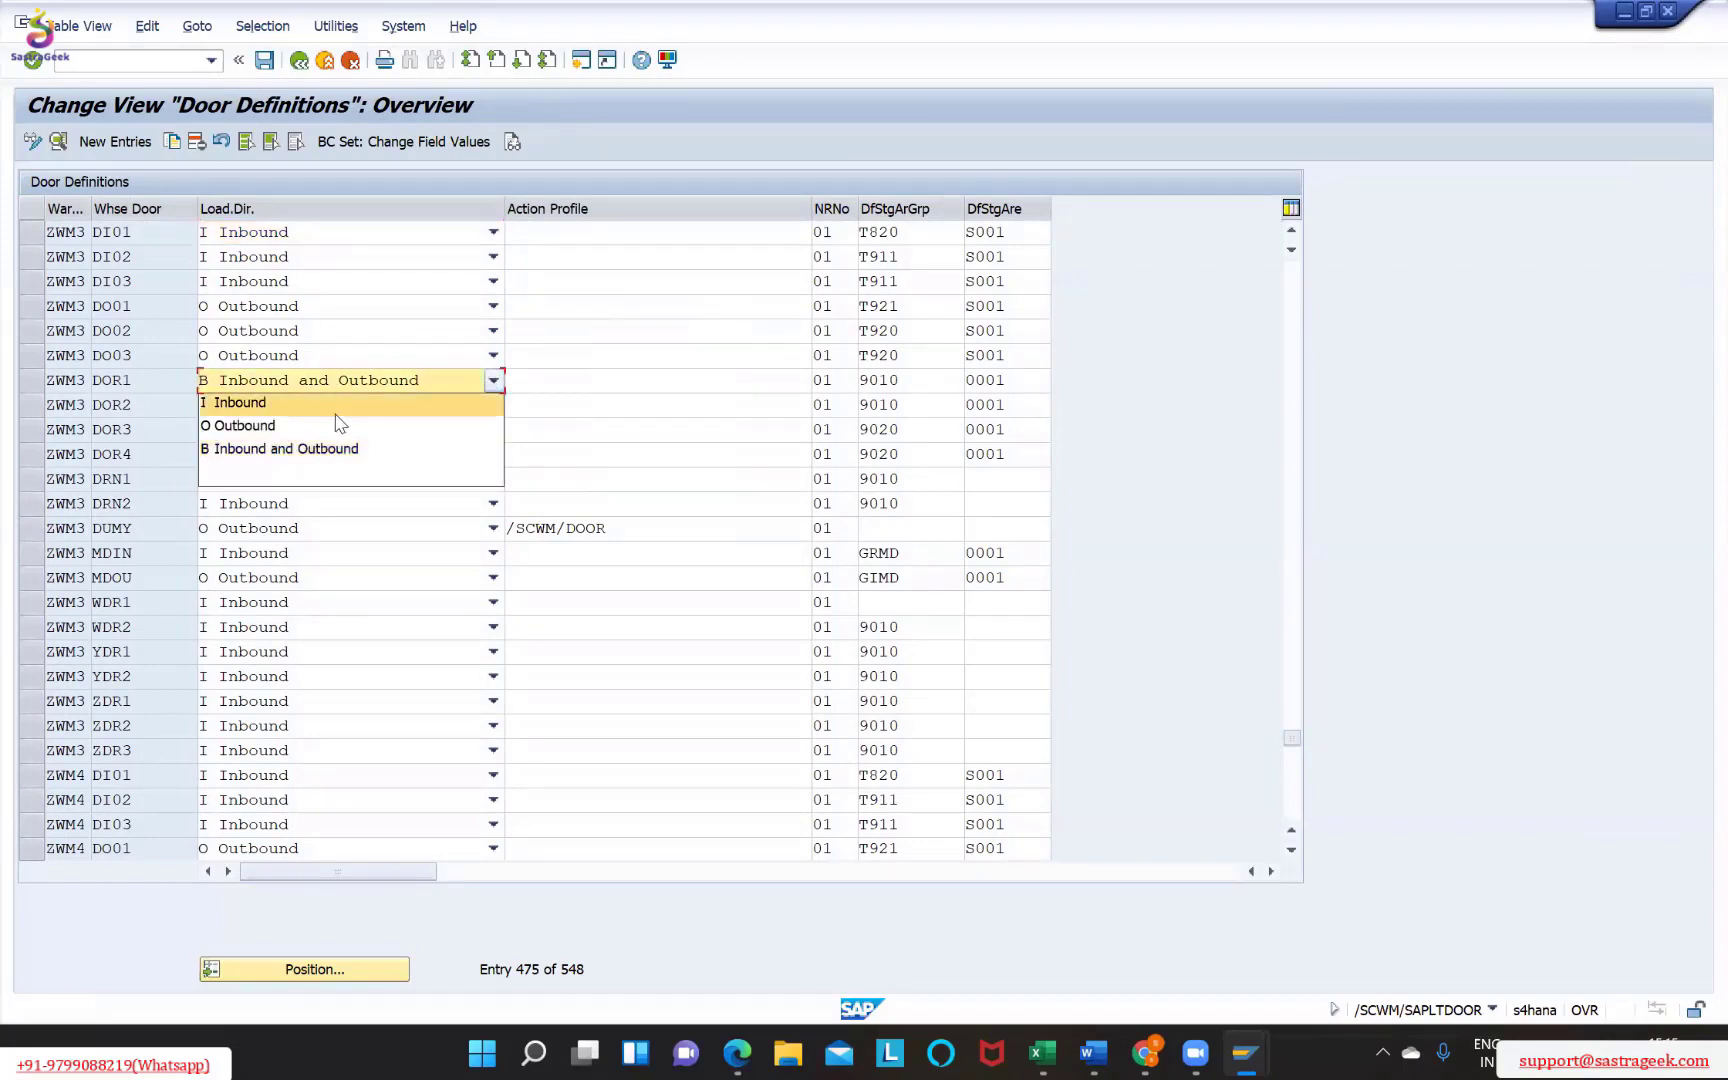
pyautogui.click(336, 410)
pyautogui.click(264, 60)
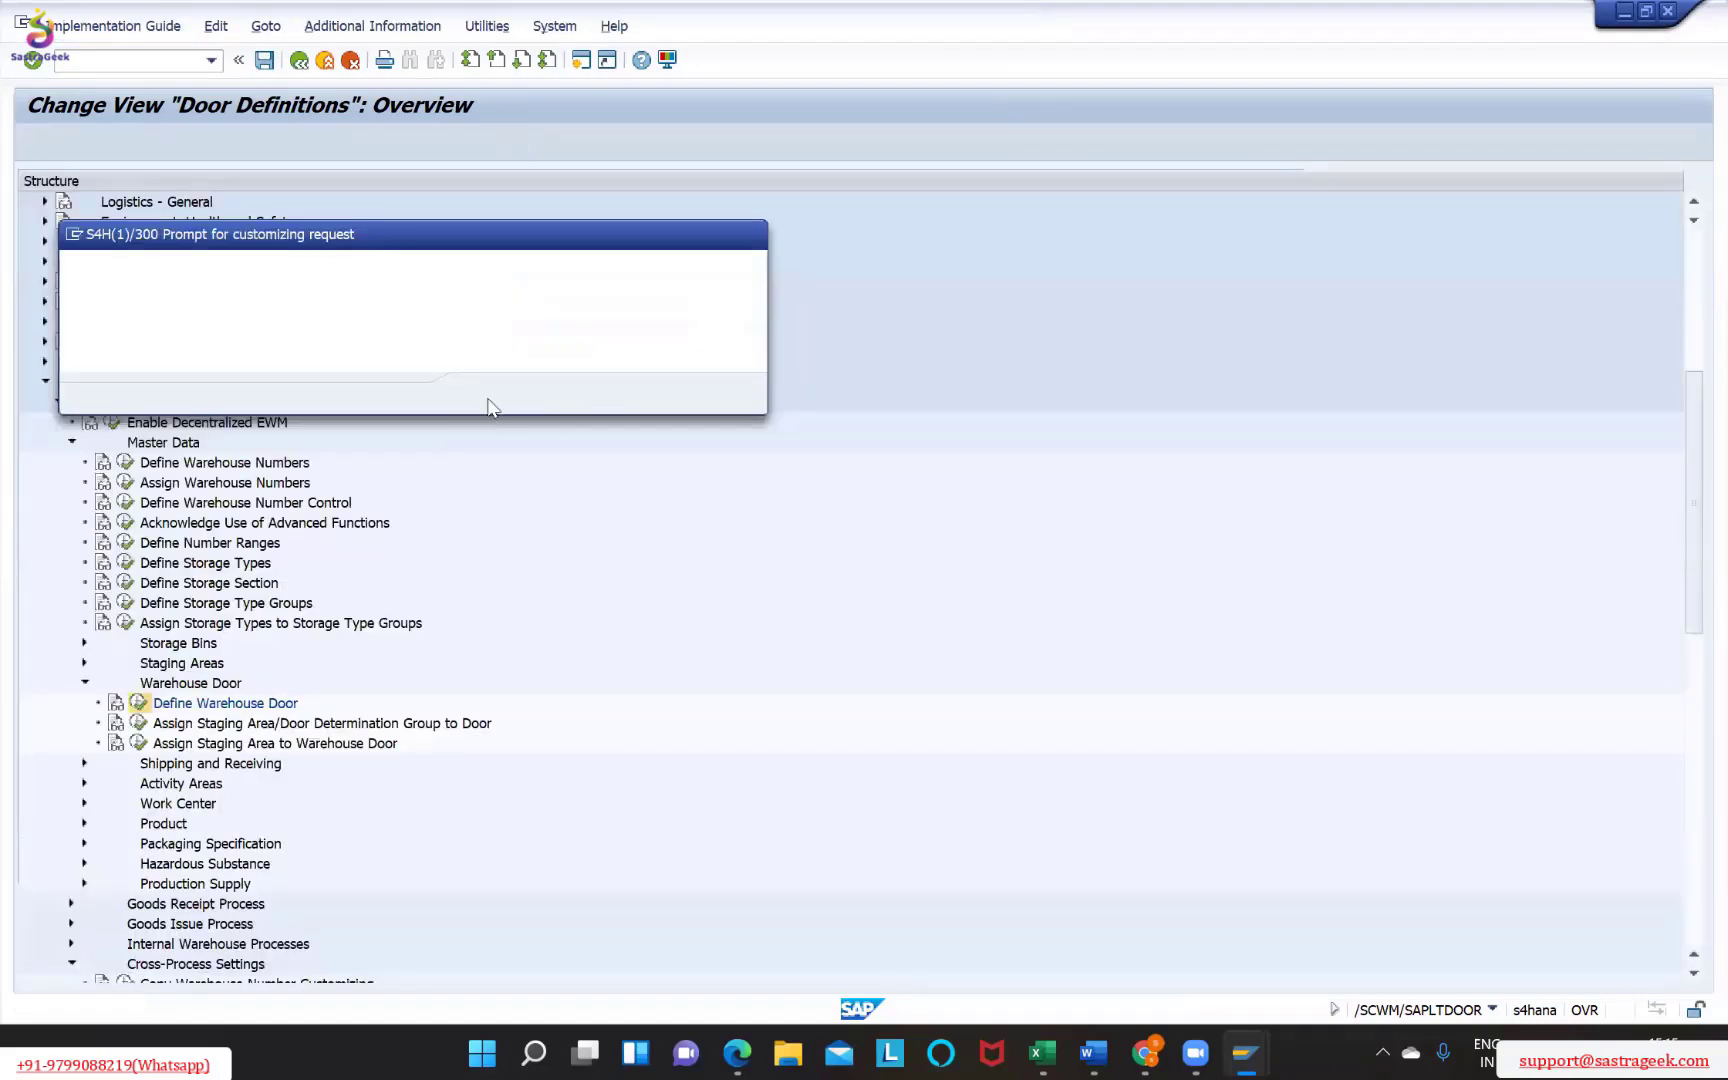
pyautogui.click(482, 390)
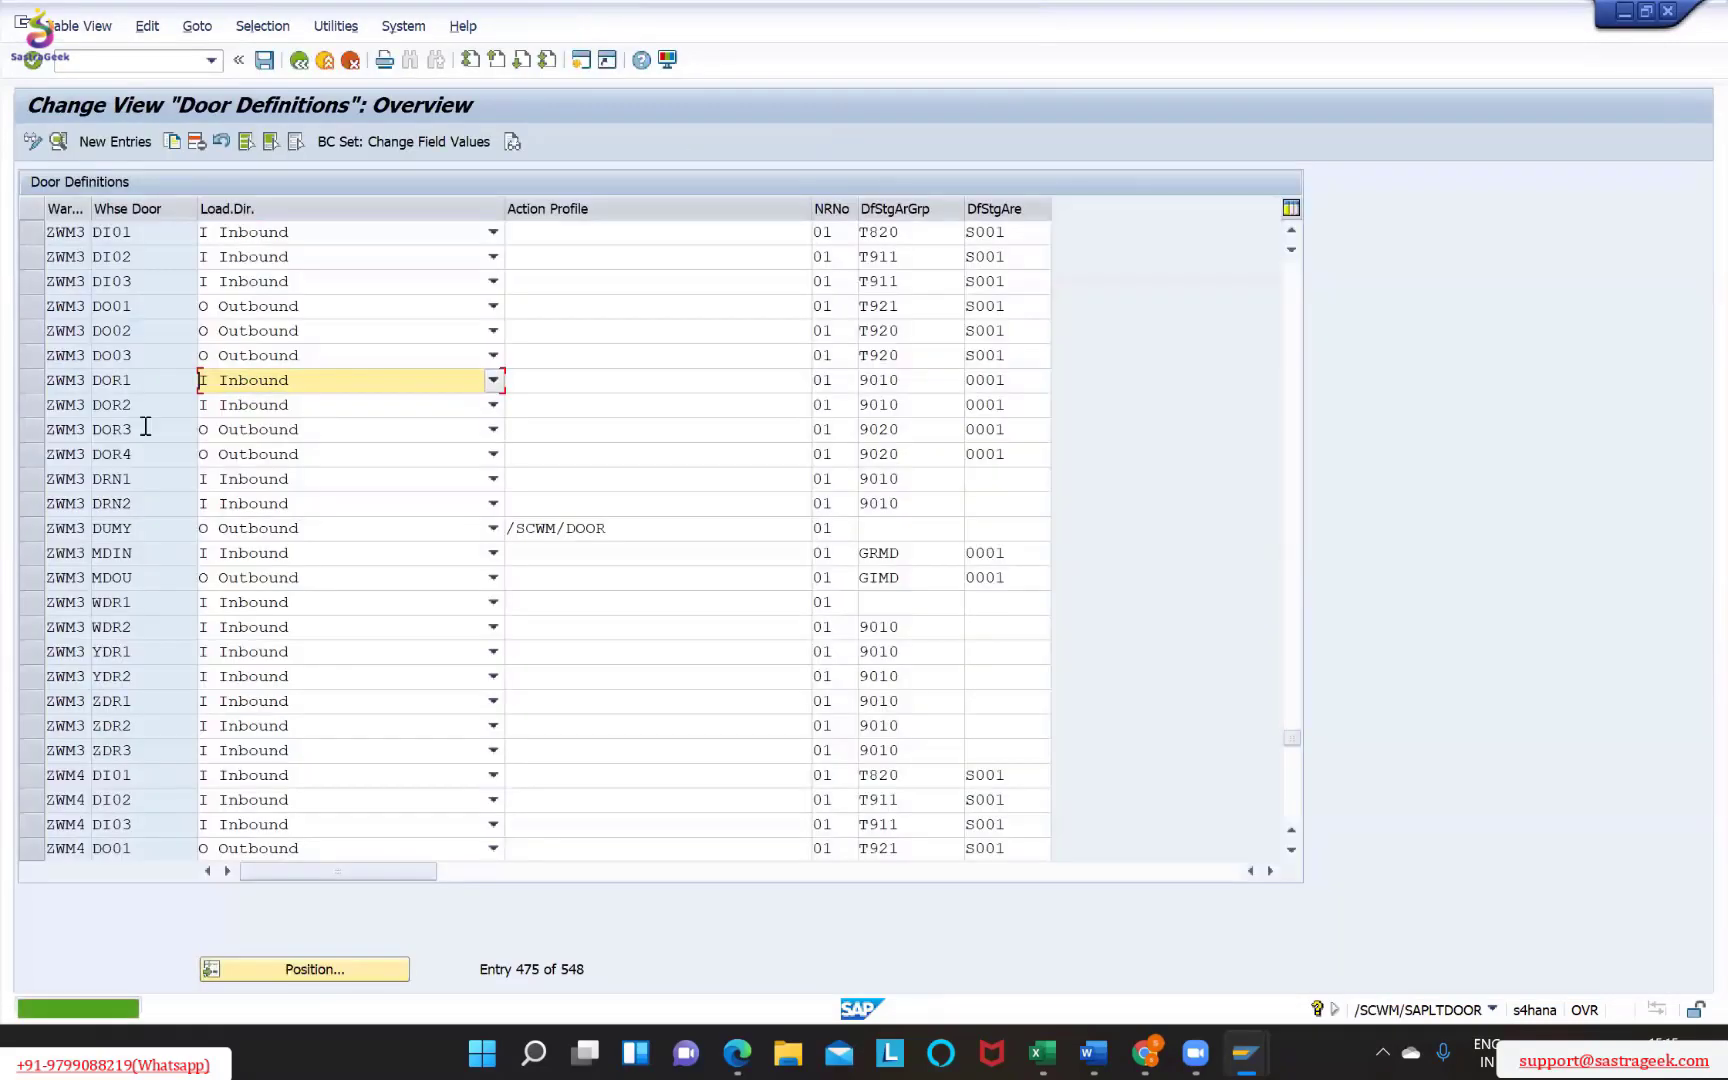
# Select doors DOR1 and DOR2, save again and return to the customizing project screen
pyautogui.click(31, 380)
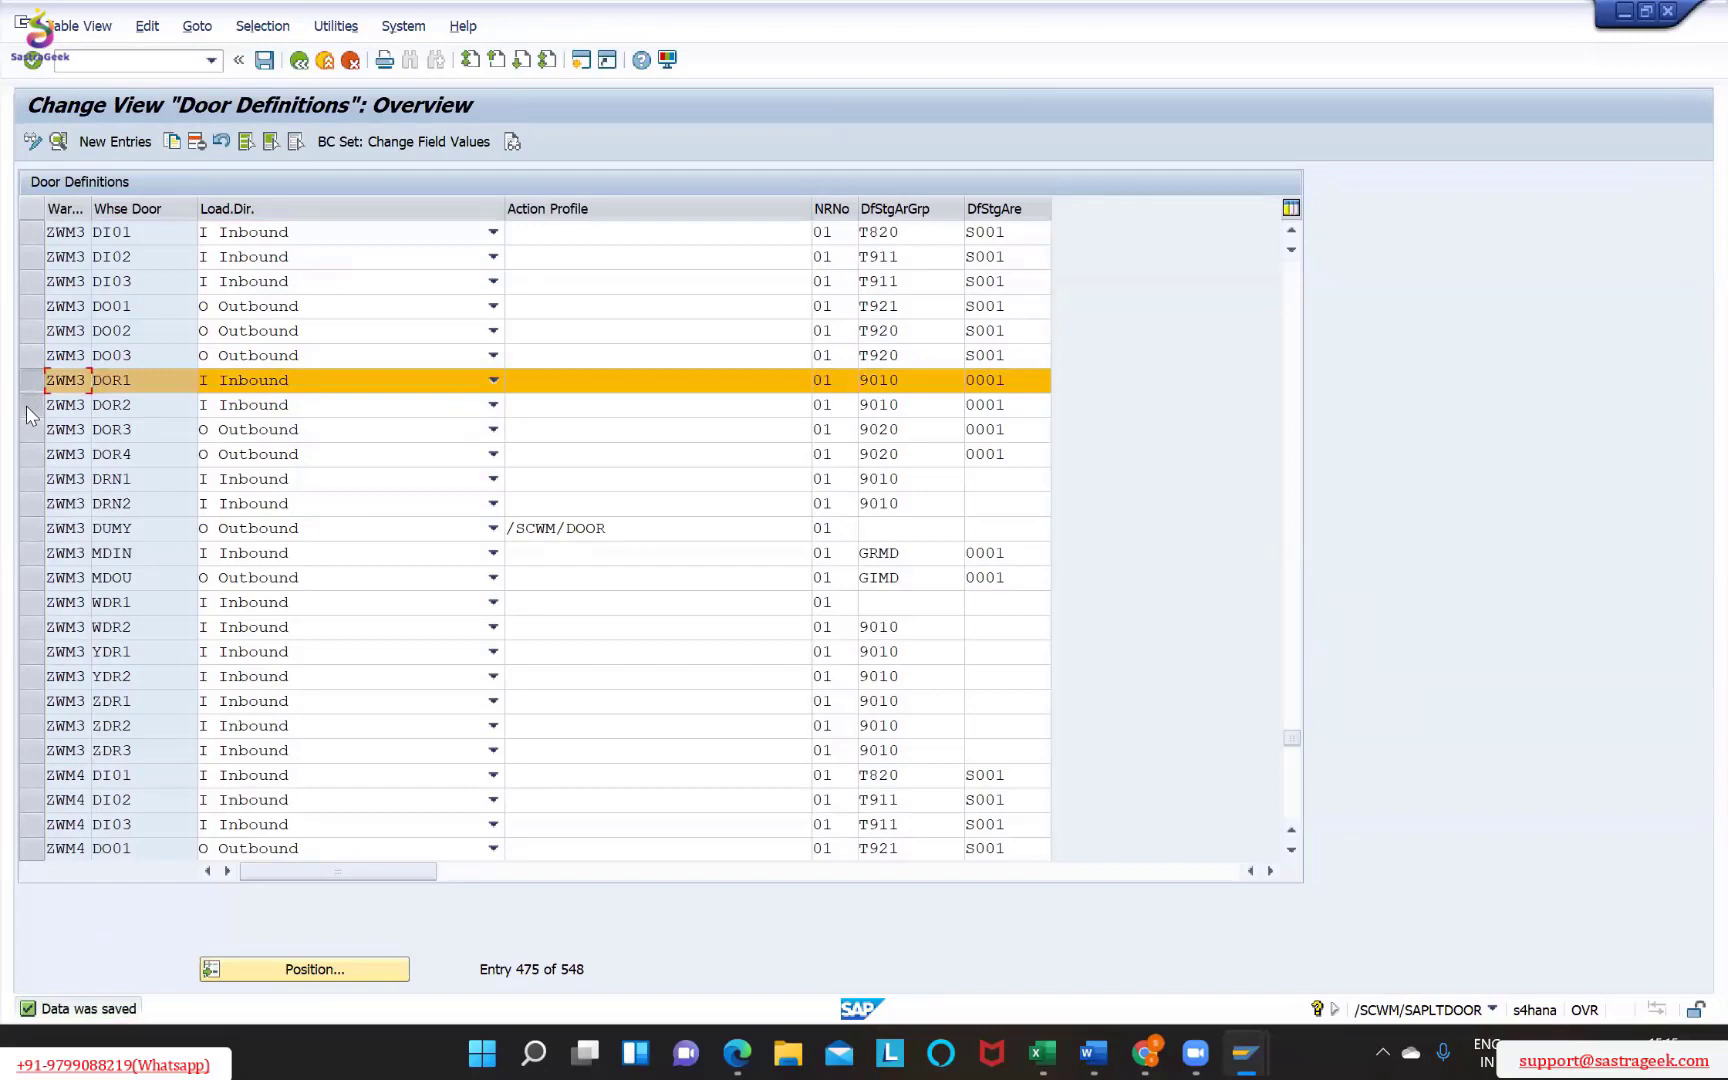
pyautogui.click(29, 405)
pyautogui.click(266, 62)
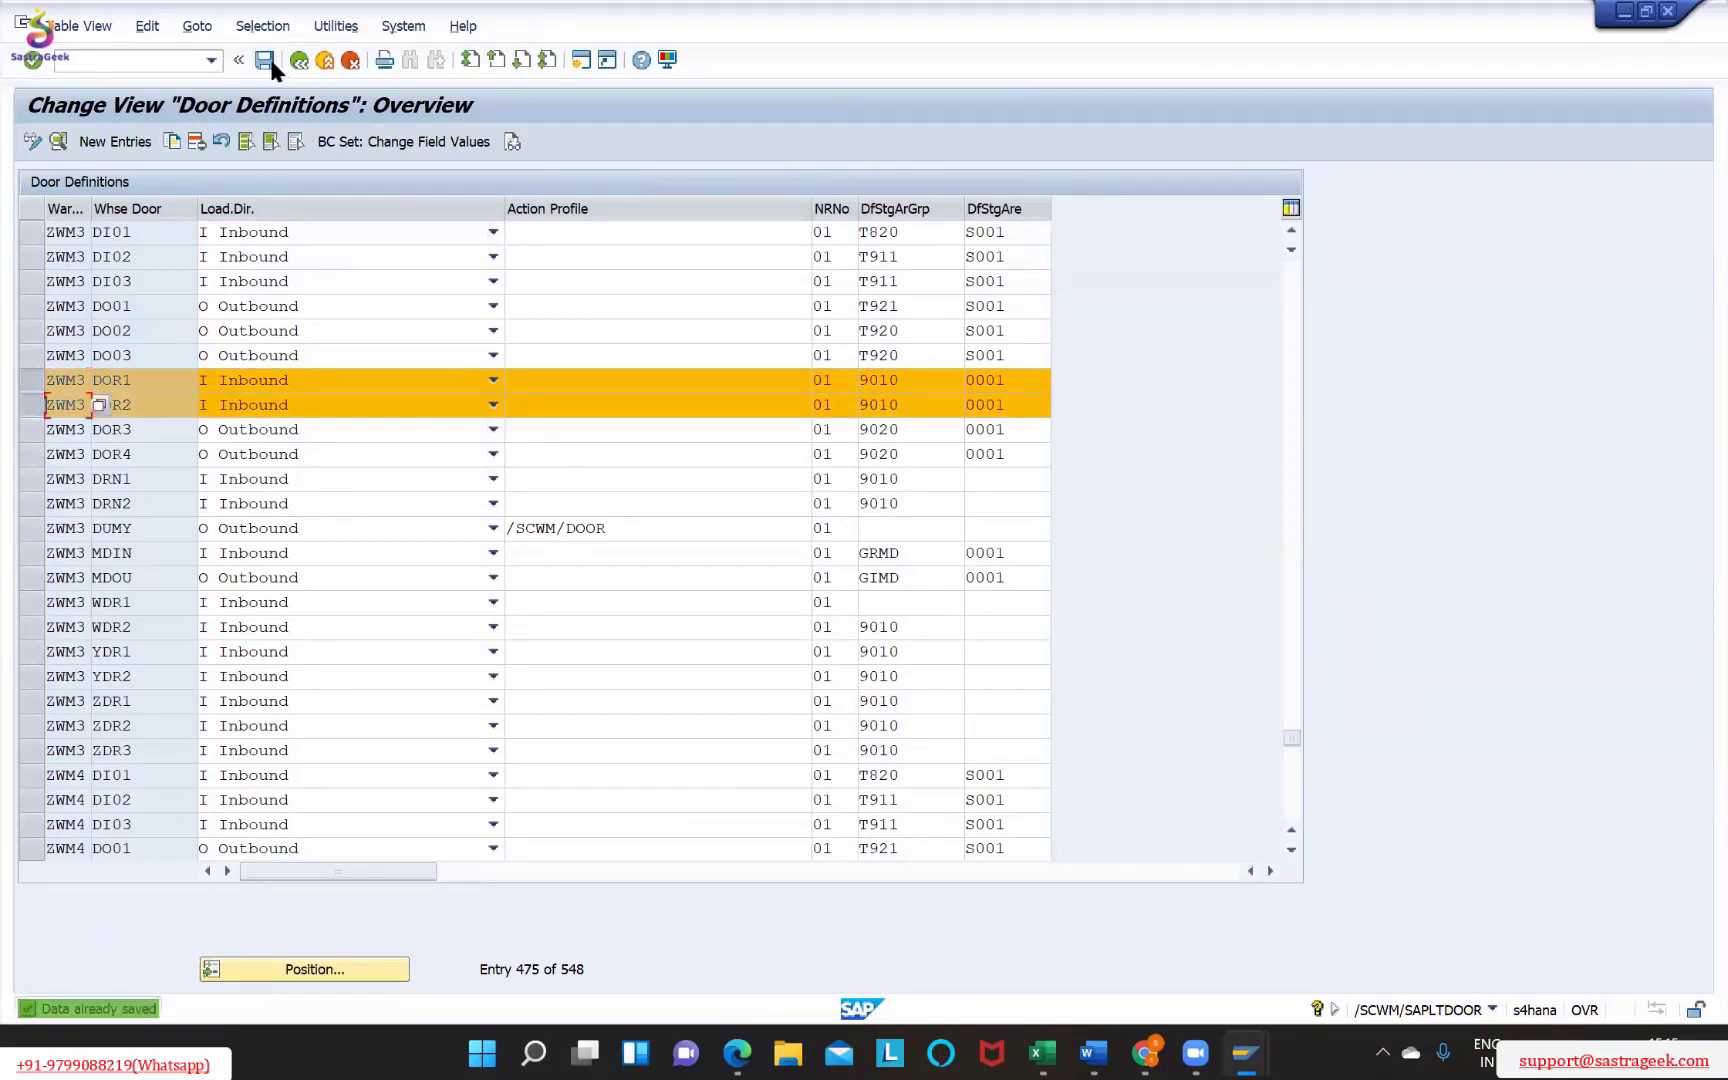
pyautogui.click(298, 61)
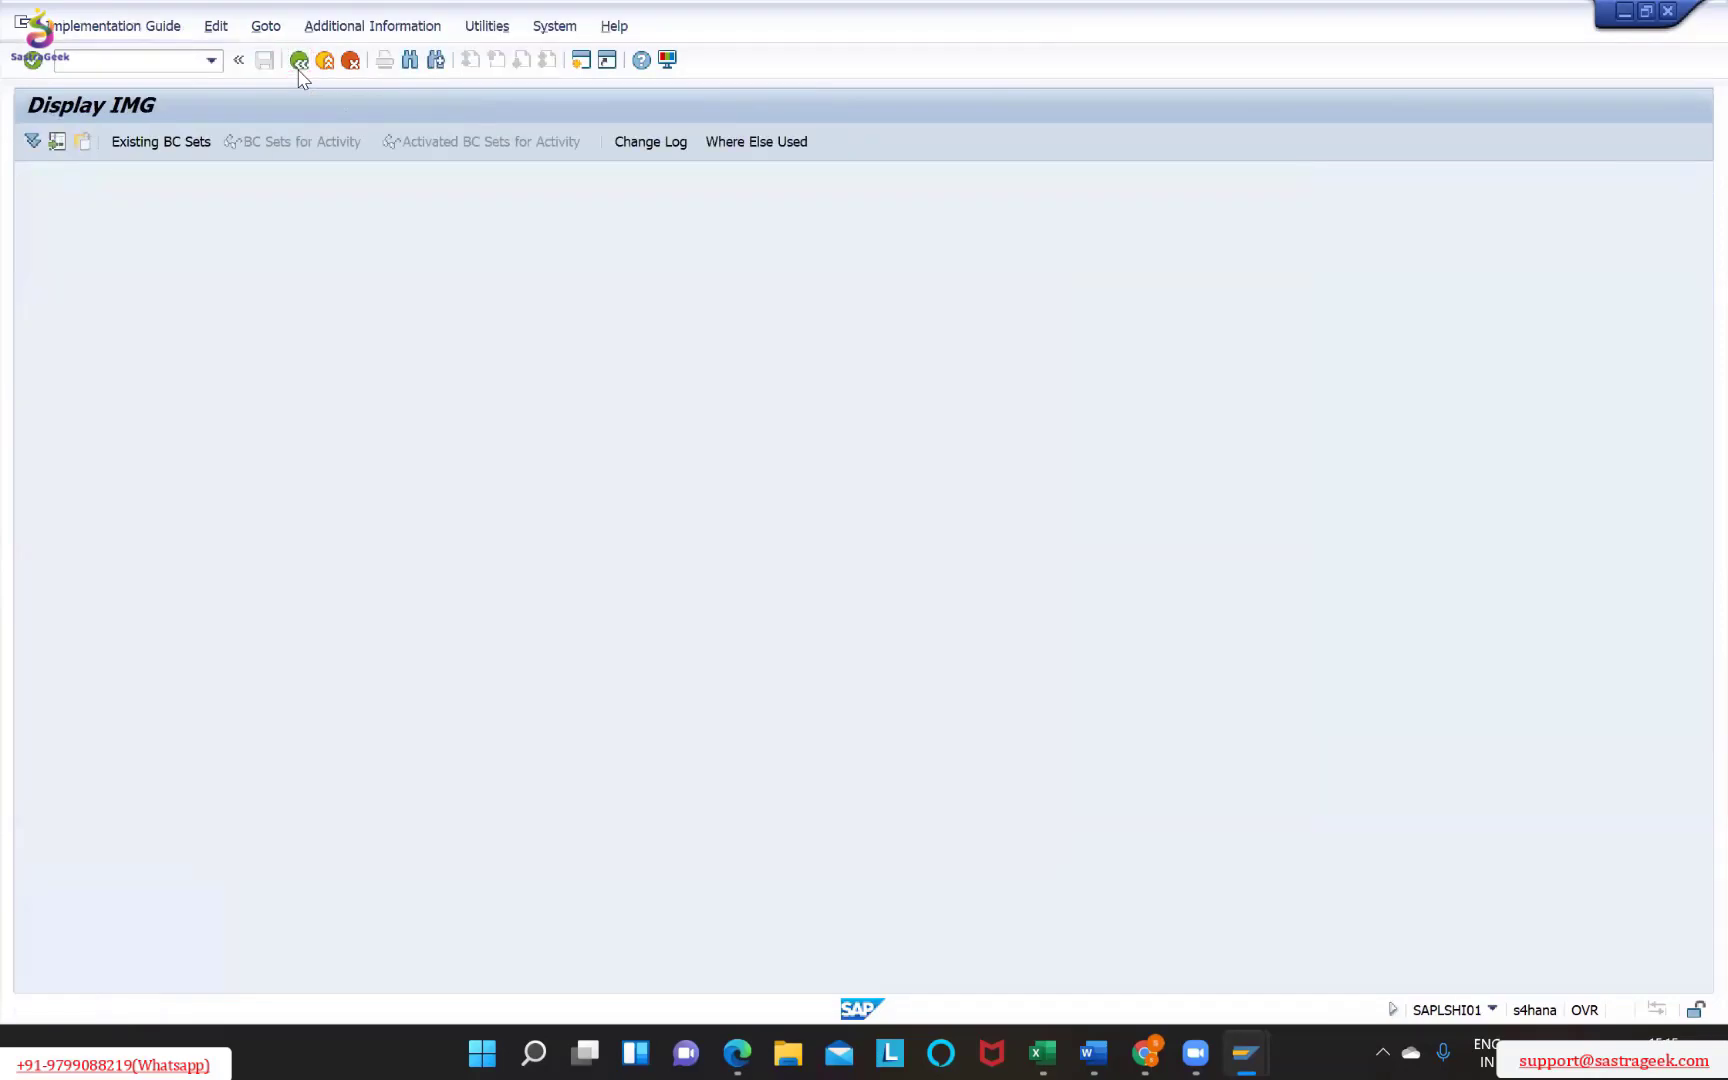
pyautogui.click(299, 65)
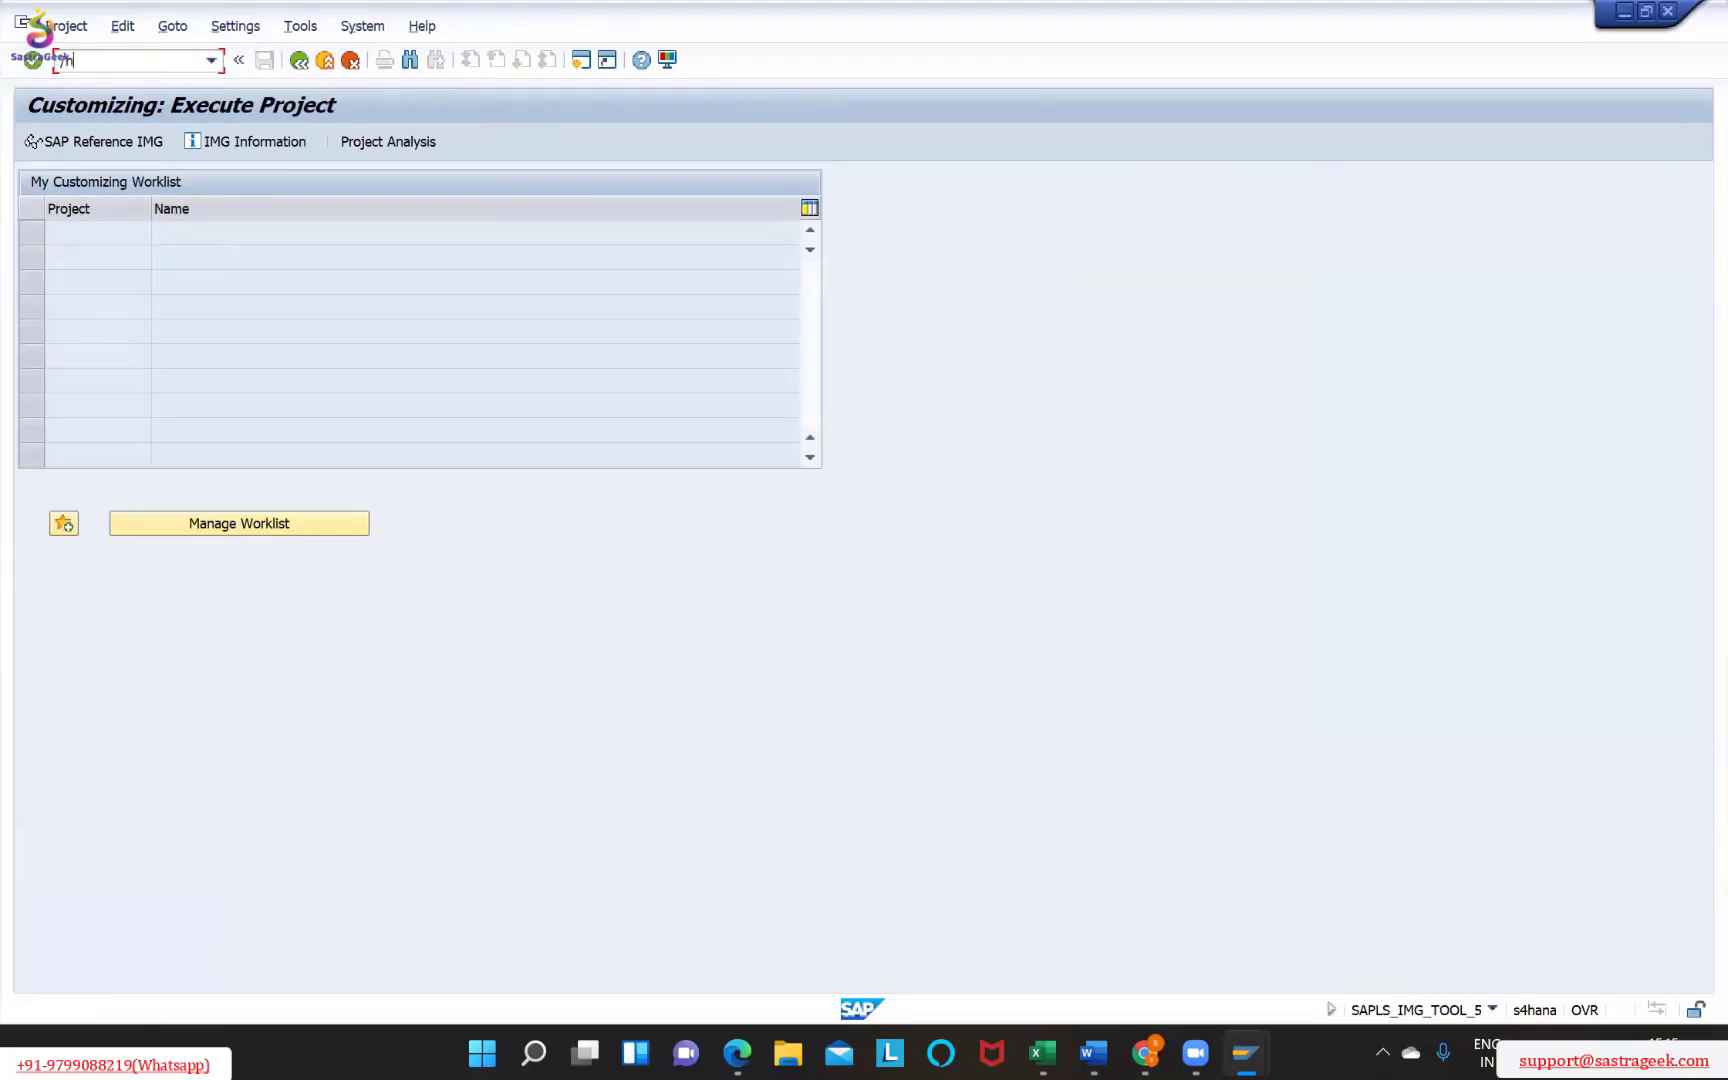
# Start creating storage bin ZWM3-CHK3 in warehouse ZWM3 with /n/scwm/ls01
pyautogui.write('01')
pyautogui.press('Return')
pyautogui.write('zwm3')
pyautogui.press('Return')
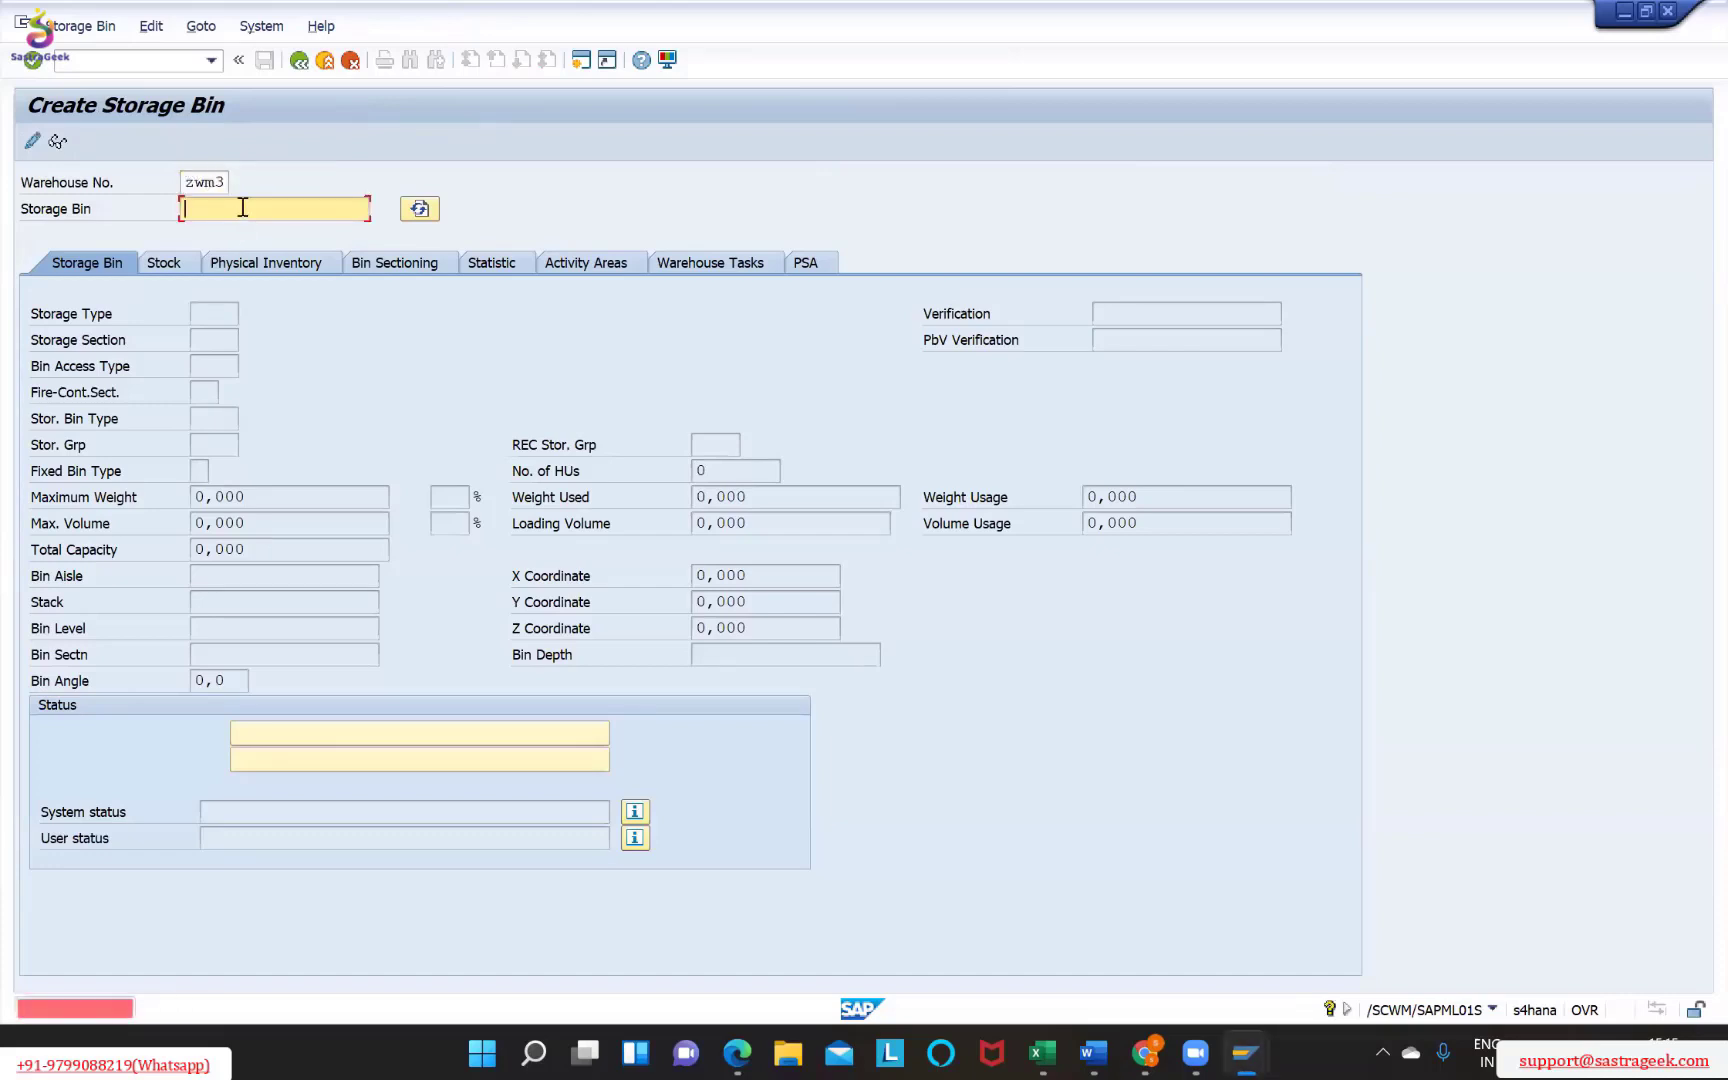
pyautogui.press('capslock')
pyautogui.write('CH')
pyautogui.press('BackSpace')
pyautogui.press('BackSpace')
pyautogui.write('Z')
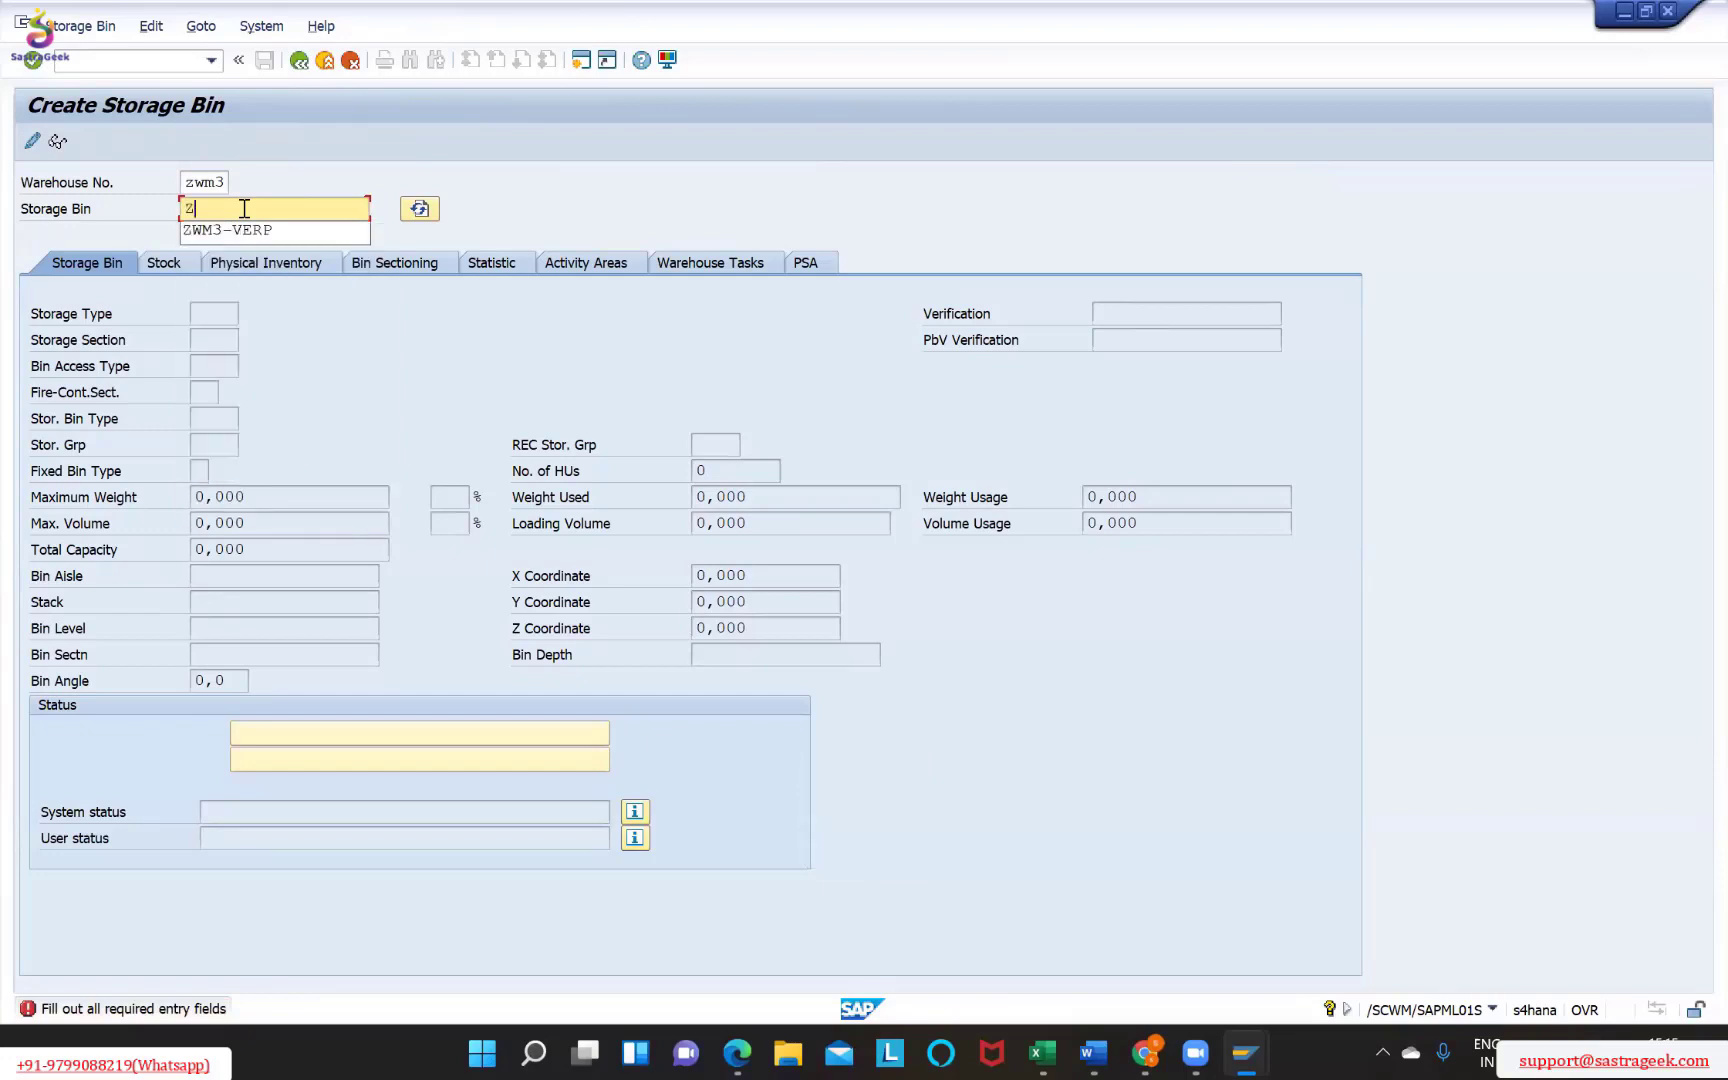
pyautogui.write('WM30C')
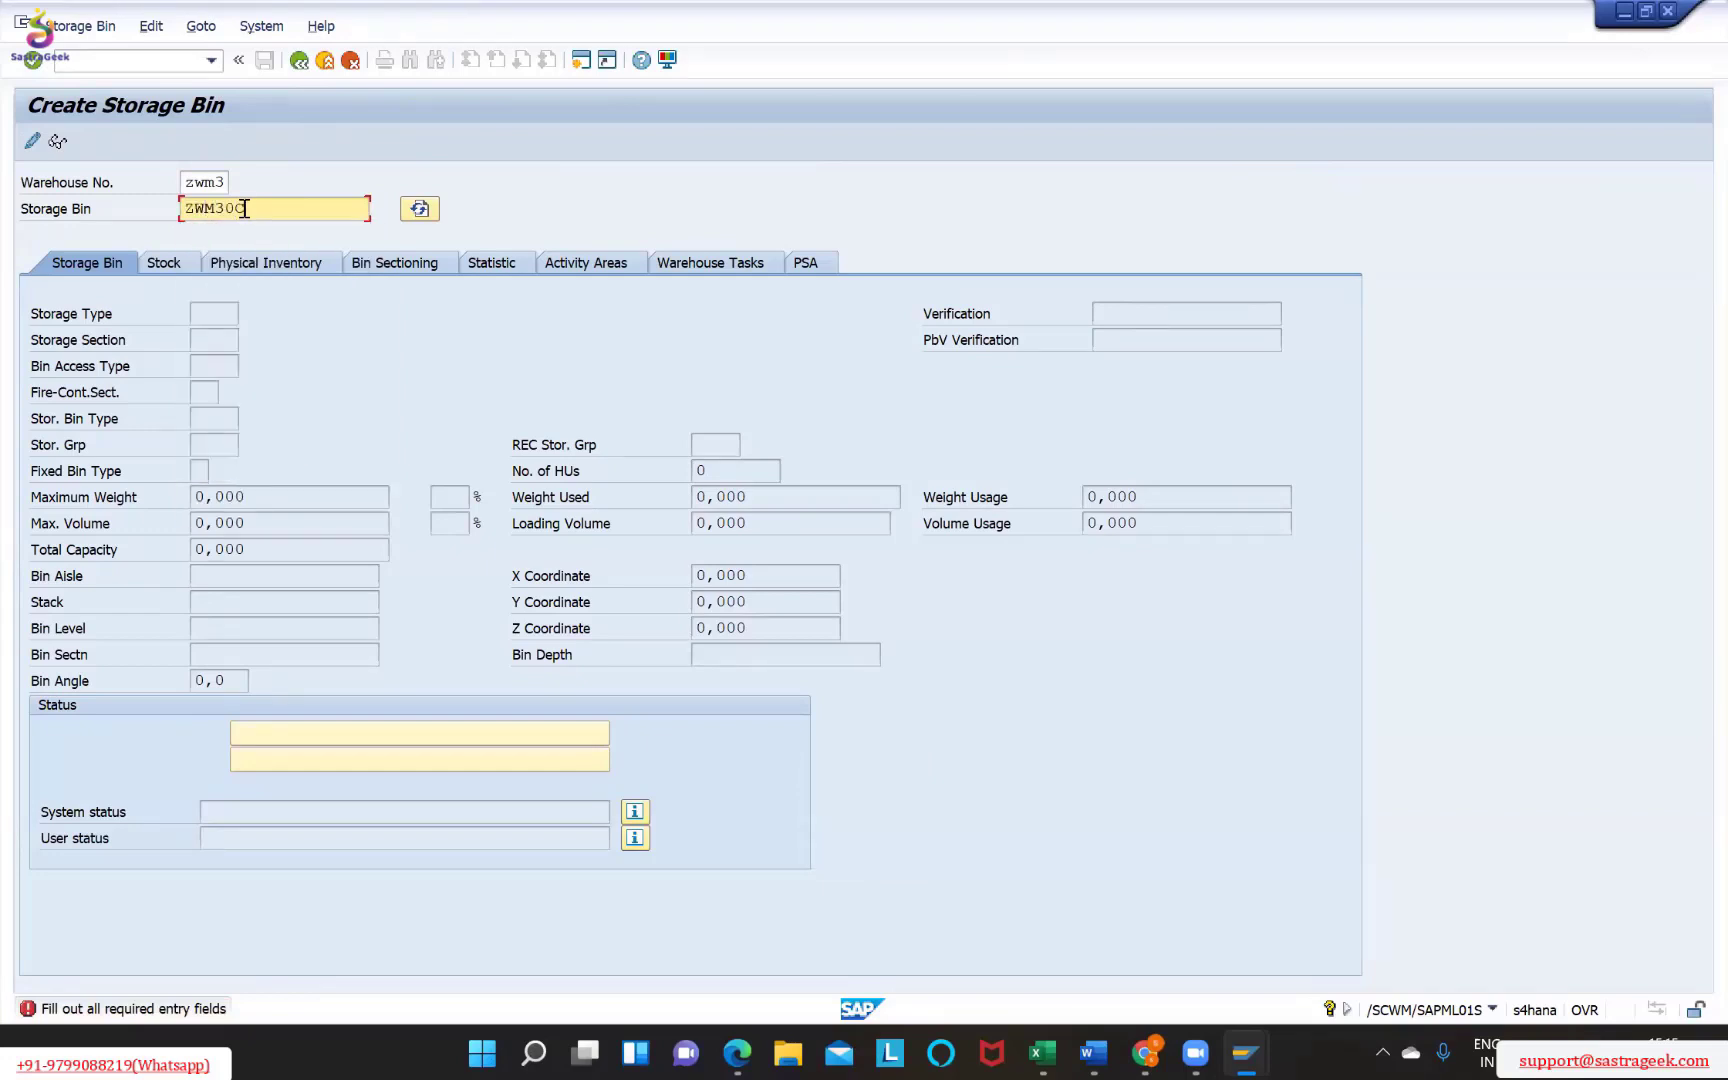
pyautogui.write('HK3')
pyautogui.press('Return')
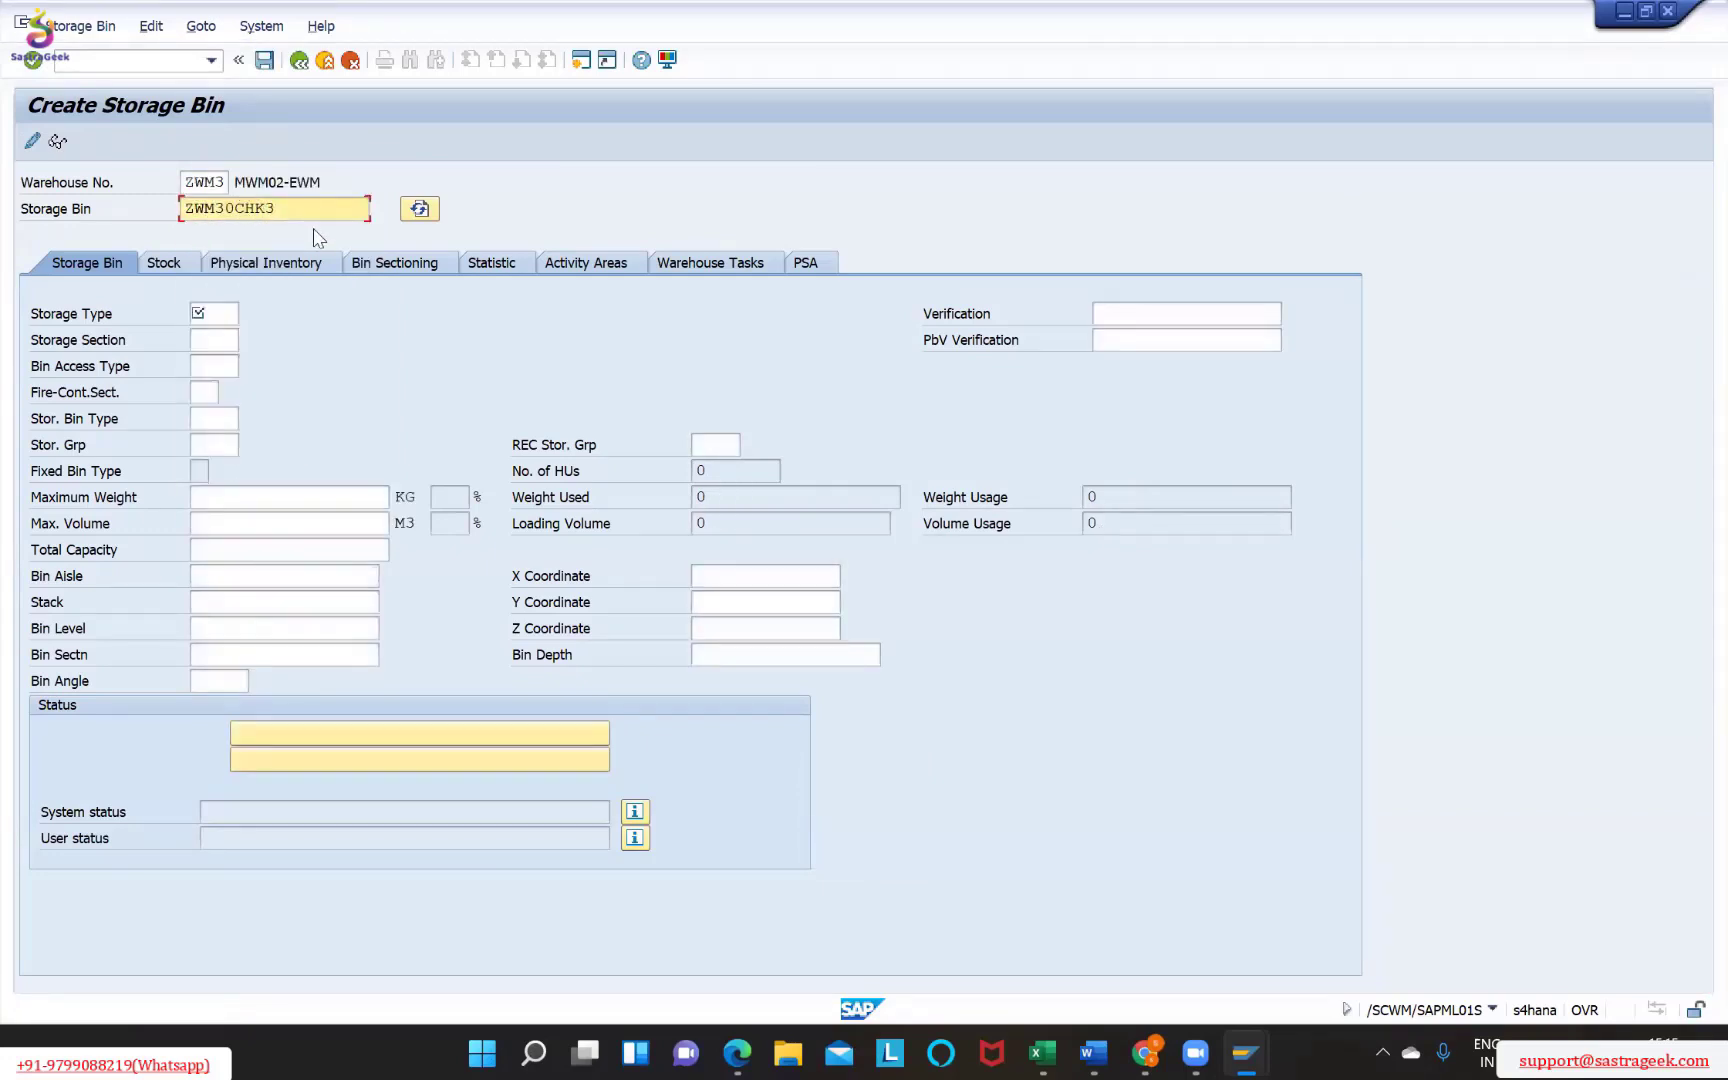
pyautogui.press('BackSpace')
pyautogui.press('BackSpace')
pyautogui.press('BackSpace')
pyautogui.press('BackSpace')
pyautogui.press('BackSpace')
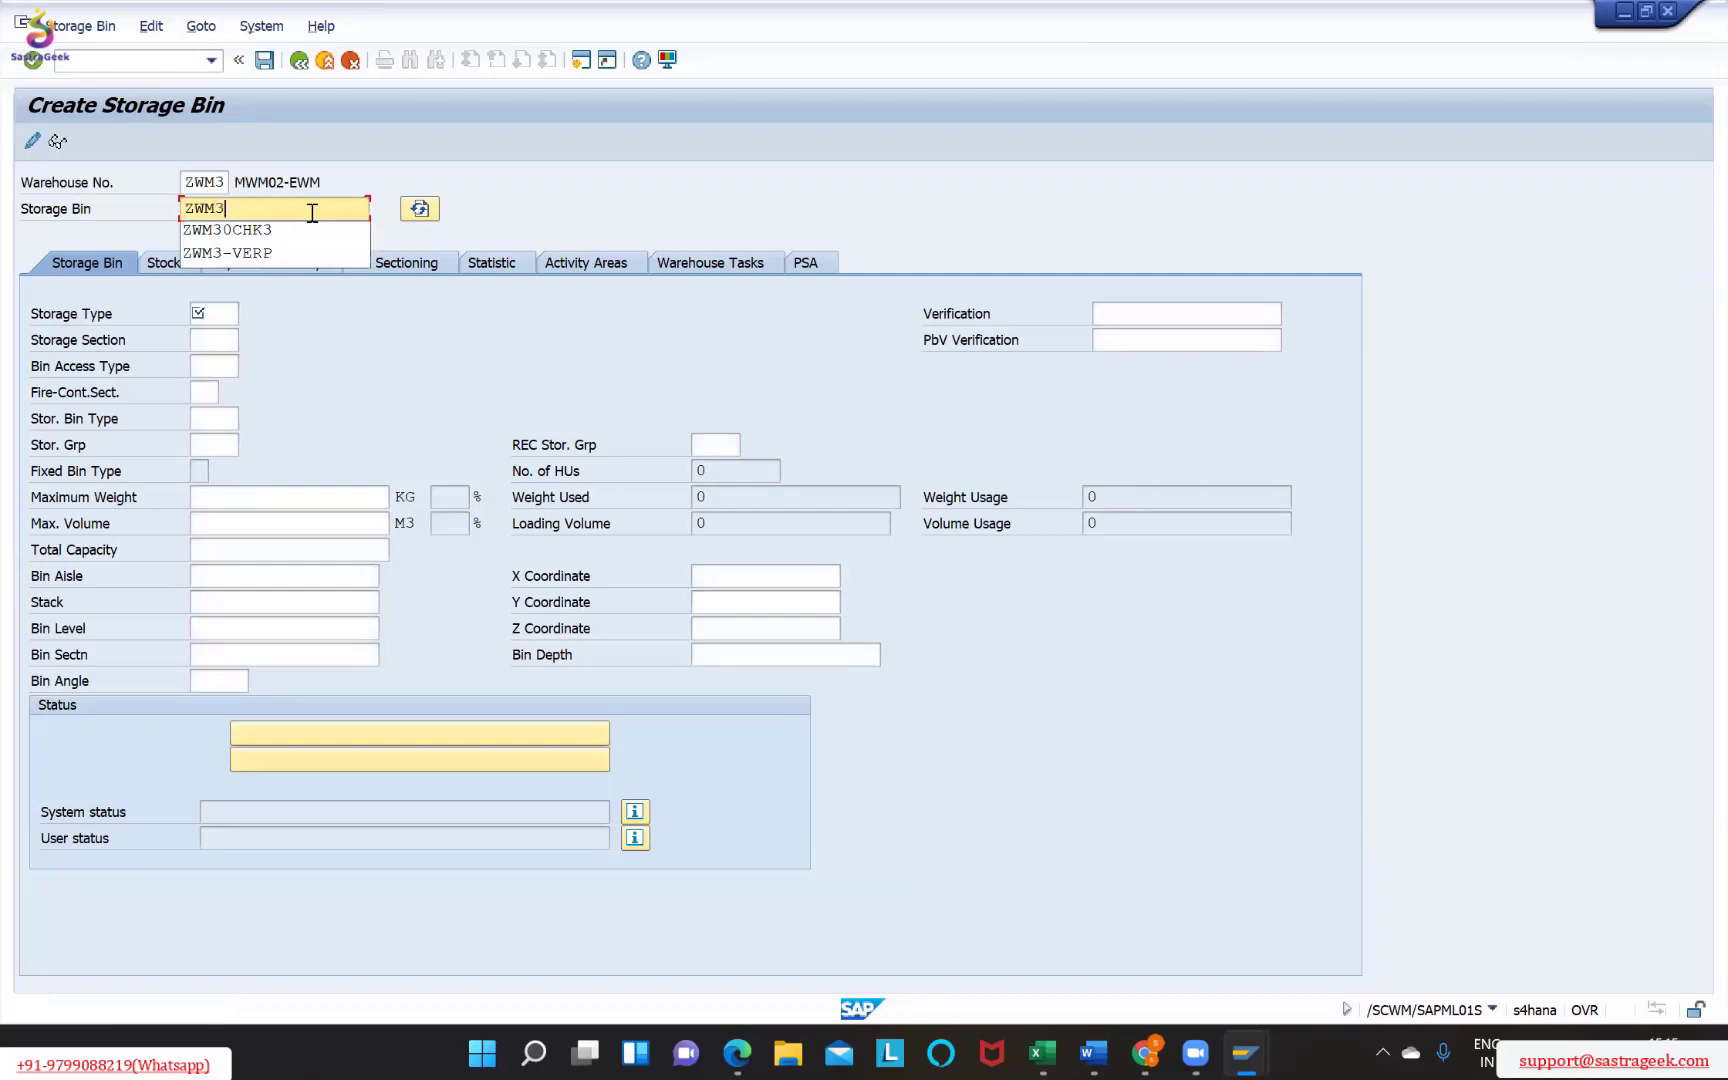
pyautogui.write('-CH')
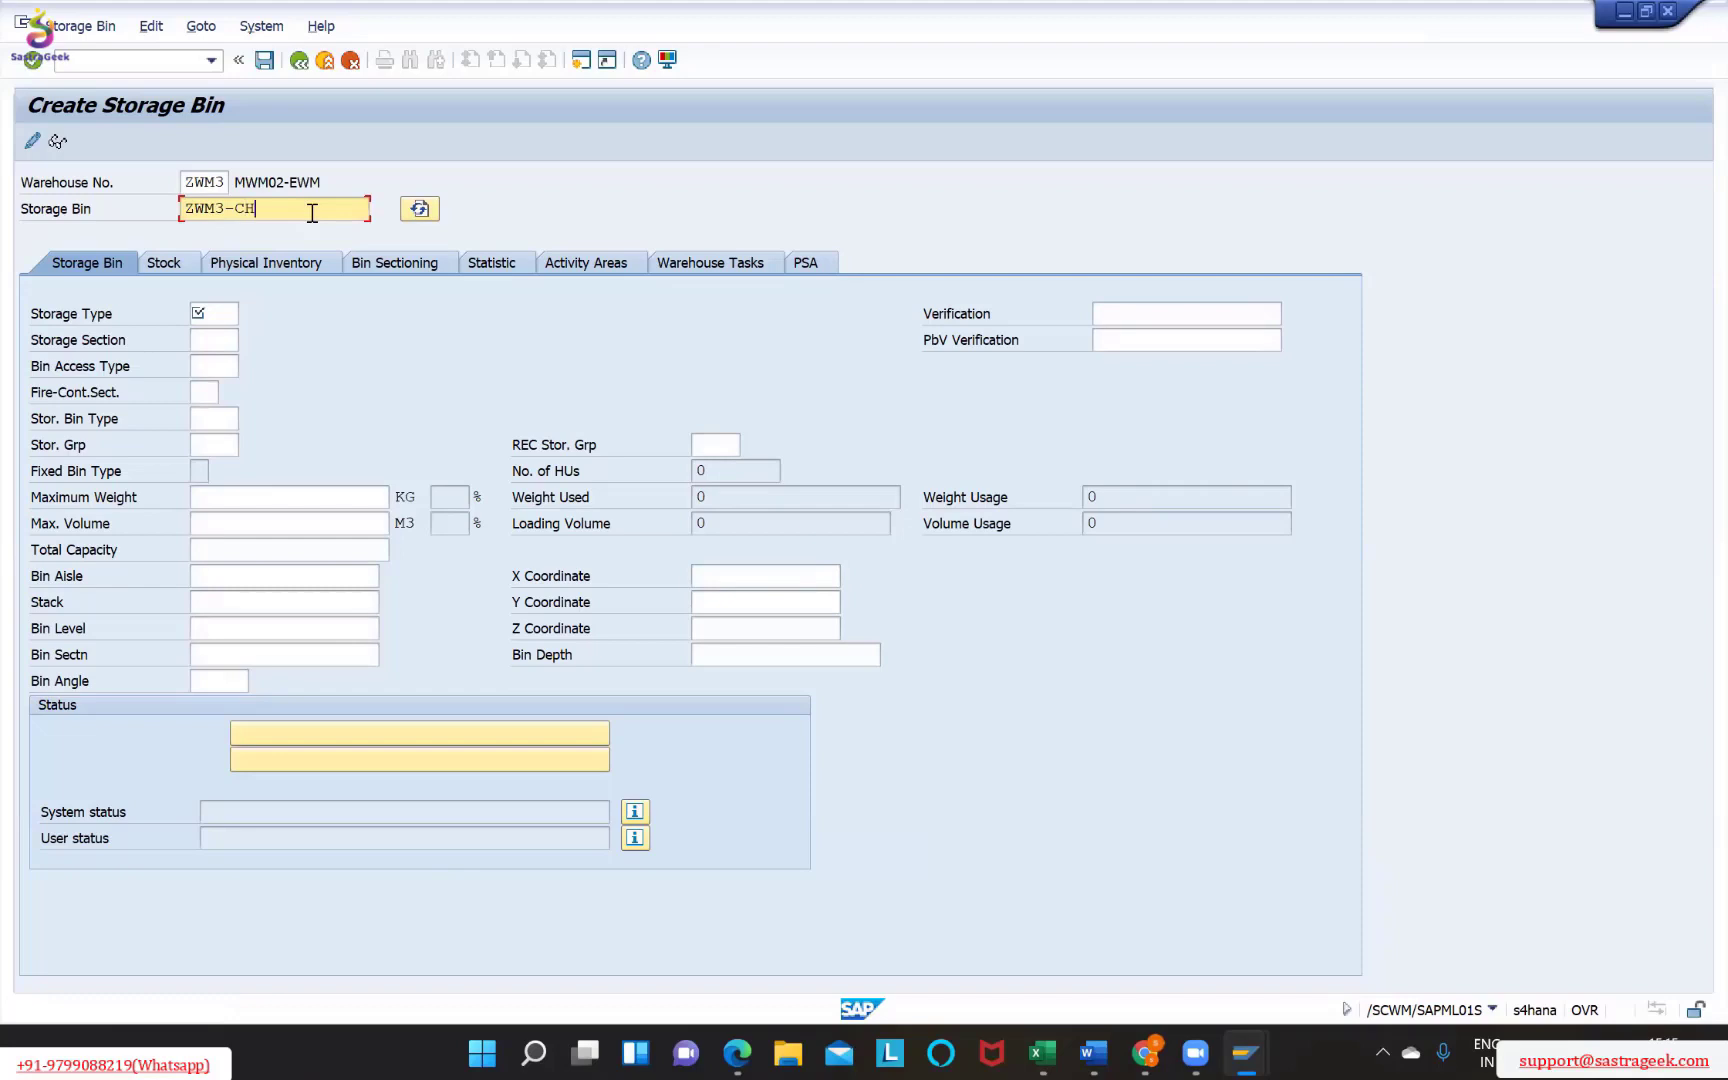
pyautogui.write('K3')
pyautogui.press('Return')
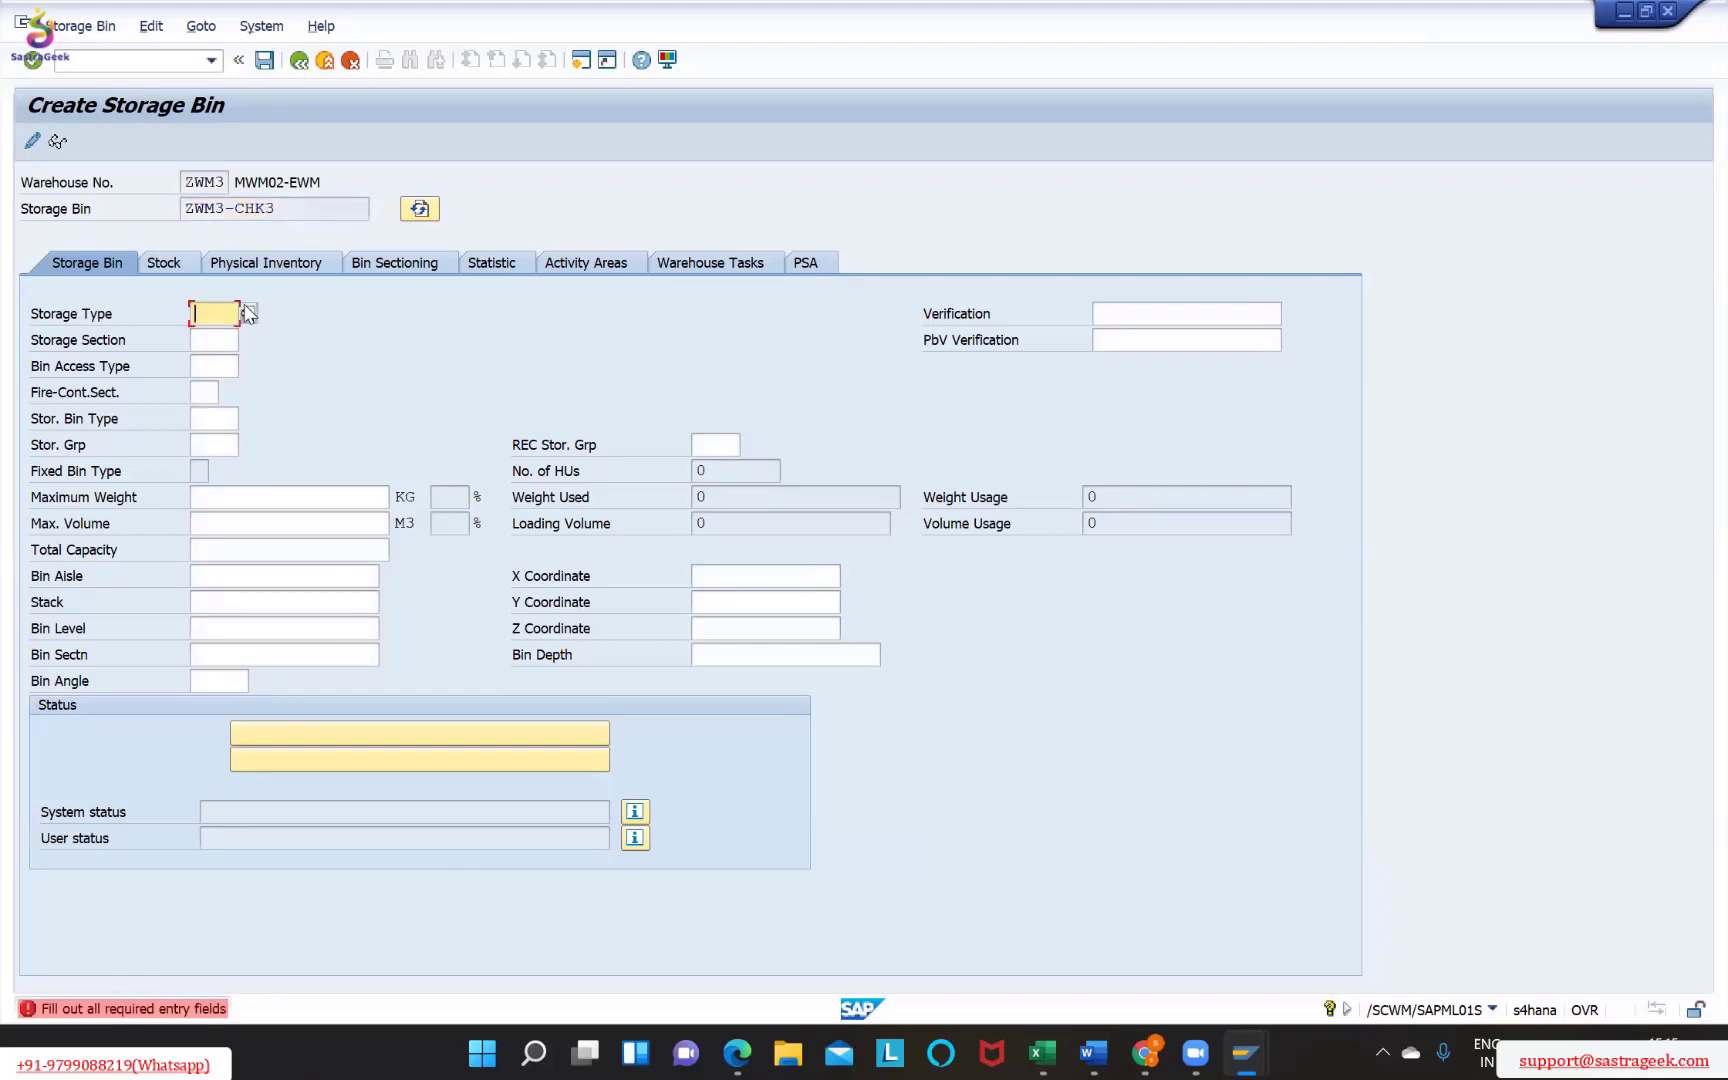
# Give the bin storage type YARD and section CHK3, then save it
pyautogui.click(248, 313)
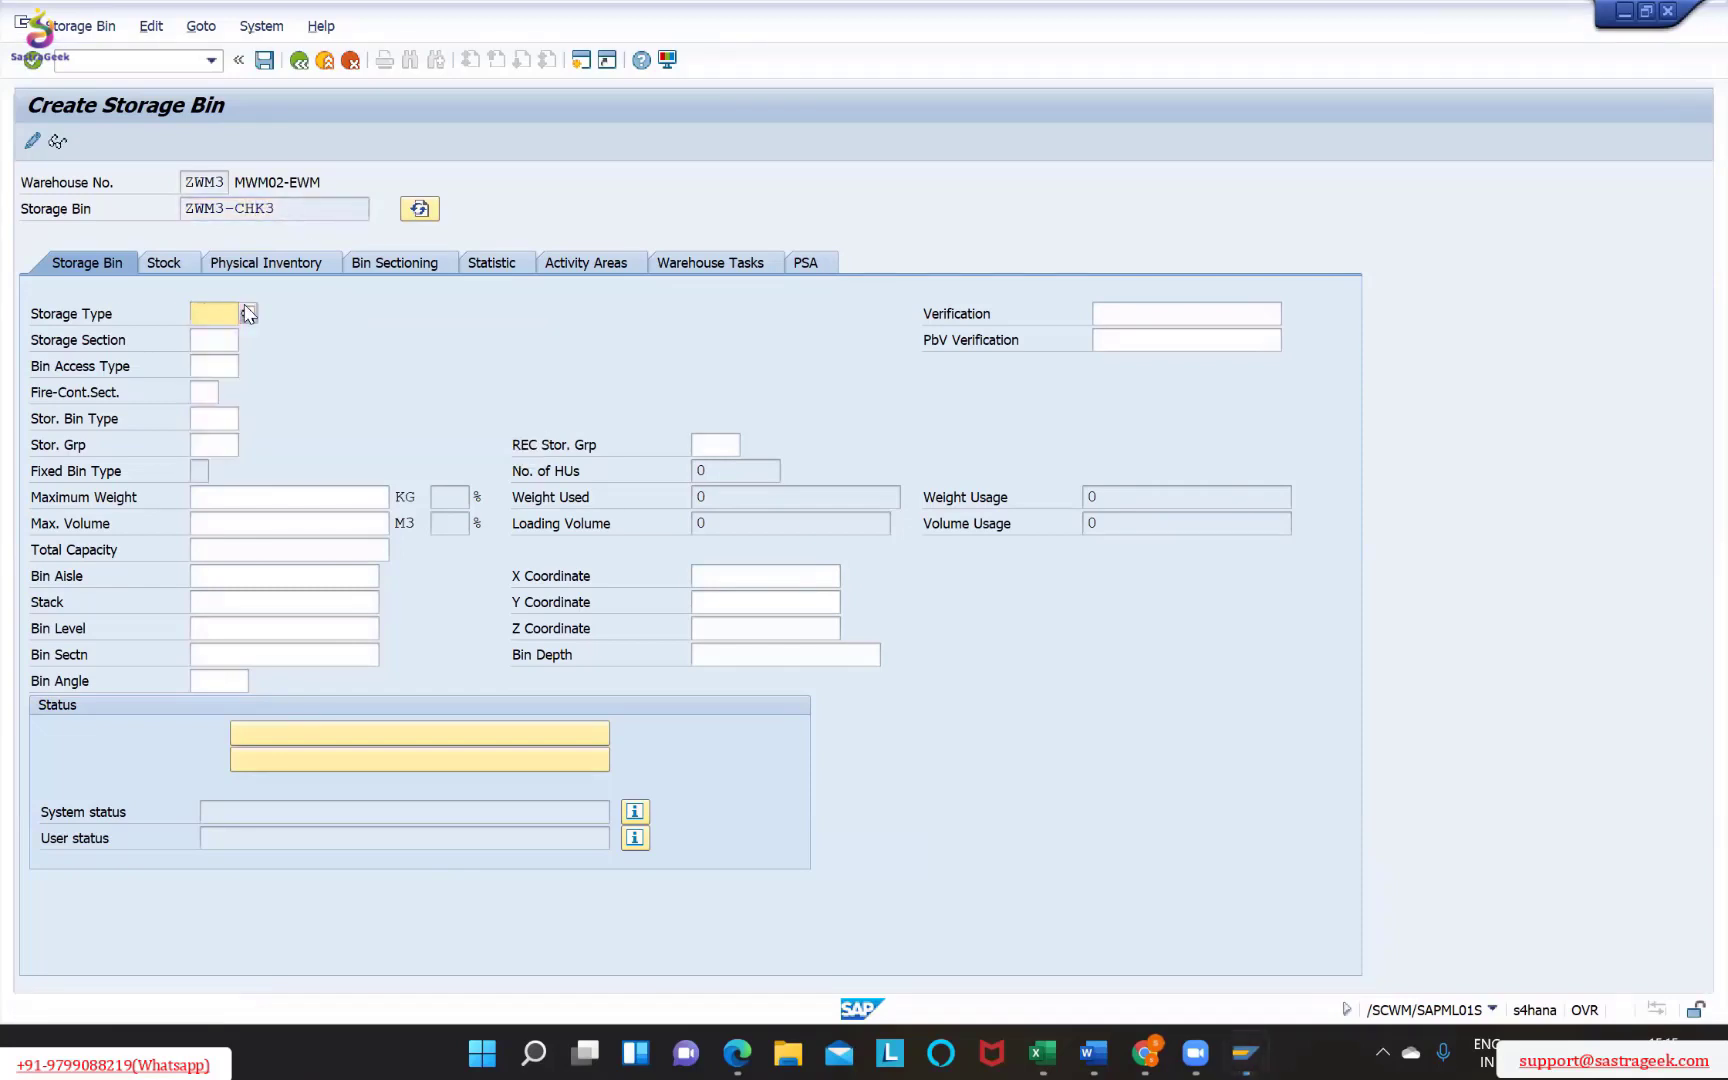
pyautogui.write('YARD')
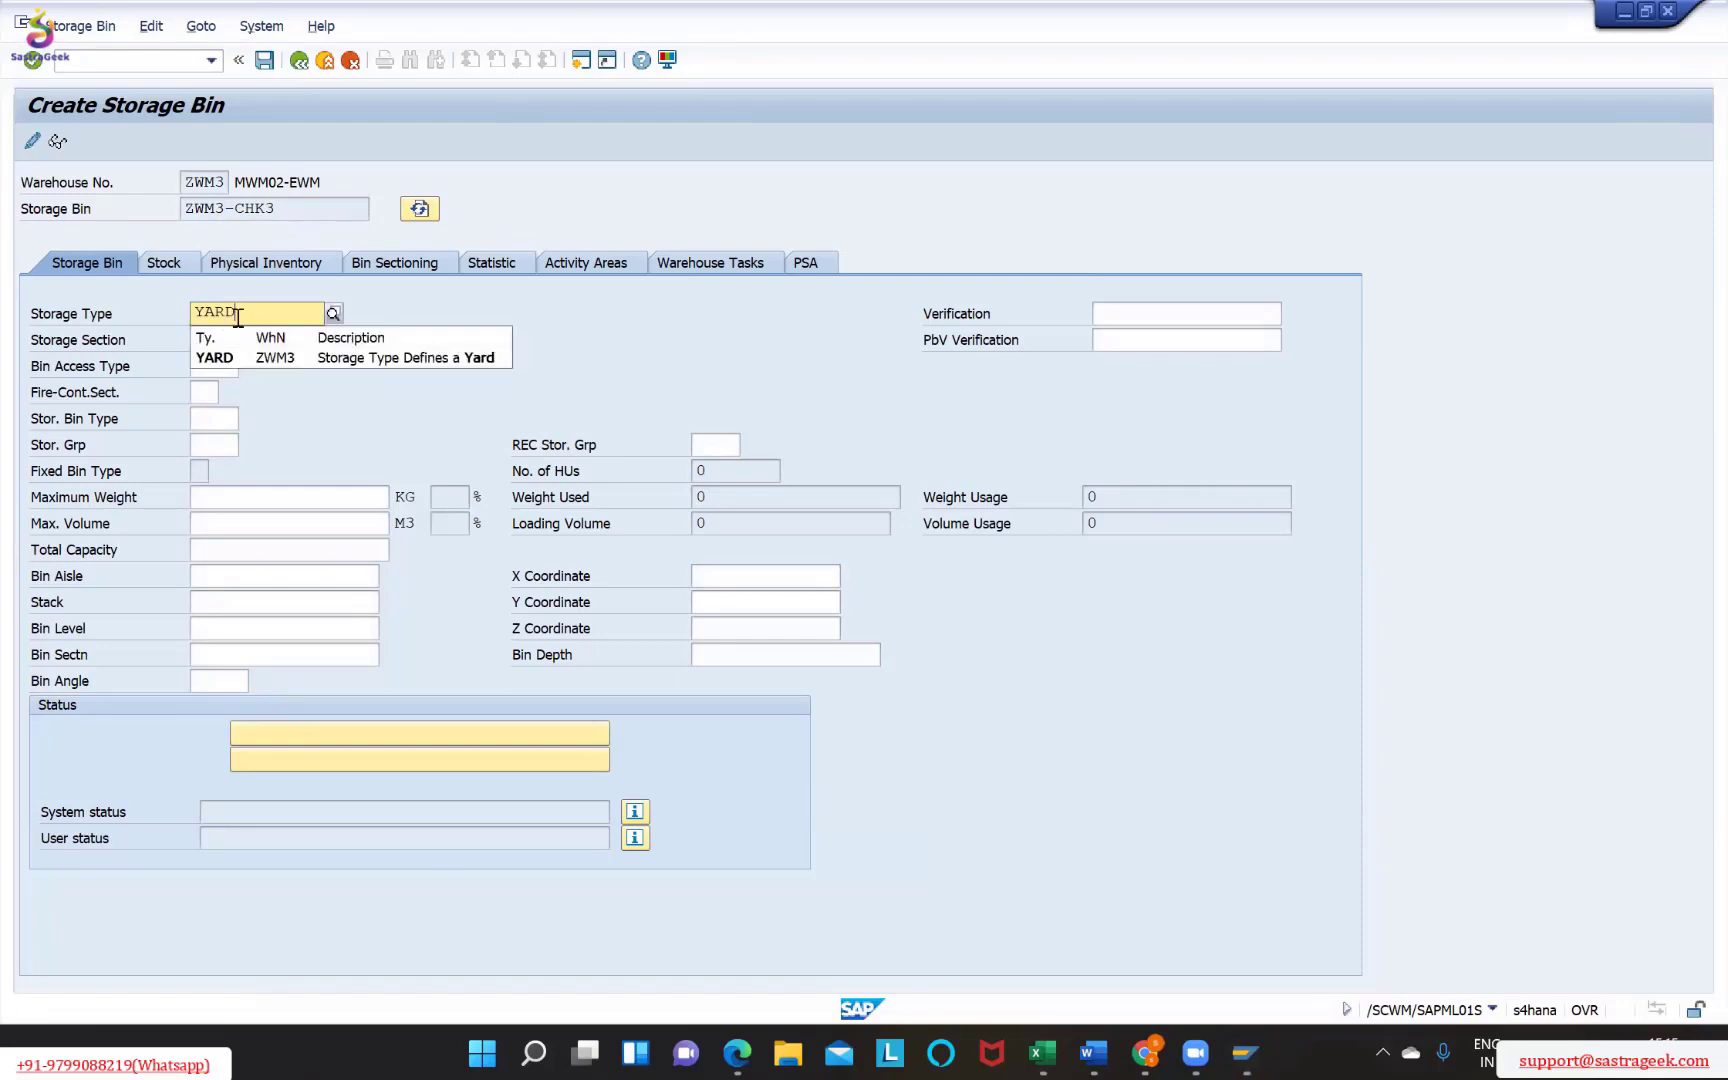
pyautogui.click(224, 359)
pyautogui.click(219, 345)
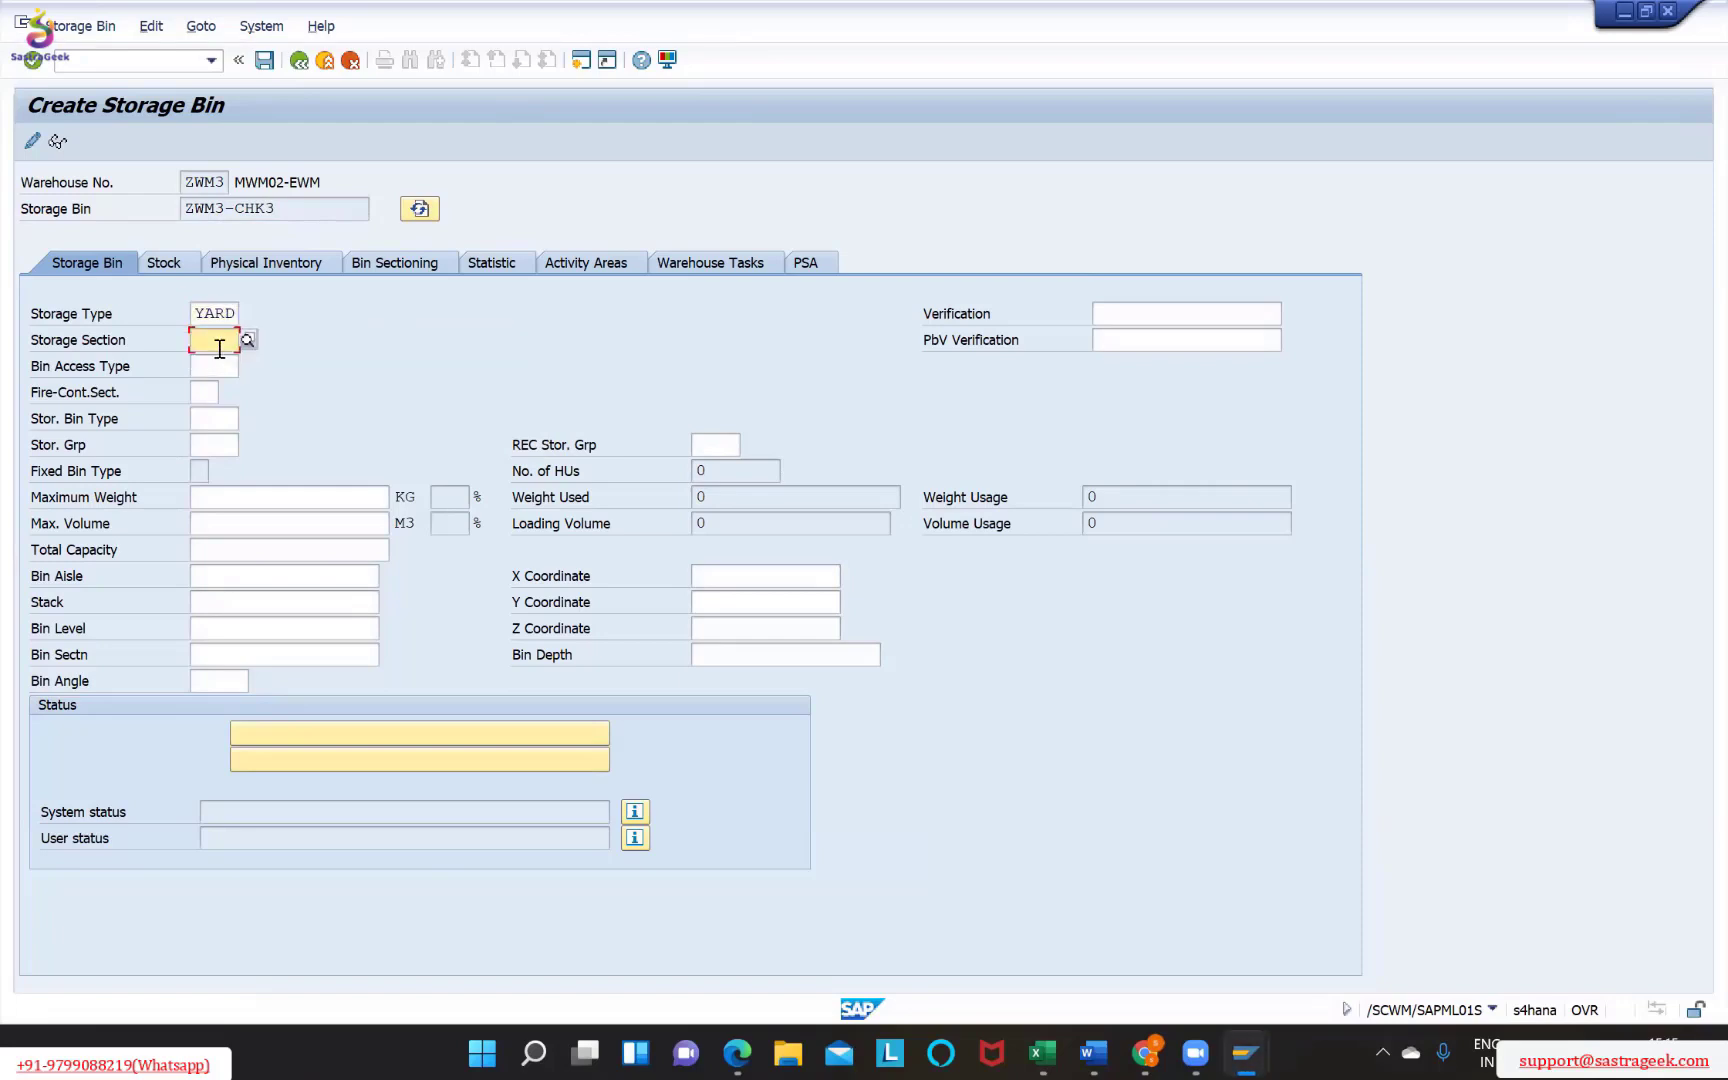
pyautogui.click(245, 344)
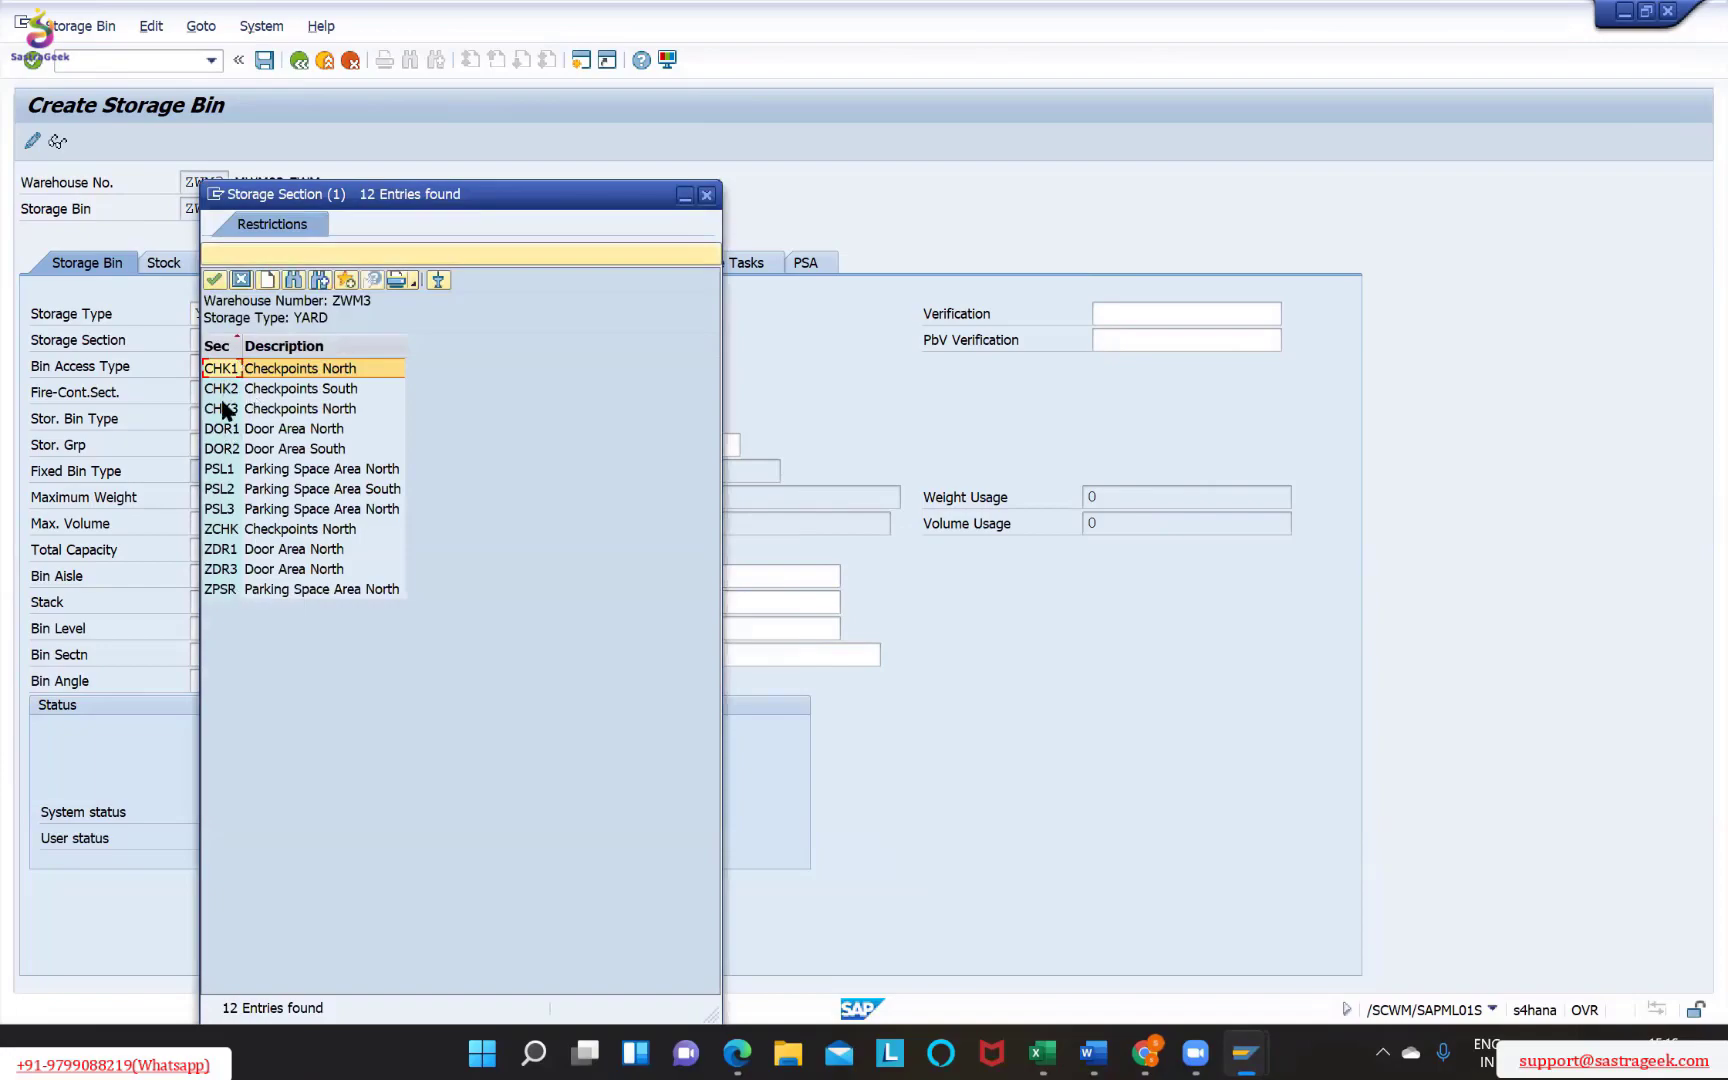
pyautogui.doubleClick(222, 408)
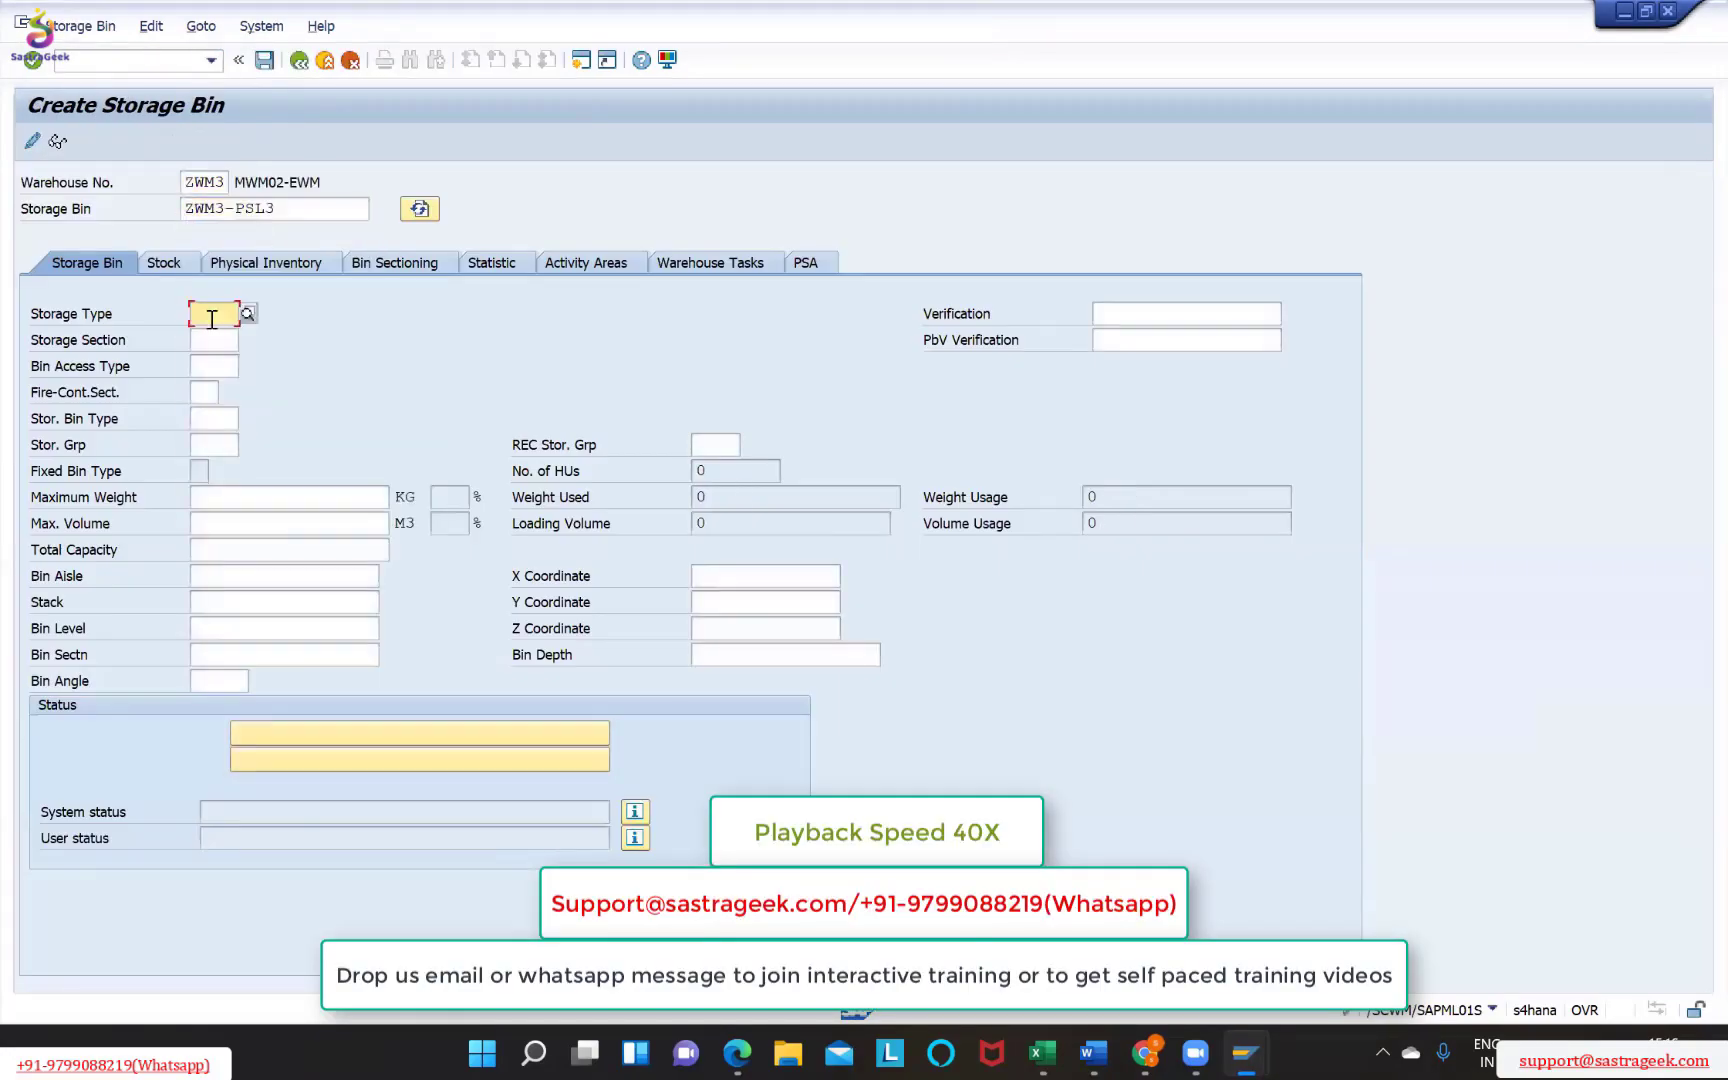
pyautogui.hotkey('ctrl', 's')
pyautogui.press('F3')
# Search for and open transportation unit TZ-456-BL
pyautogui.press('Return')
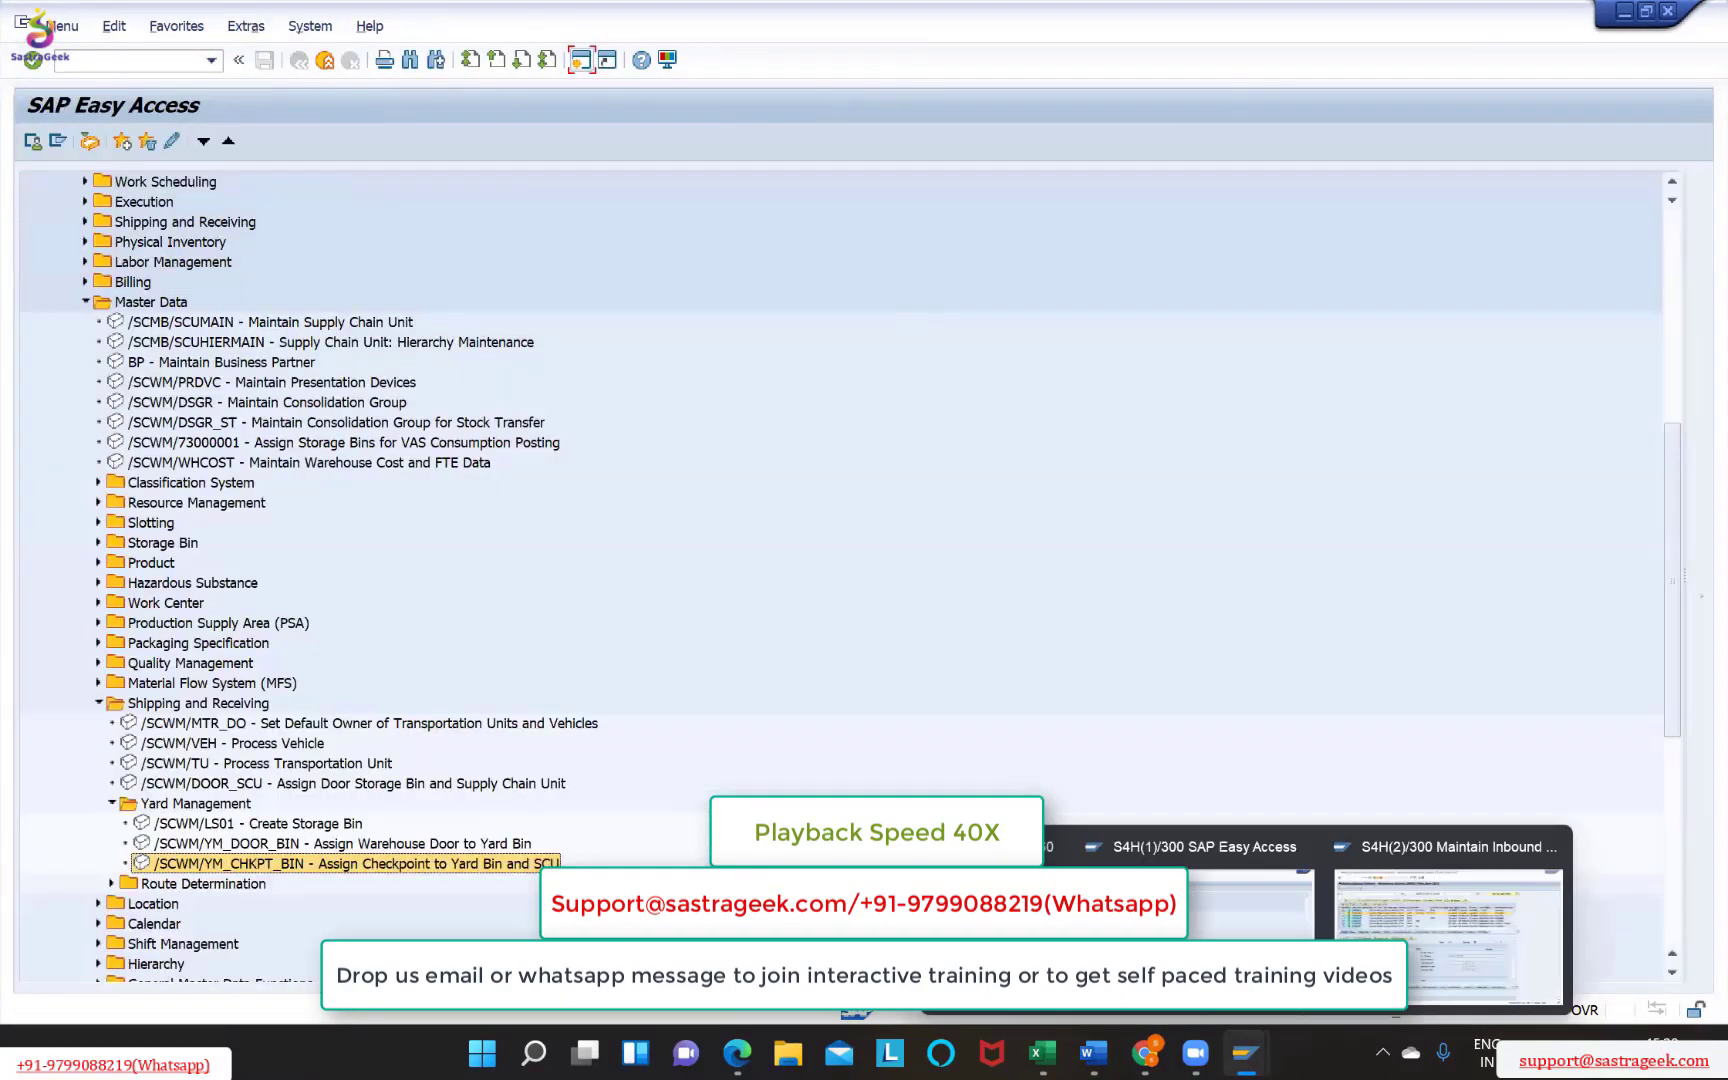
pyautogui.click(370, 872)
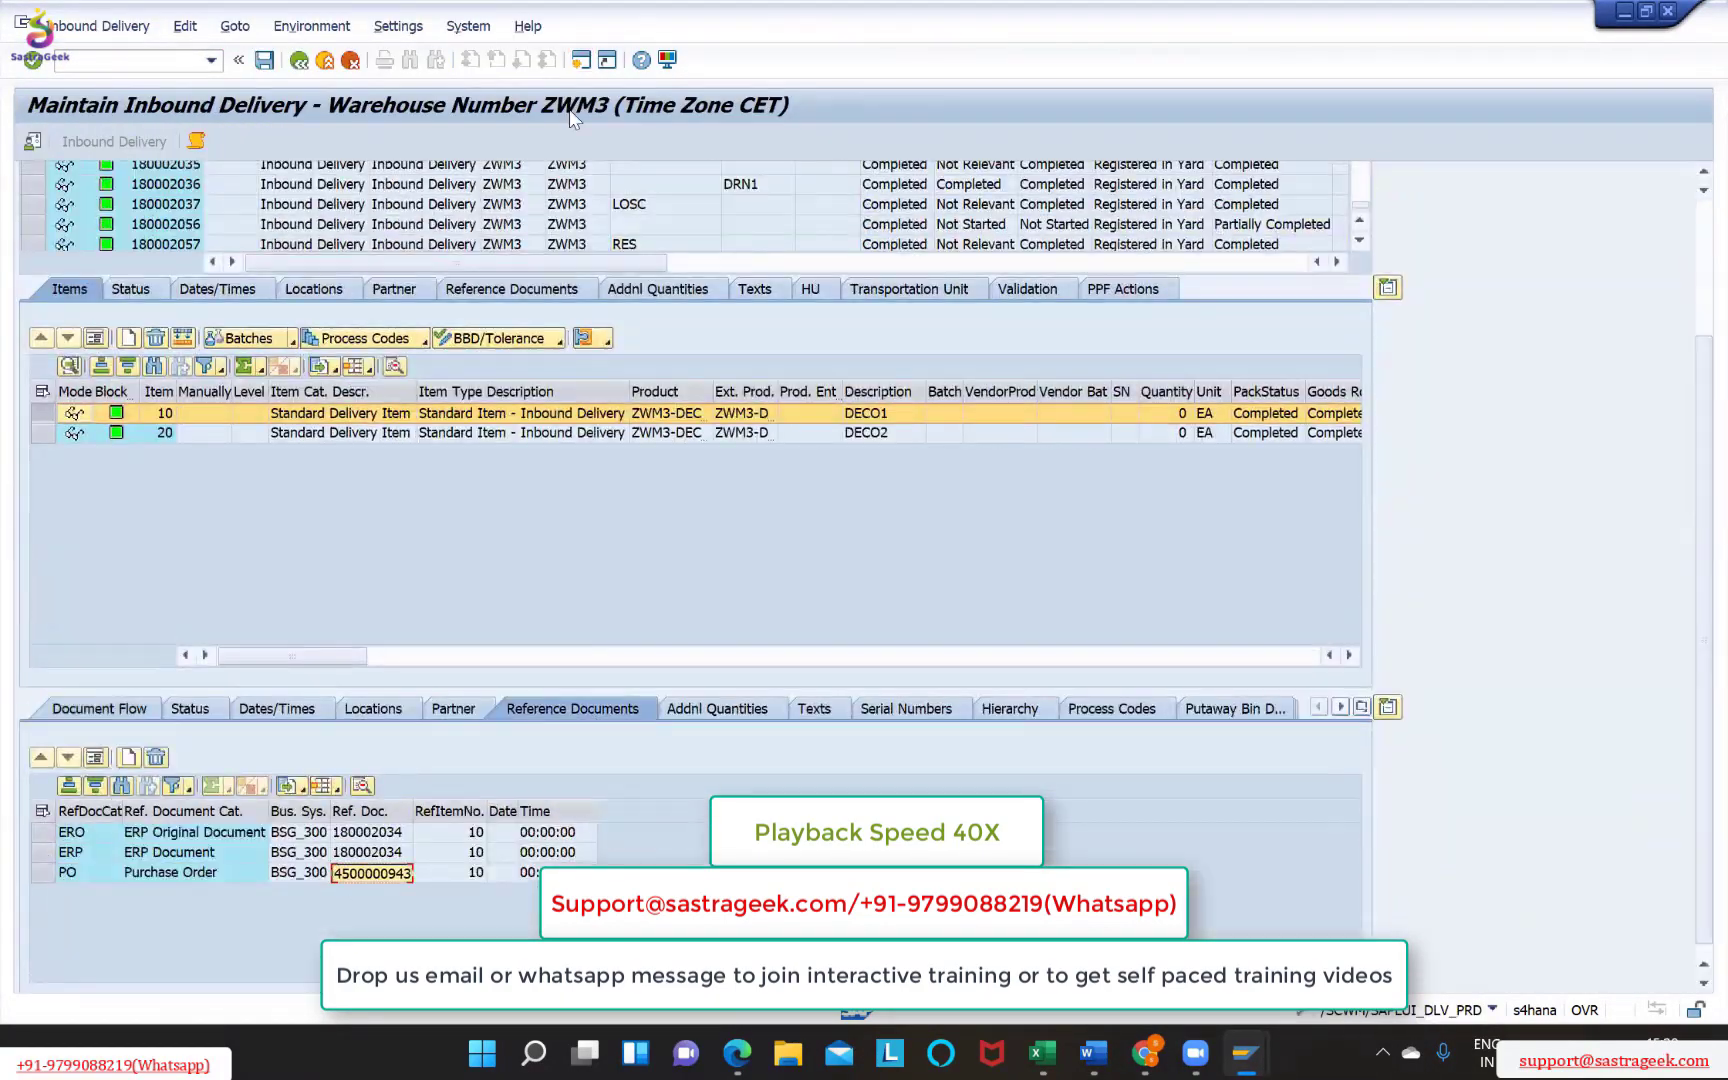
pyautogui.doubleClick(370, 872)
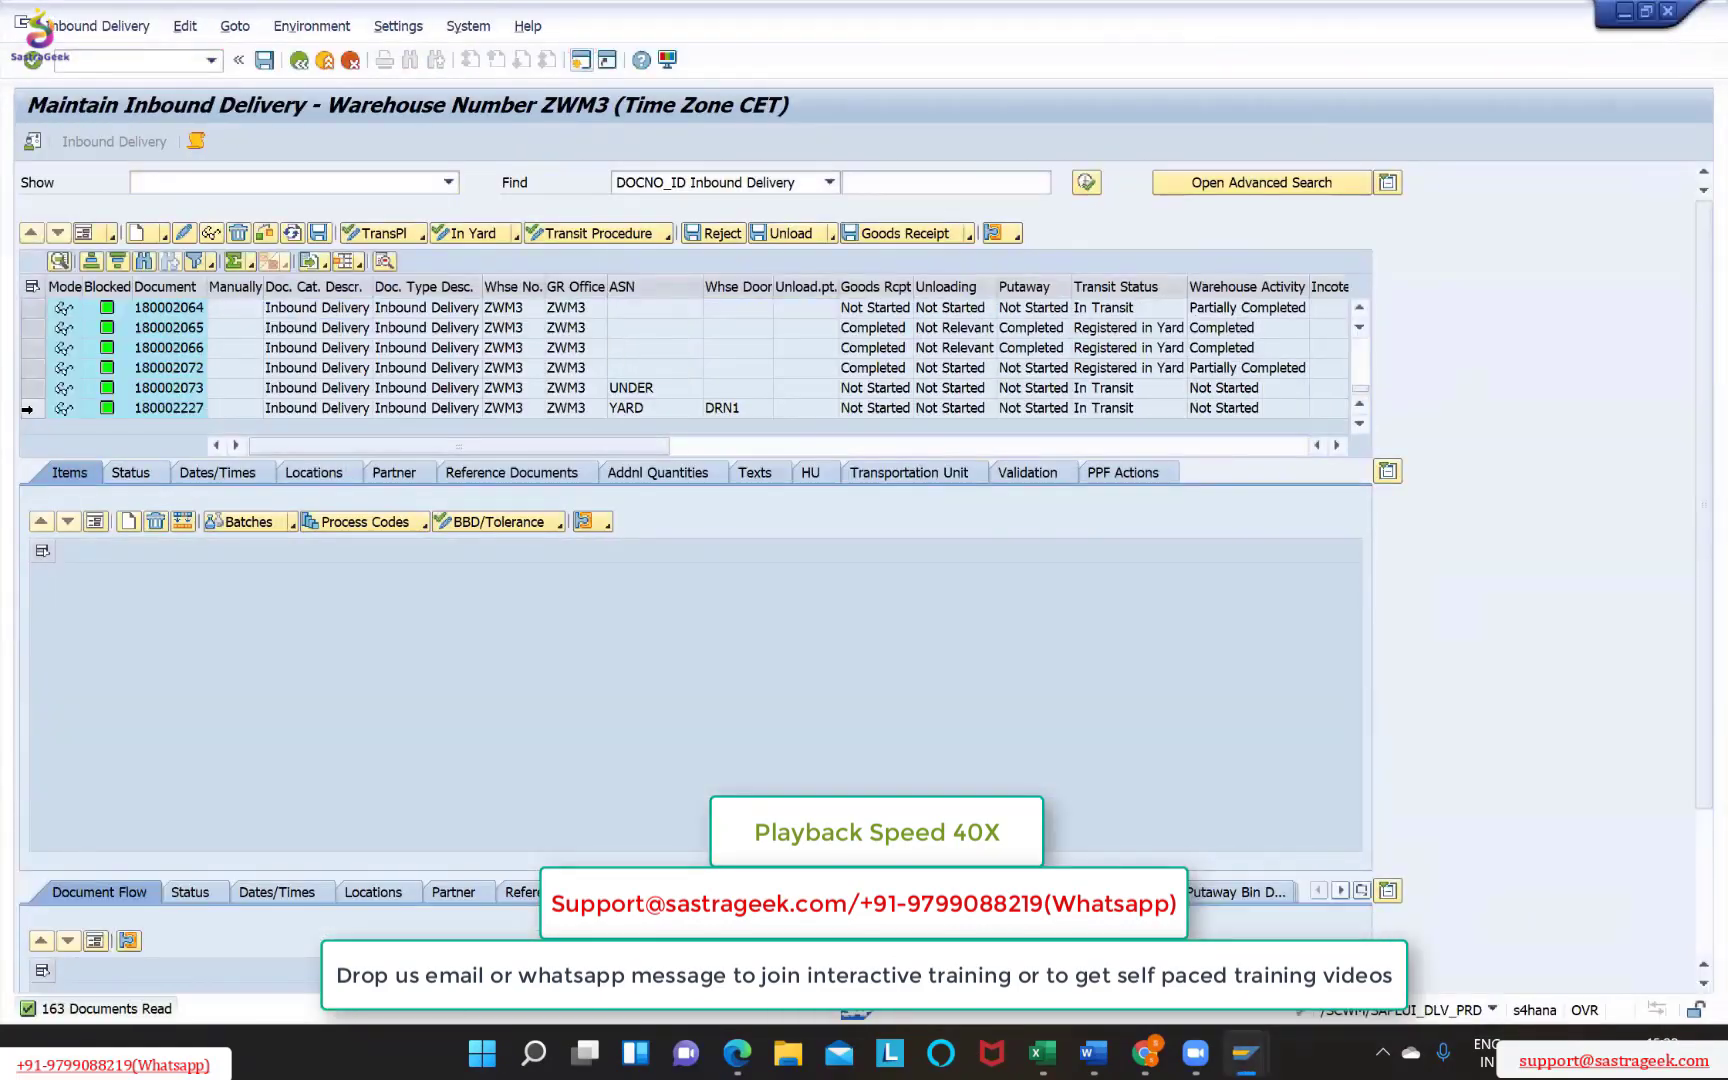
pyautogui.click(417, 272)
pyautogui.write('TZ-456')
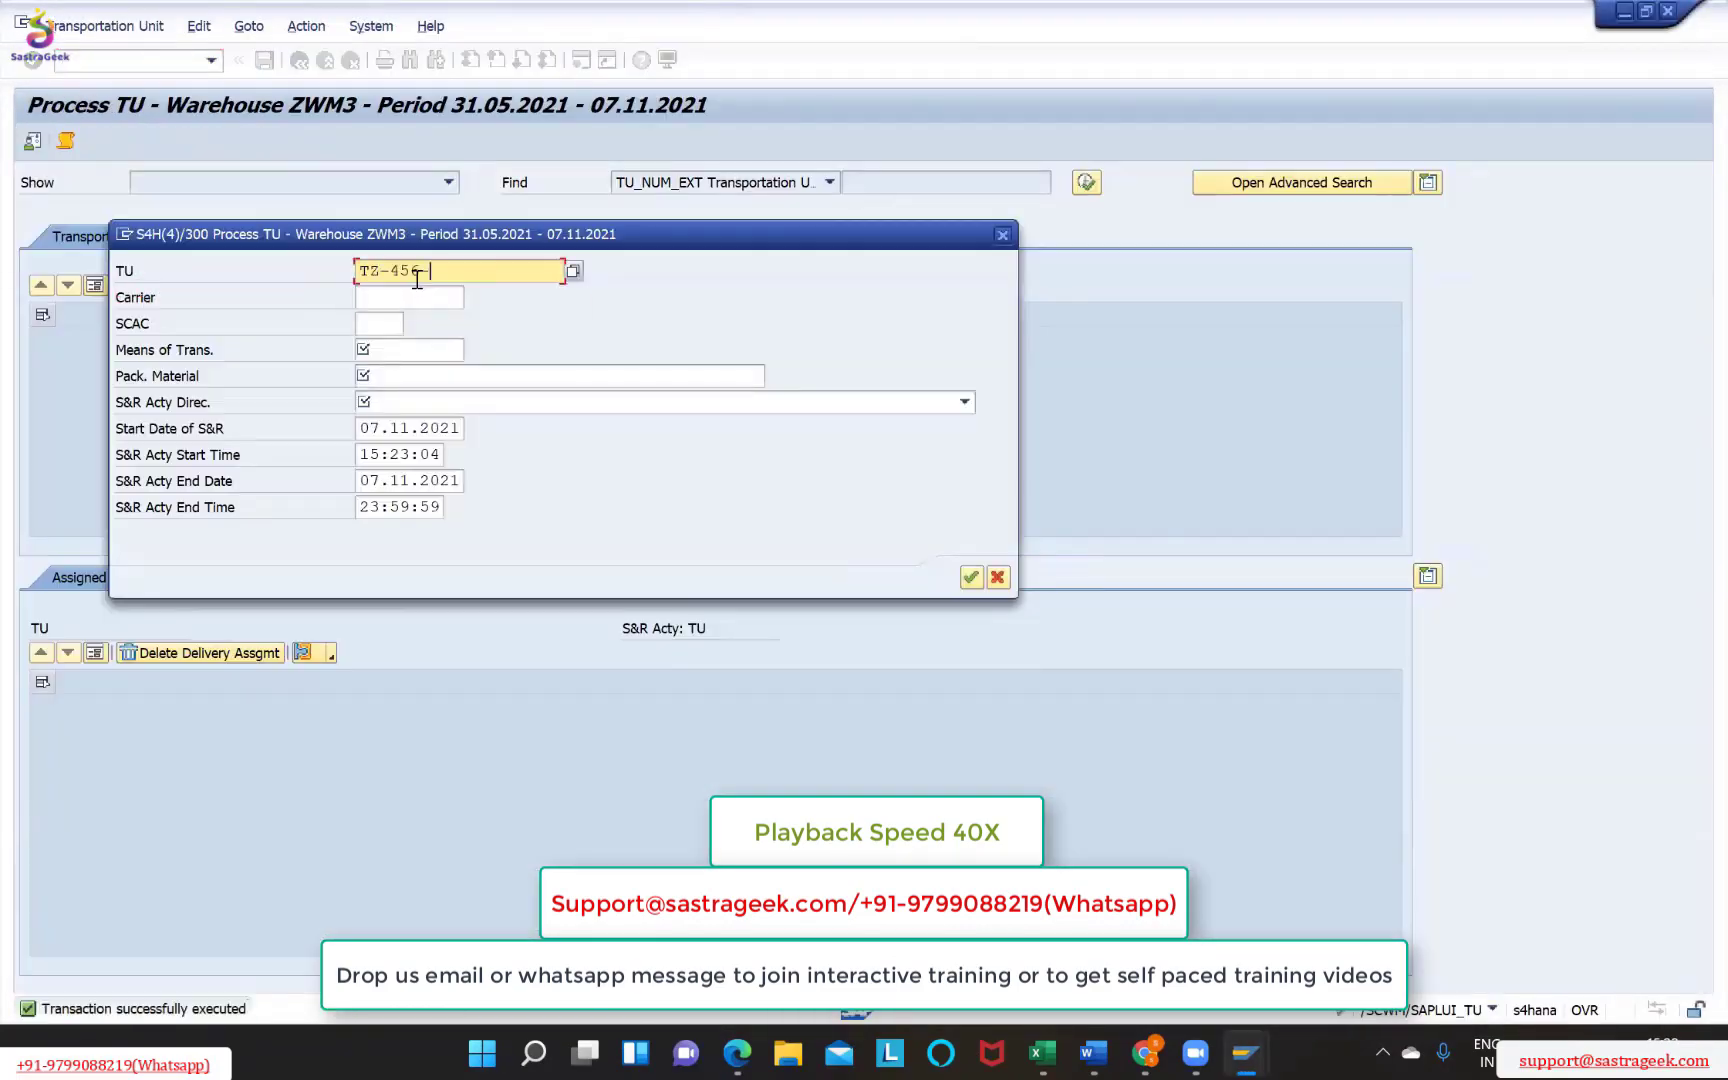
pyautogui.press('Return')
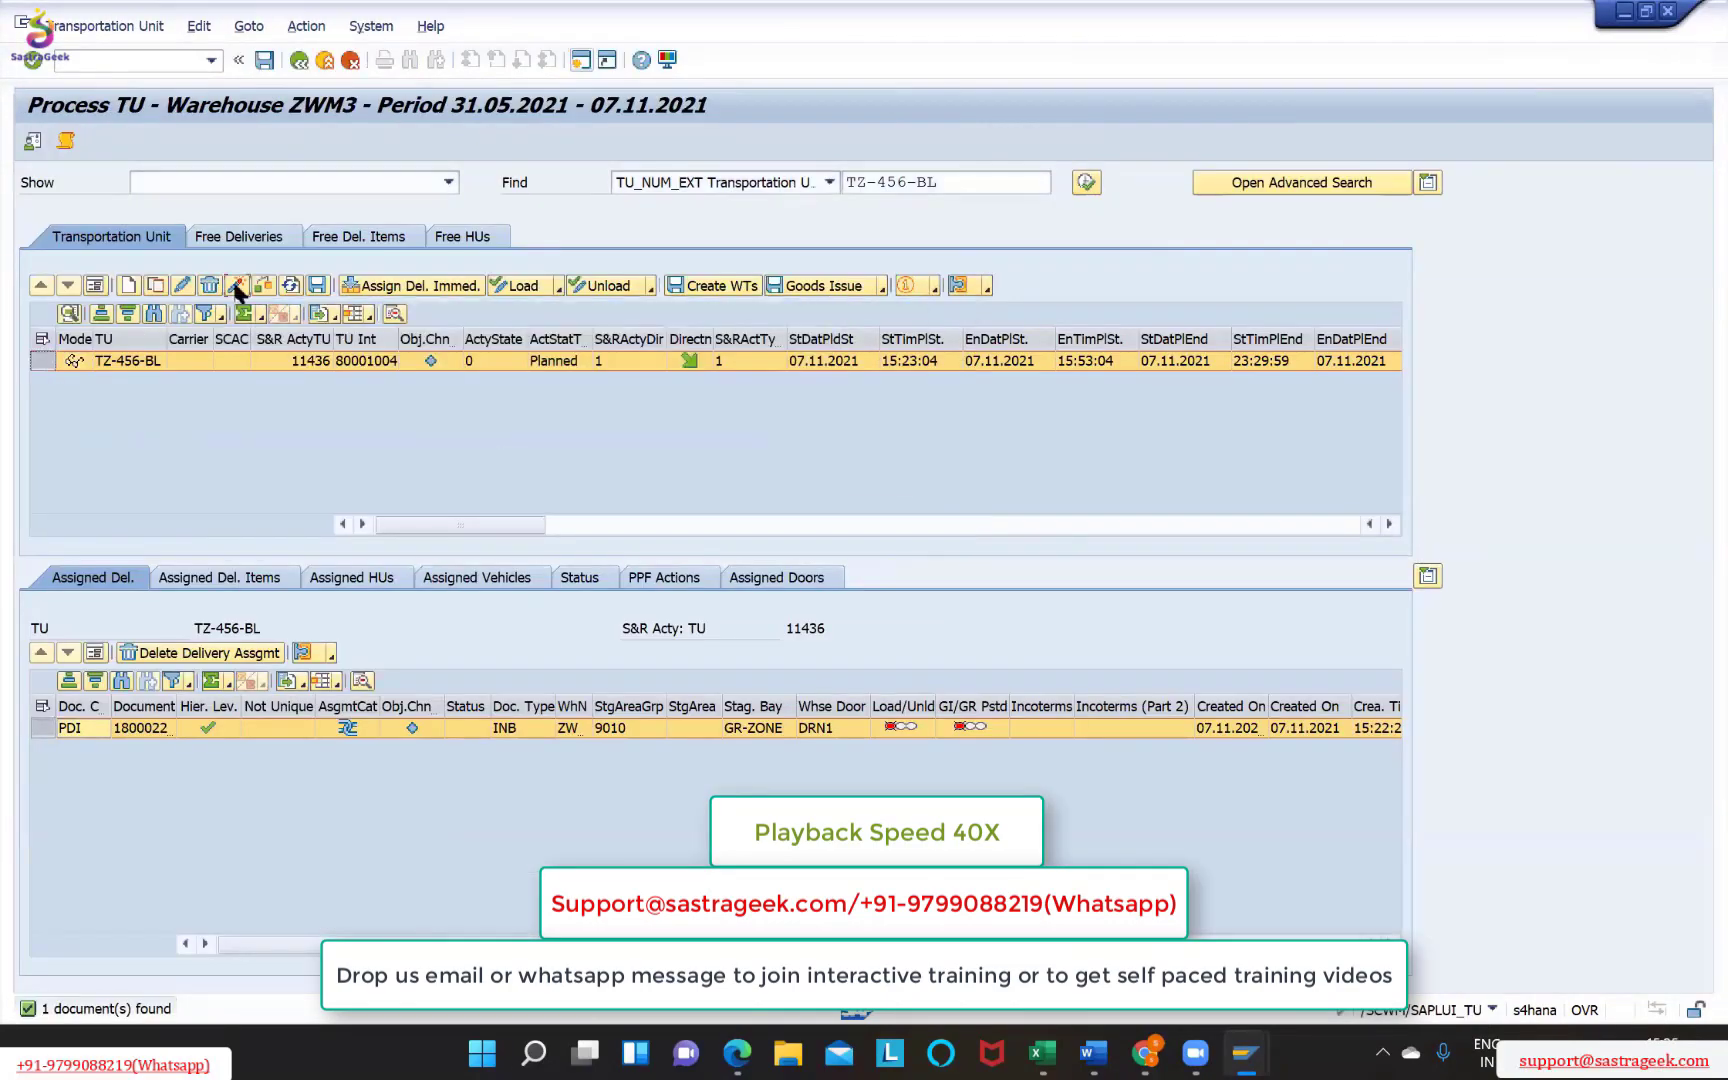
pyautogui.click(305, 398)
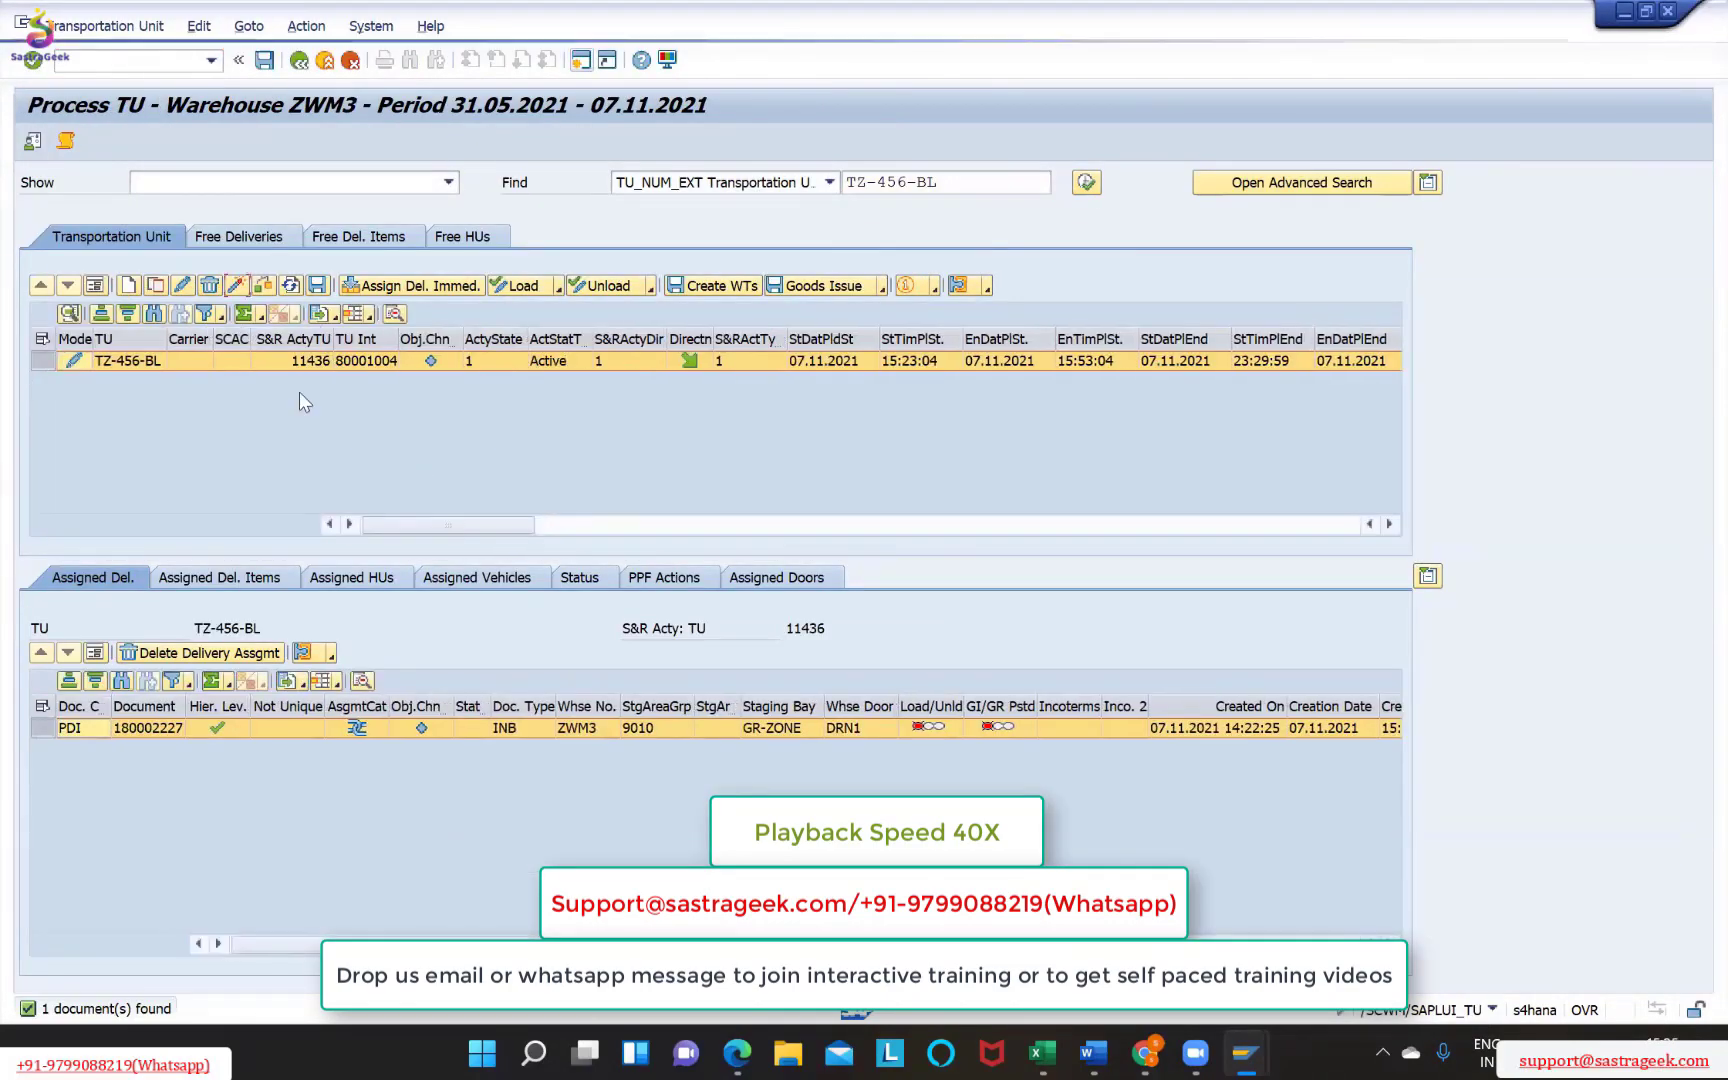
# Assign door DOR2 to transportation unit TZ-456-BL
pyautogui.click(777, 577)
pyautogui.click(180, 652)
pyautogui.click(490, 559)
pyautogui.click(313, 398)
pyautogui.press('Return')
# Create a yard warehouse task with a destination yard bin, then view the yard layout document
pyautogui.click(1093, 1052)
pyautogui.click(1245, 1052)
pyautogui.click(966, 497)
pyautogui.press('F4')
pyautogui.doubleClick(990, 422)
pyautogui.click(1093, 1052)
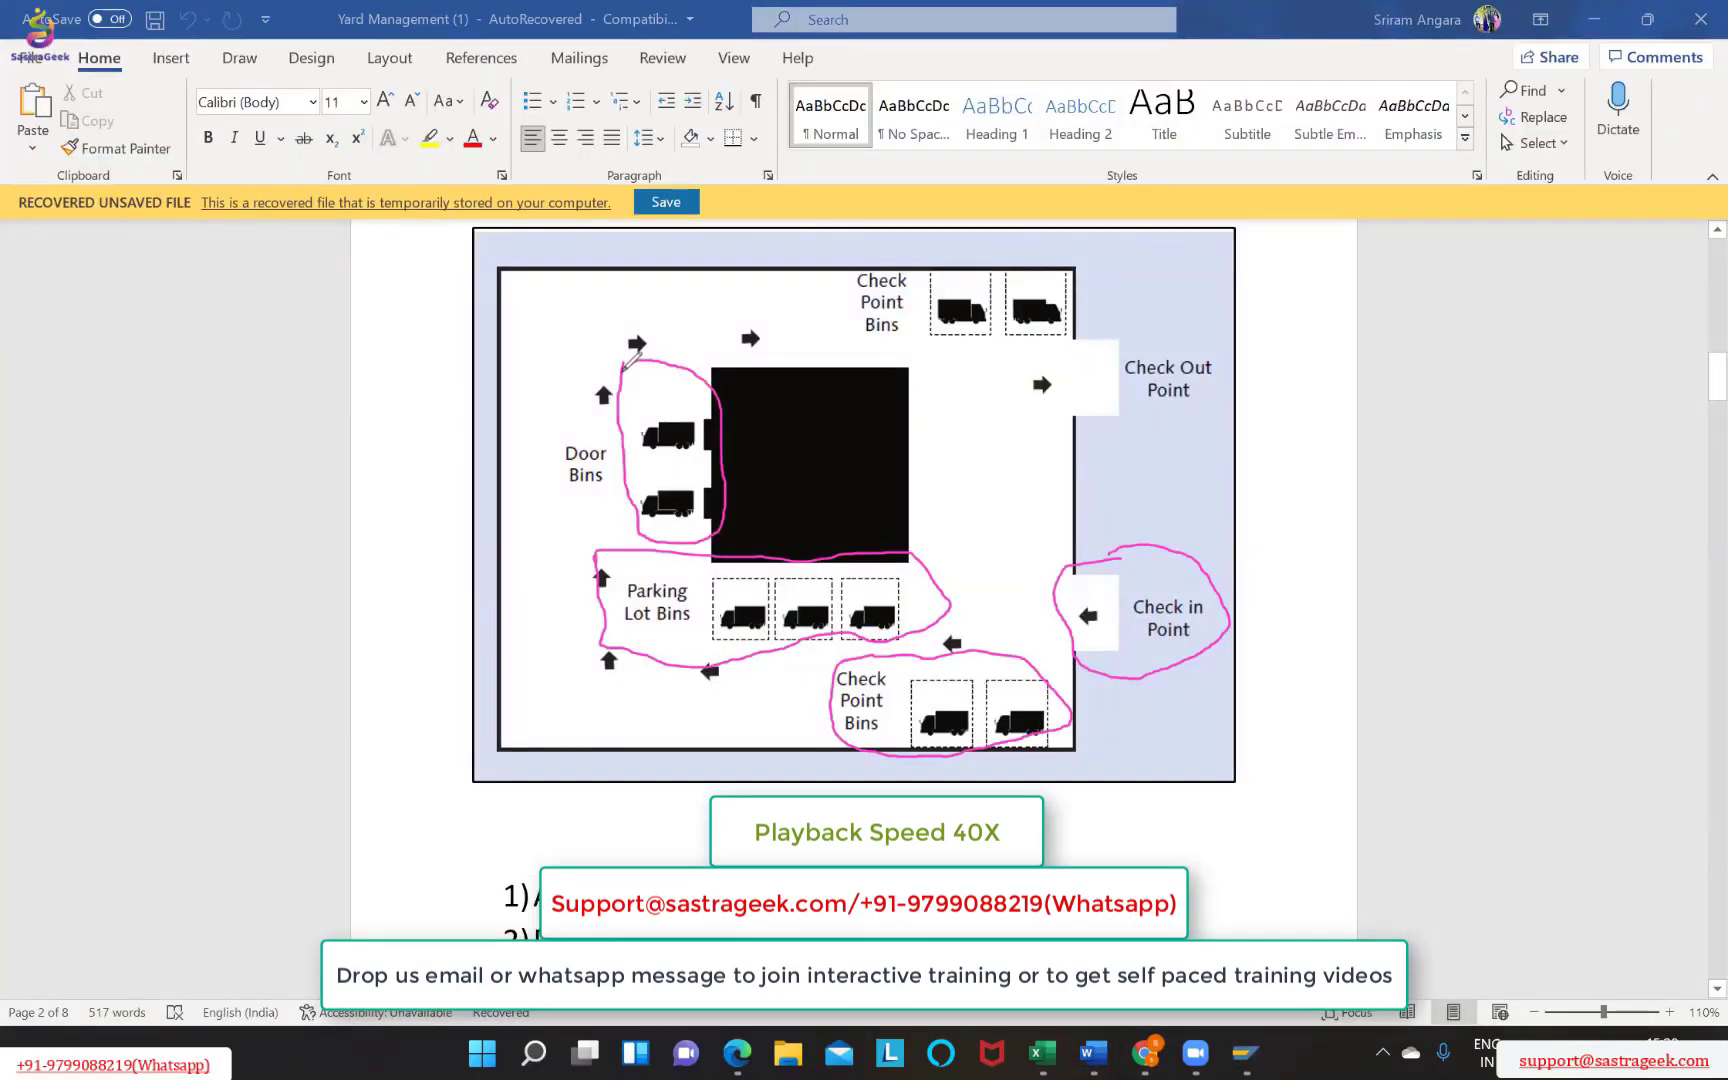